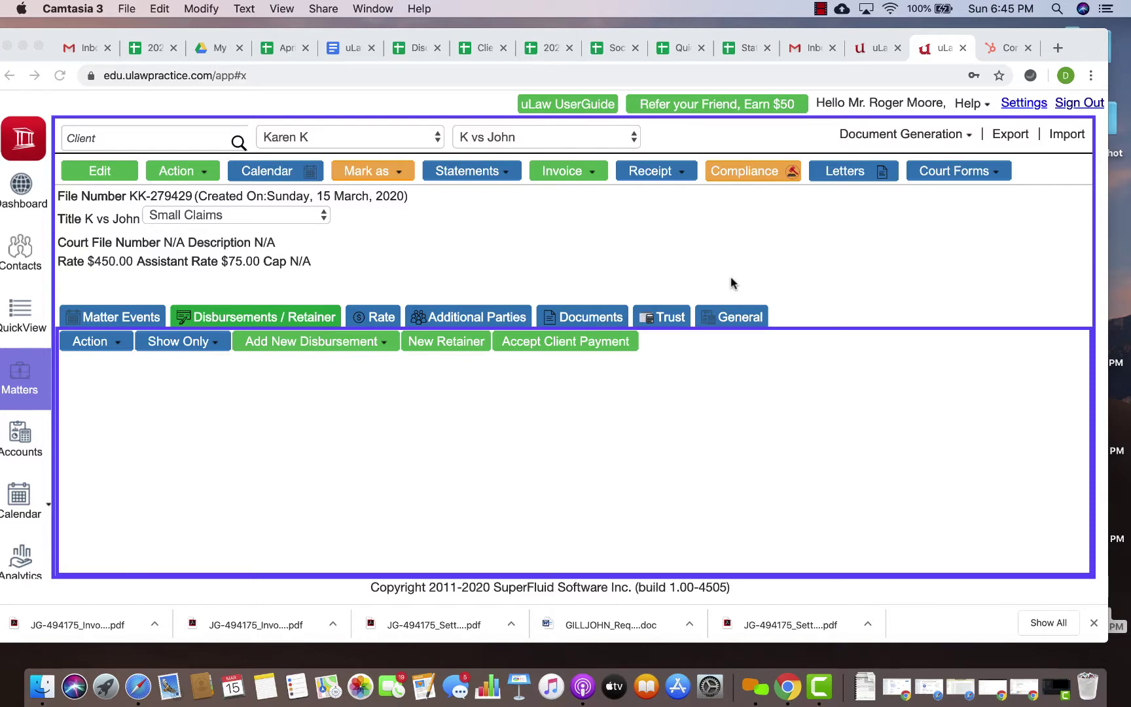
Step: Show the K vs John matter events and browse the Action list's discount and write-off options
left_click(129, 313)
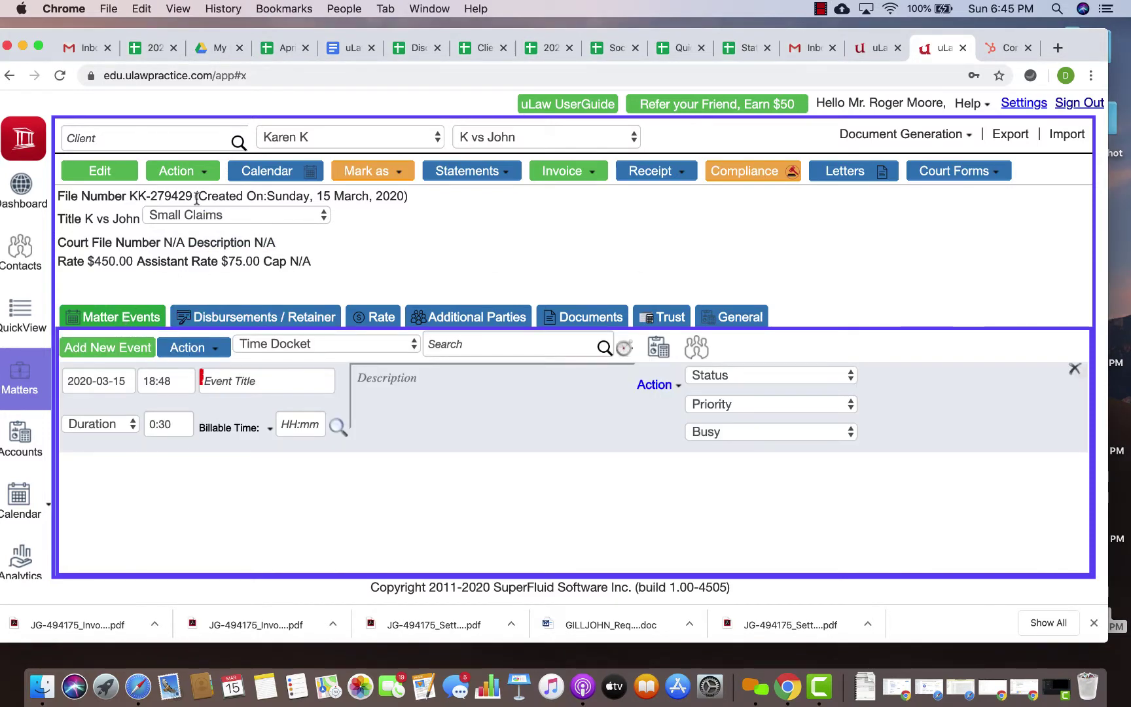
left_click(183, 171)
scroll(228, 475, "down", 3)
scroll(228, 475, "down", 3)
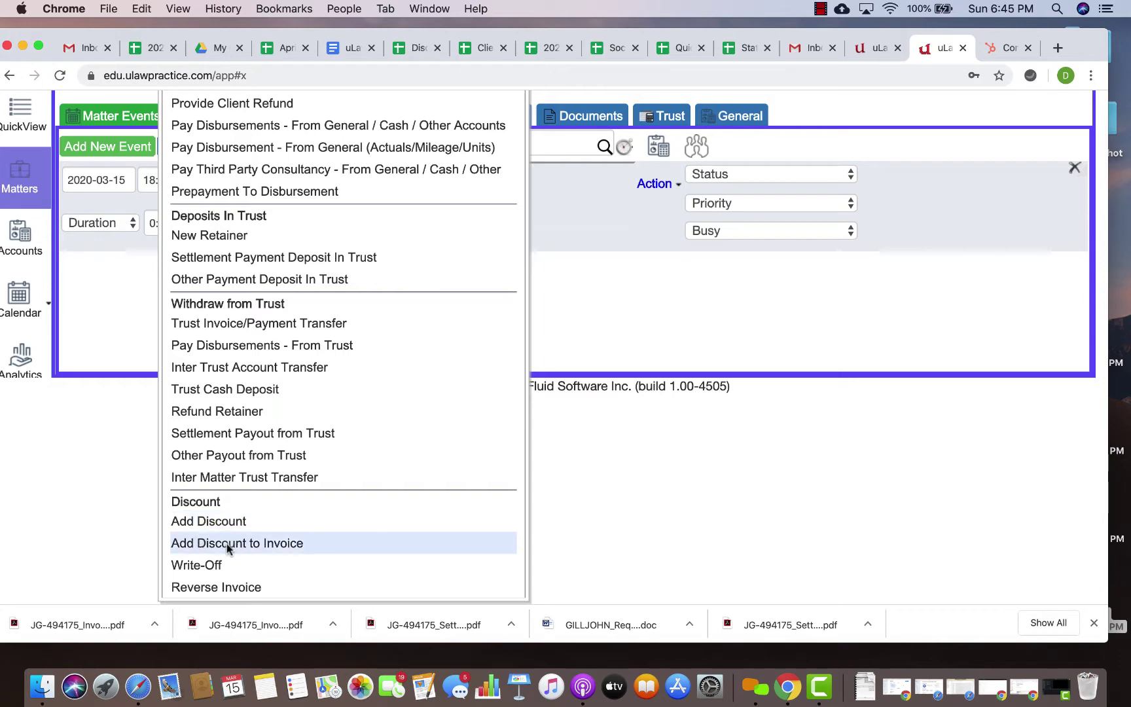
Step: Add and save an Initial Client Meeting event billed at a $100 flat rate
left_click(86, 308)
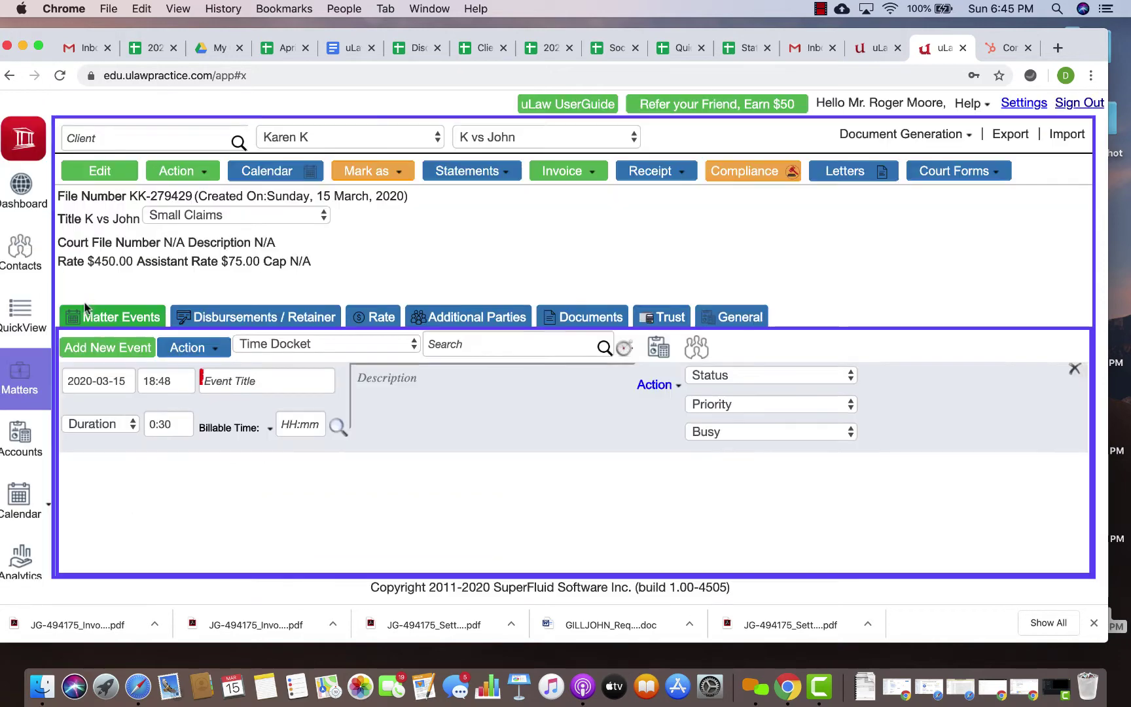
left_click(231, 377)
type("Ini")
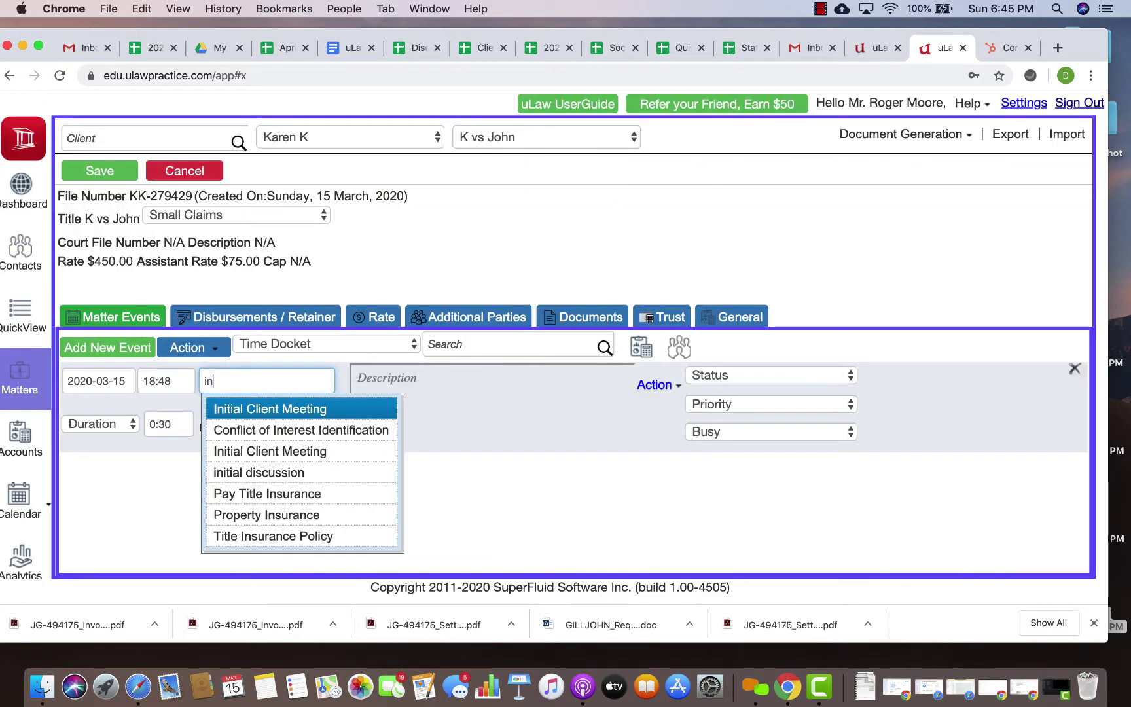
left_click(268, 407)
left_click(294, 425)
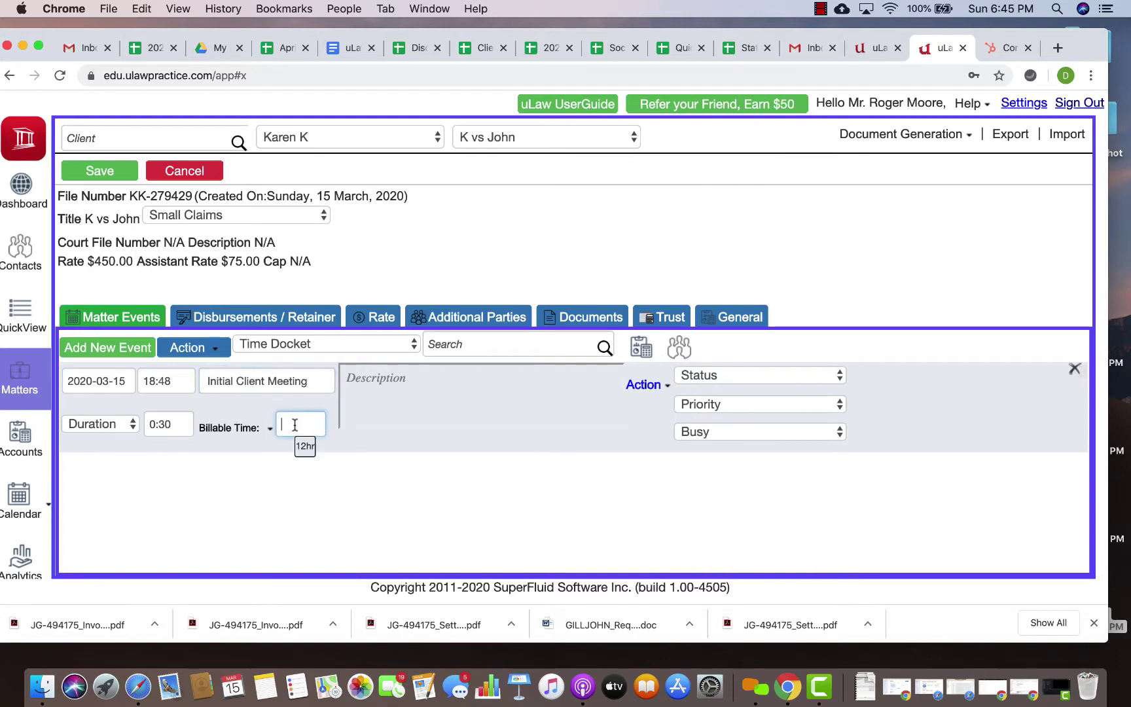
left_click(265, 436)
left_click(274, 452)
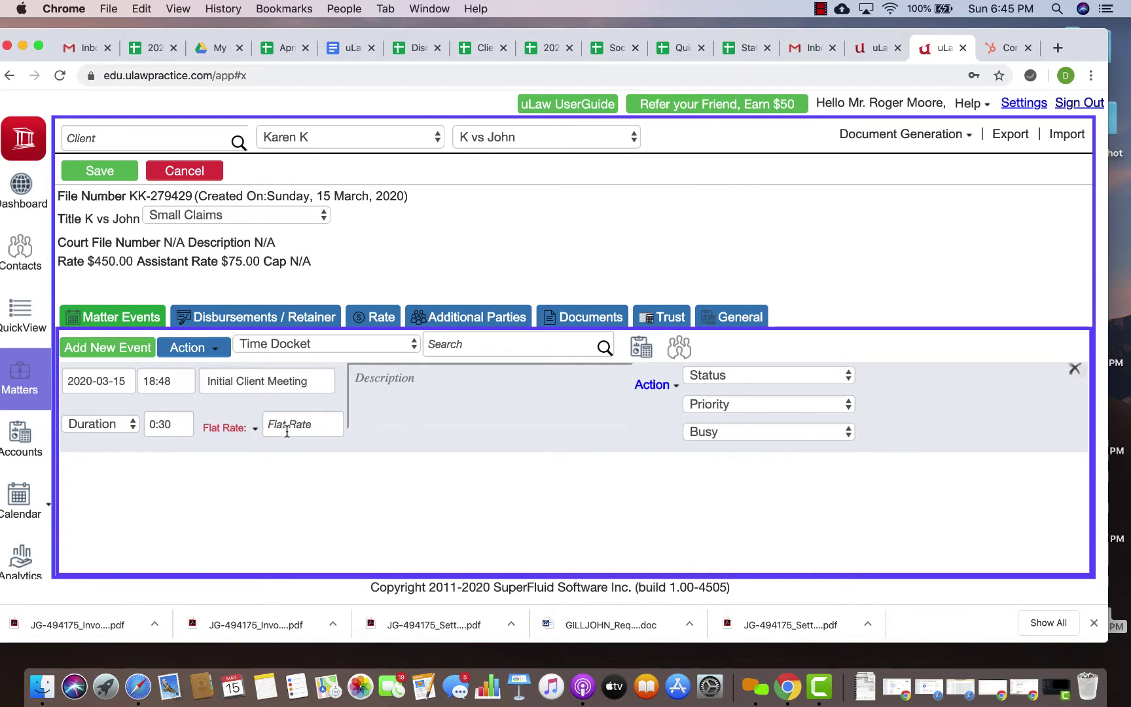
left_click(286, 425)
type("100")
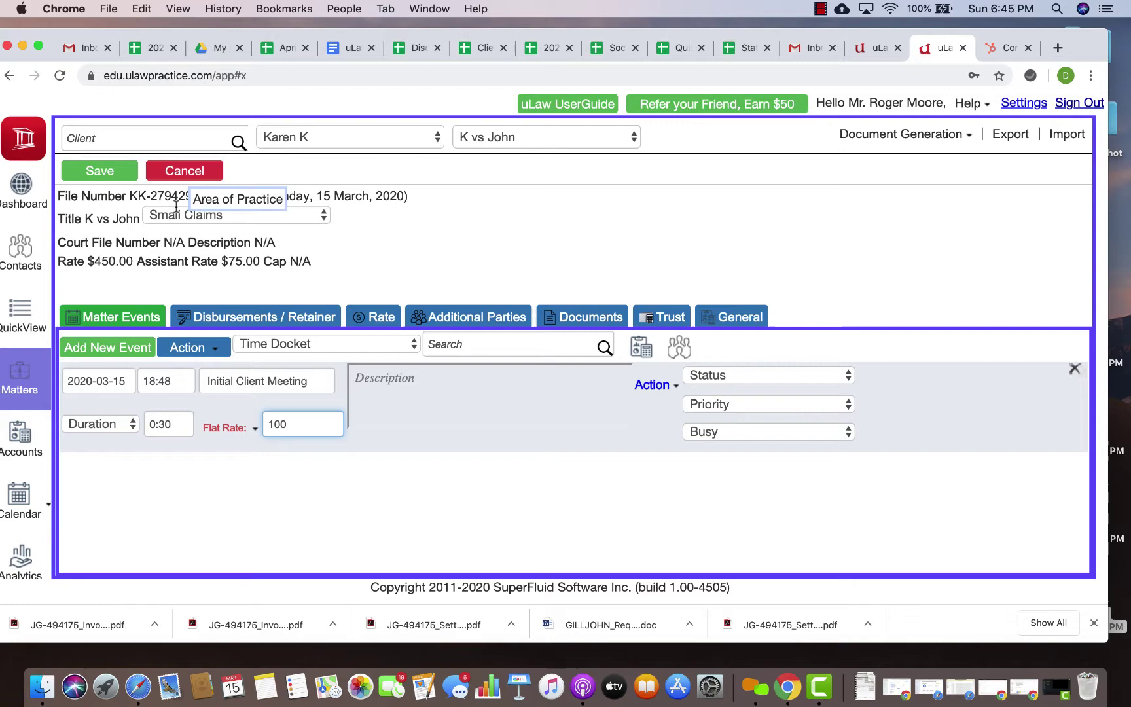
left_click(124, 173)
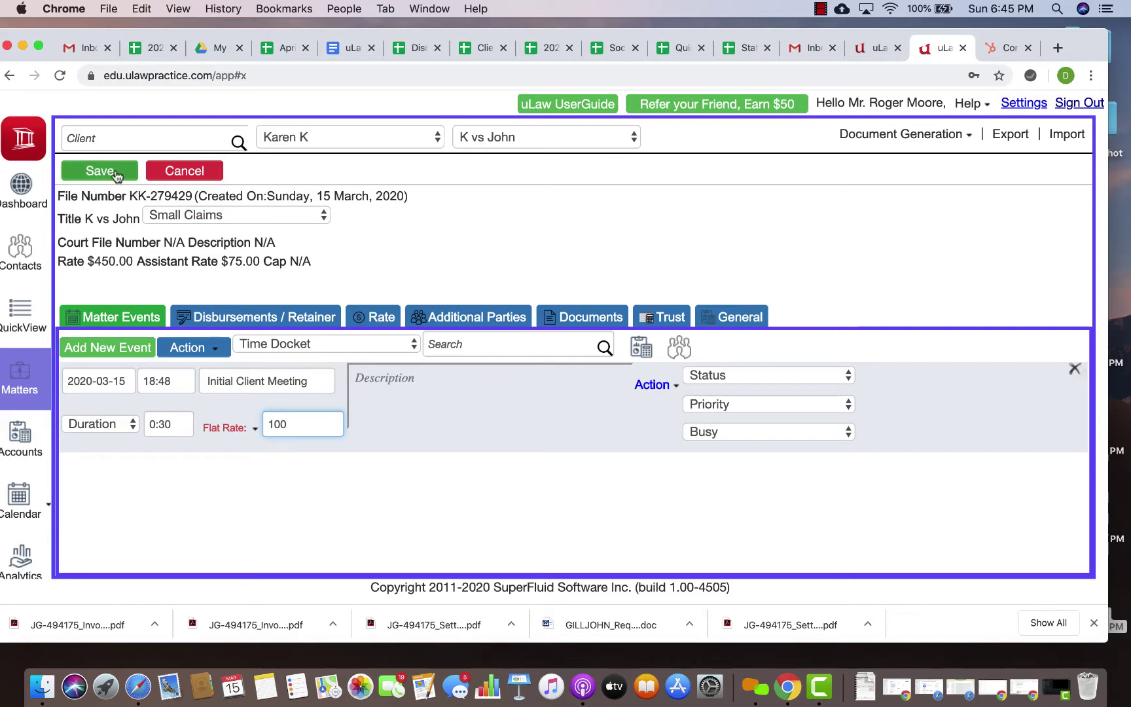
Step: Record a $50.00 pre-tax Court fee miscellaneous expense paid from General
left_click(273, 319)
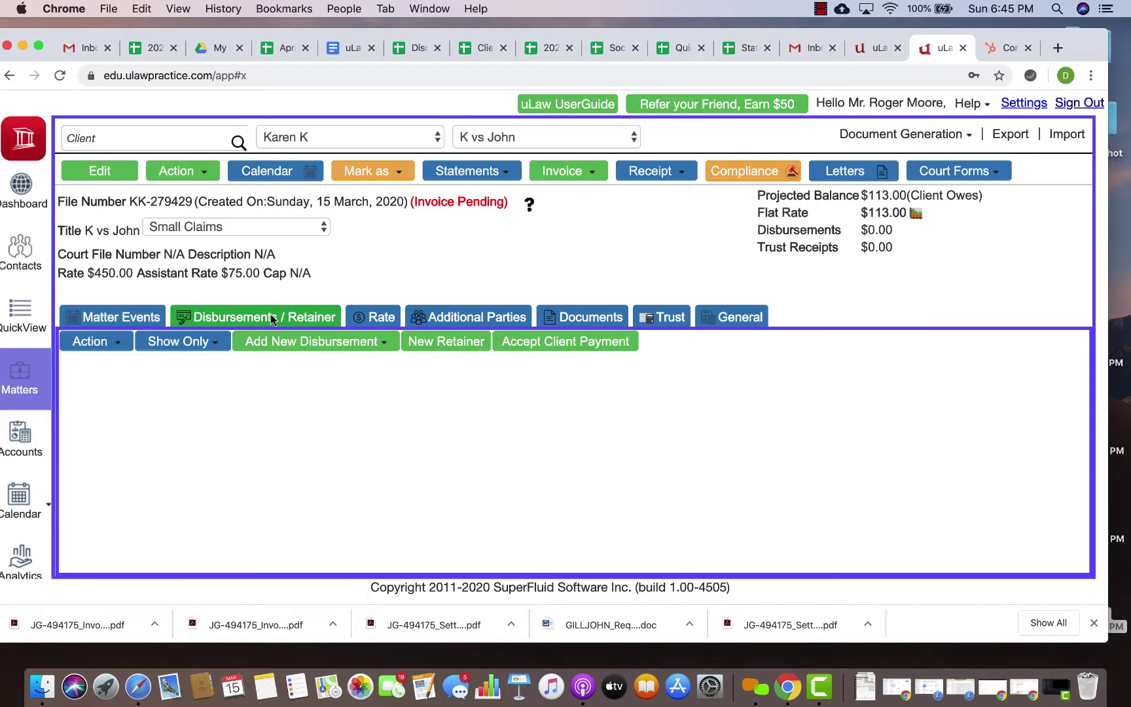
left_click(305, 343)
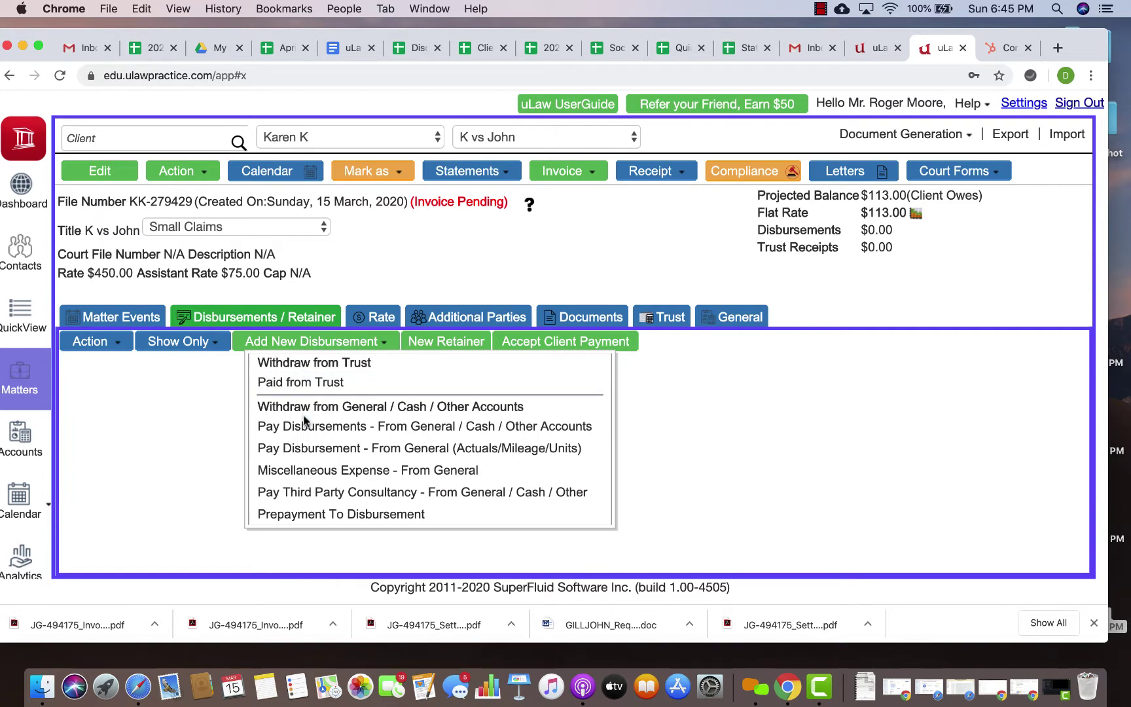
left_click(308, 470)
left_click(423, 297)
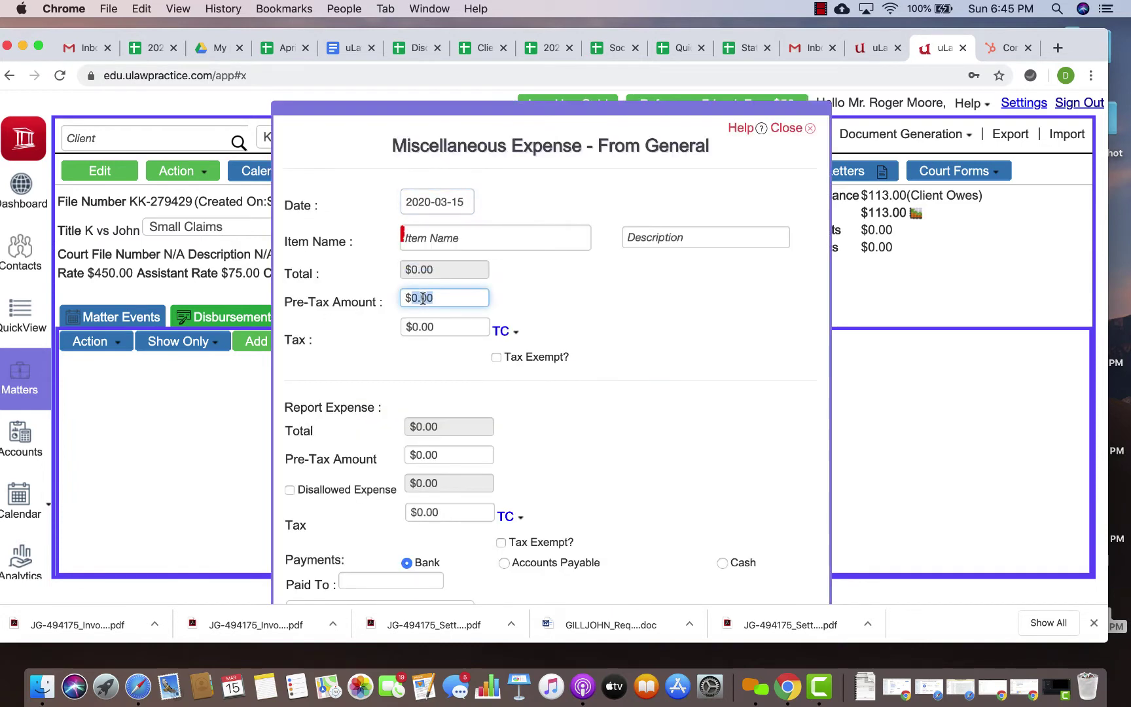
type("50")
left_click(606, 299)
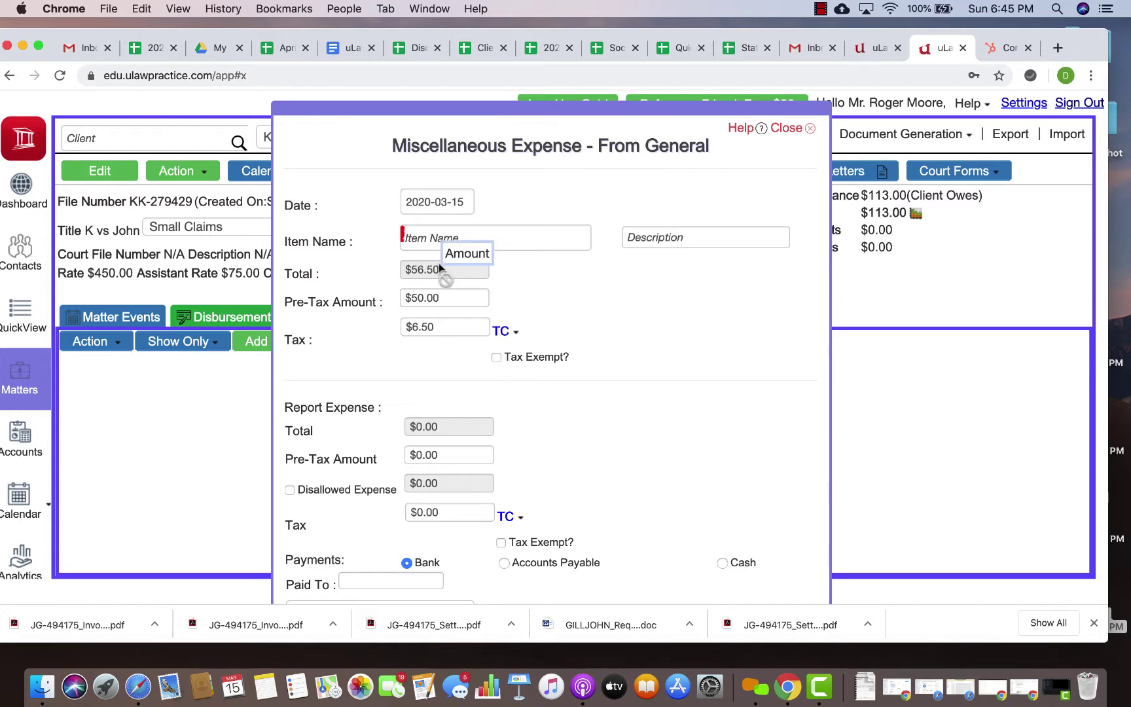
left_click(426, 239)
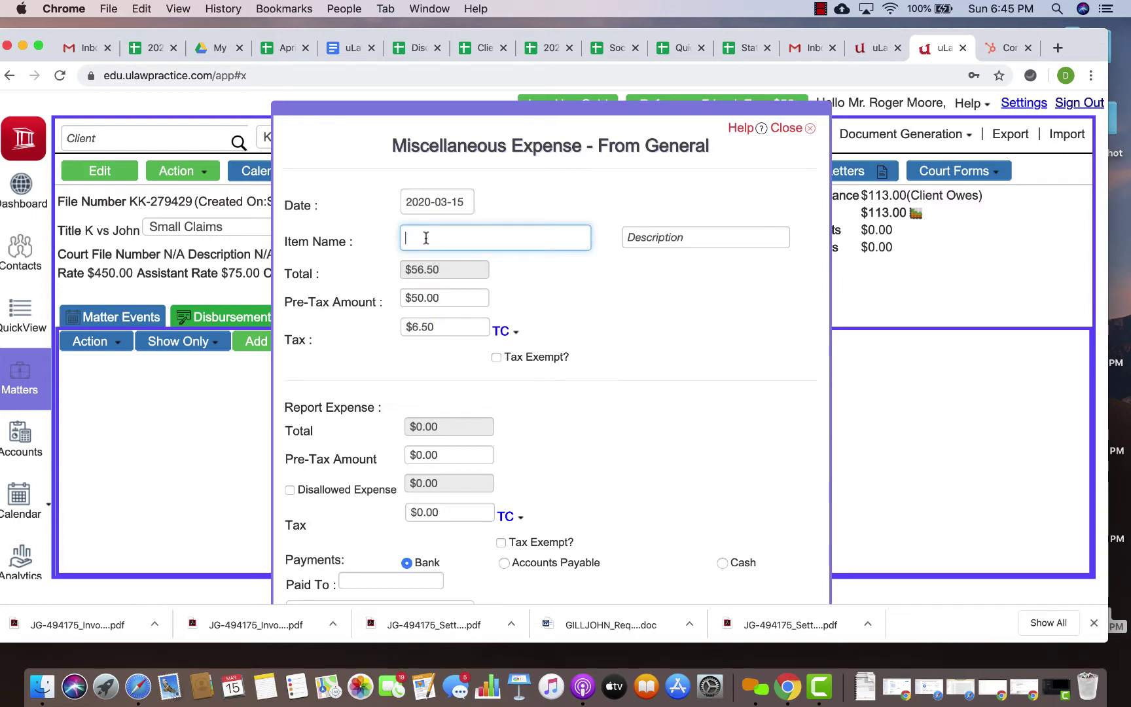
type("cou")
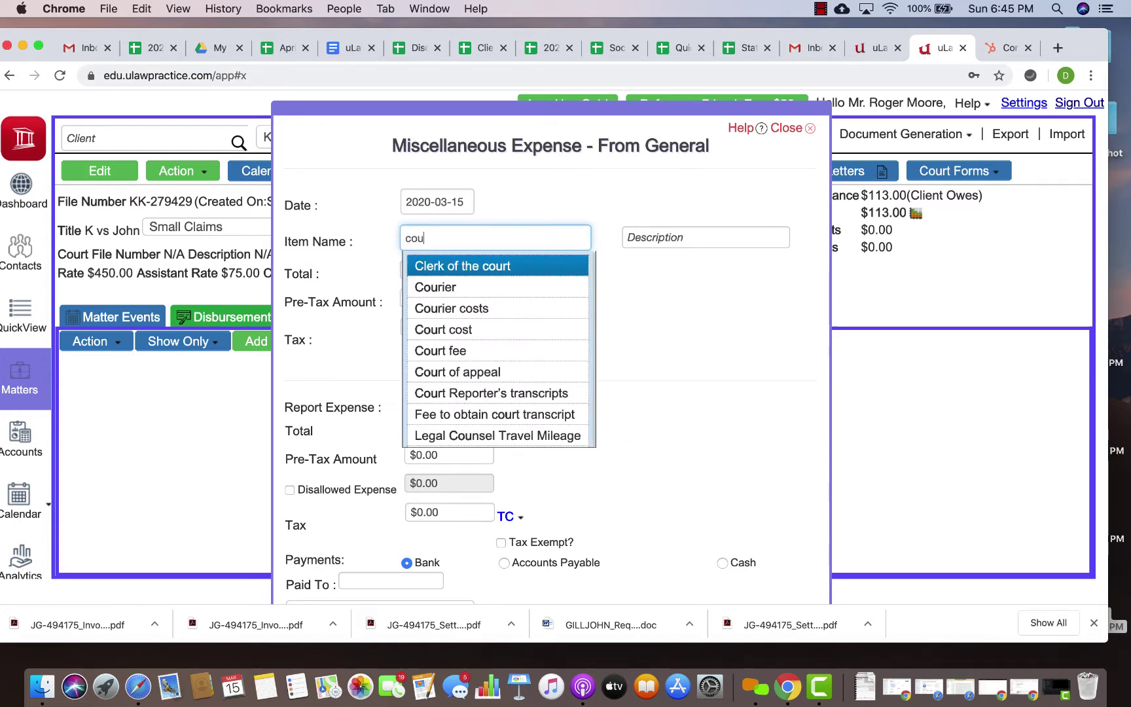
left_click(462, 352)
scroll(371, 509, "down", 5)
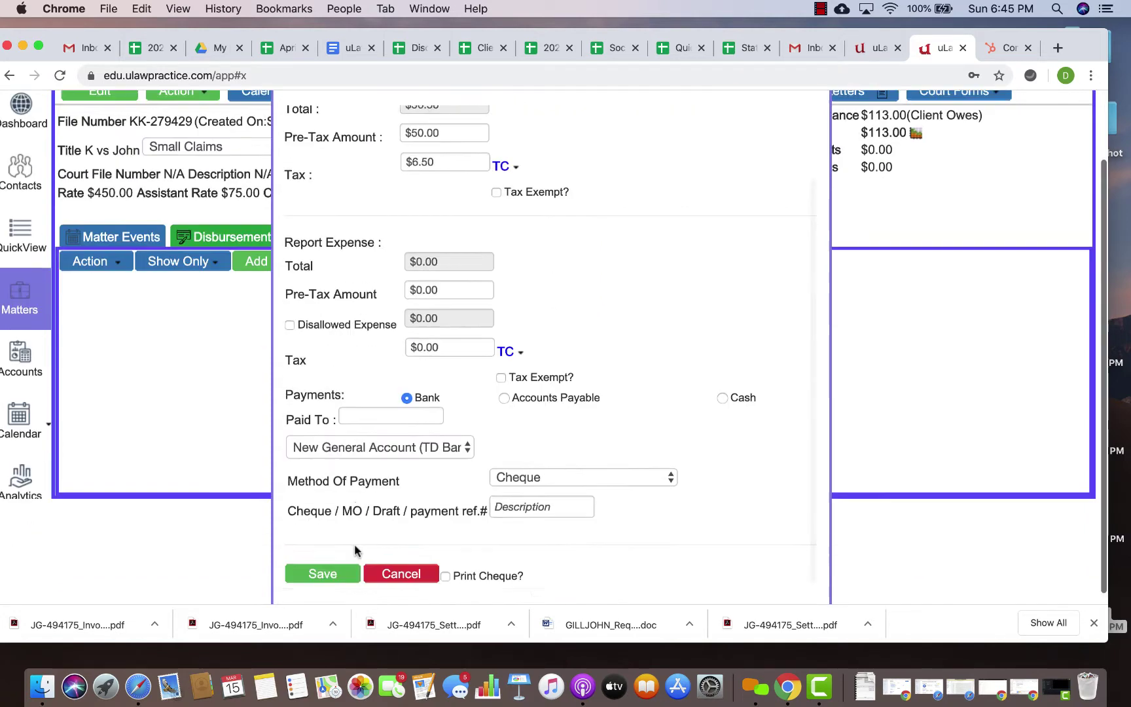
left_click(323, 564)
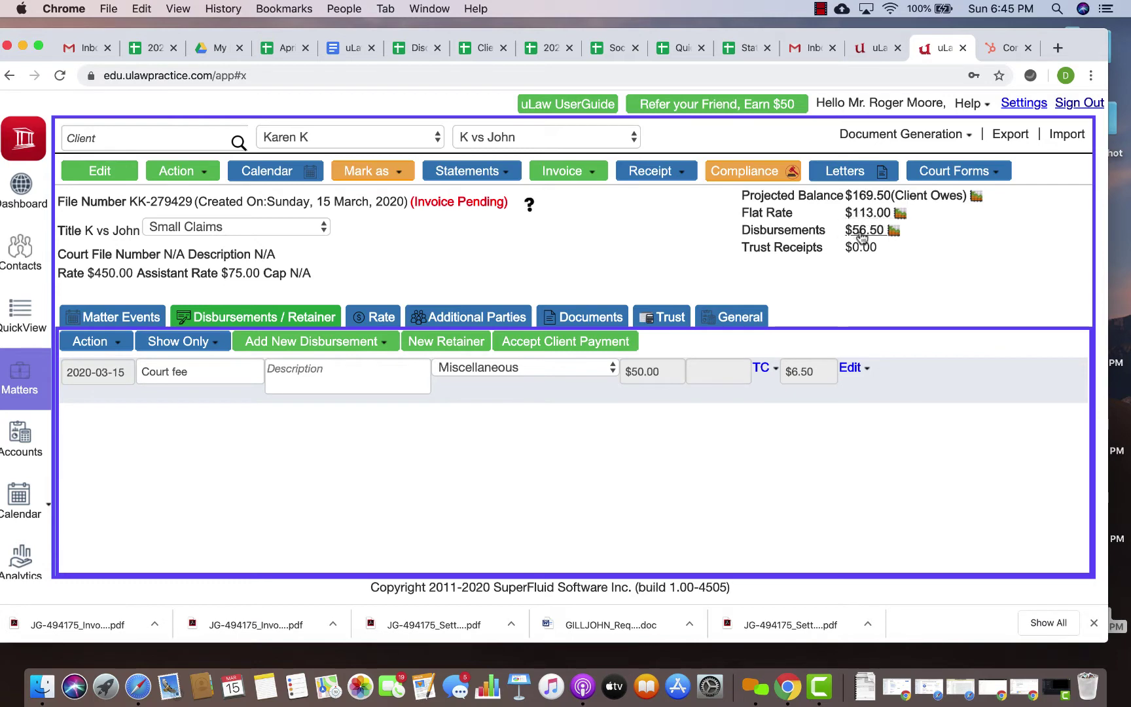
Step: Complete and issue the matter's invoice dated 2020-03-15
left_click(582, 172)
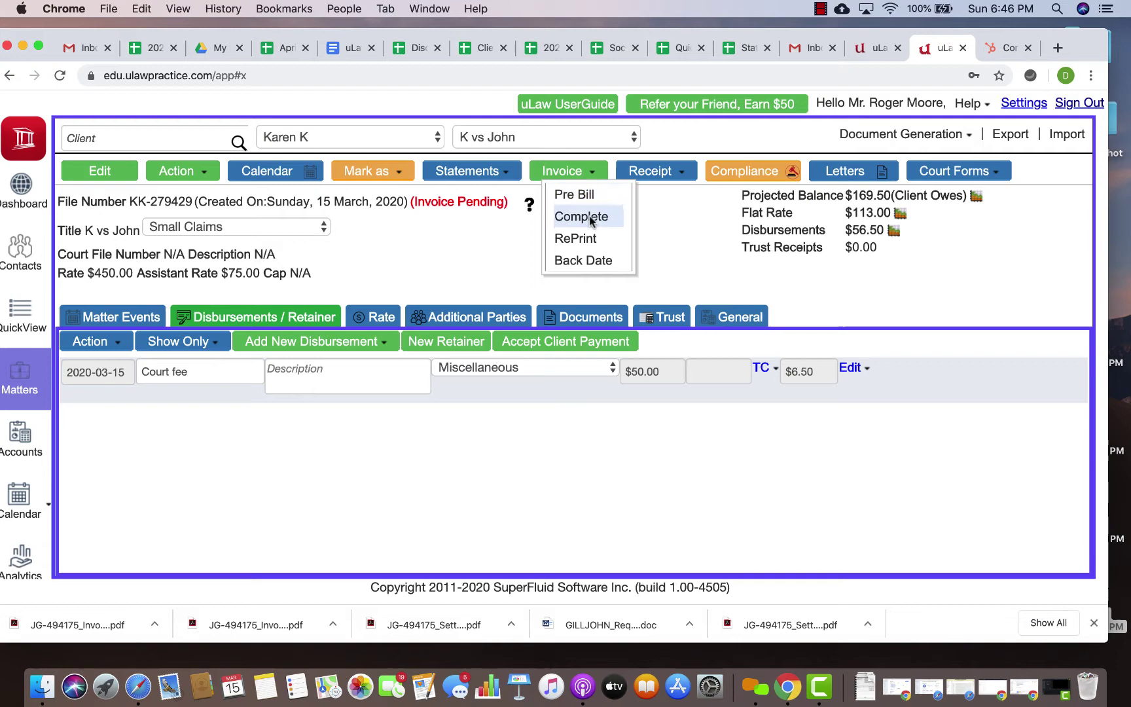
left_click(582, 217)
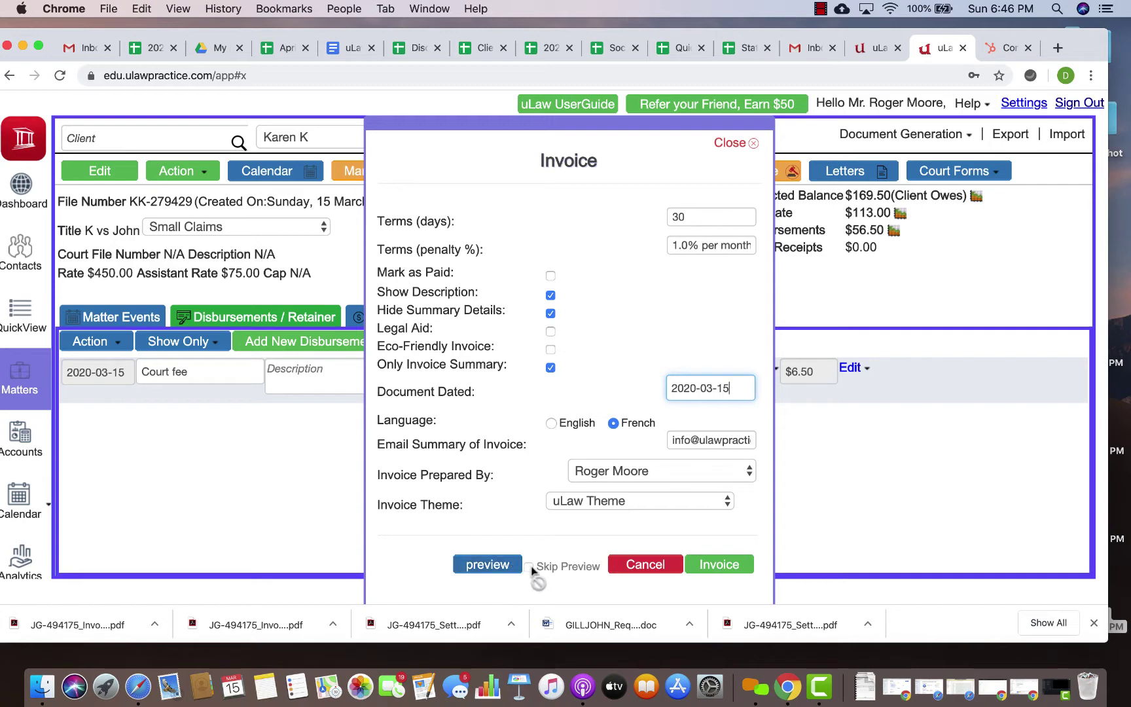
scroll(532, 570, "down", 2)
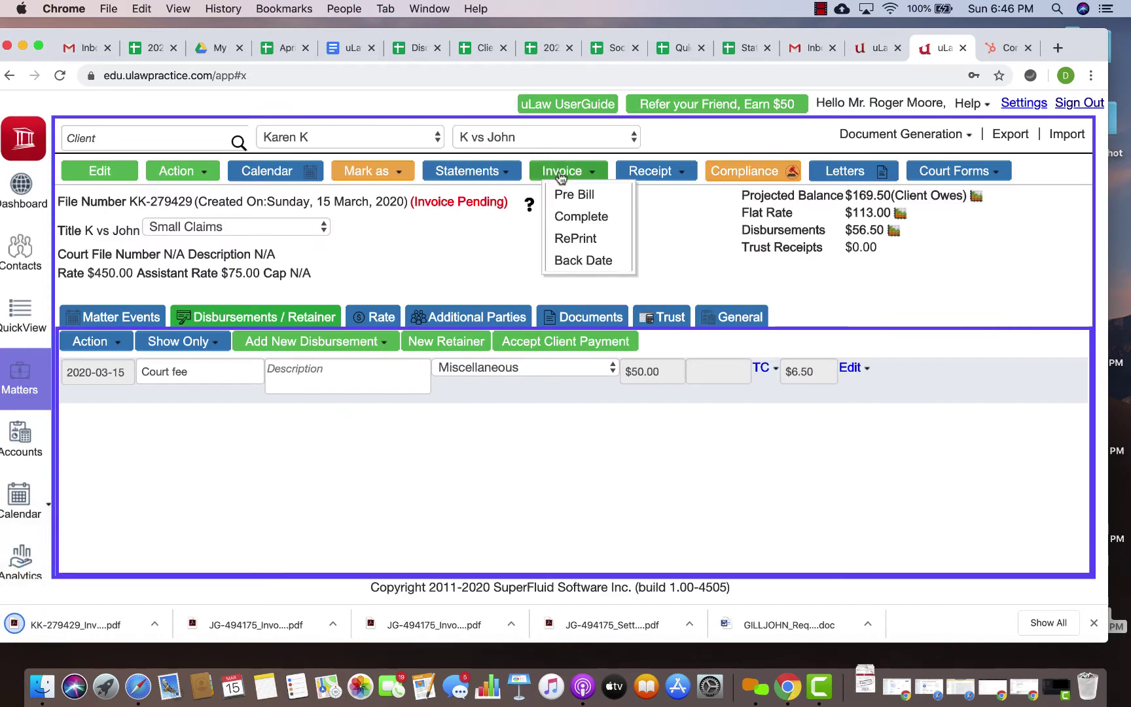
left_click(592, 216)
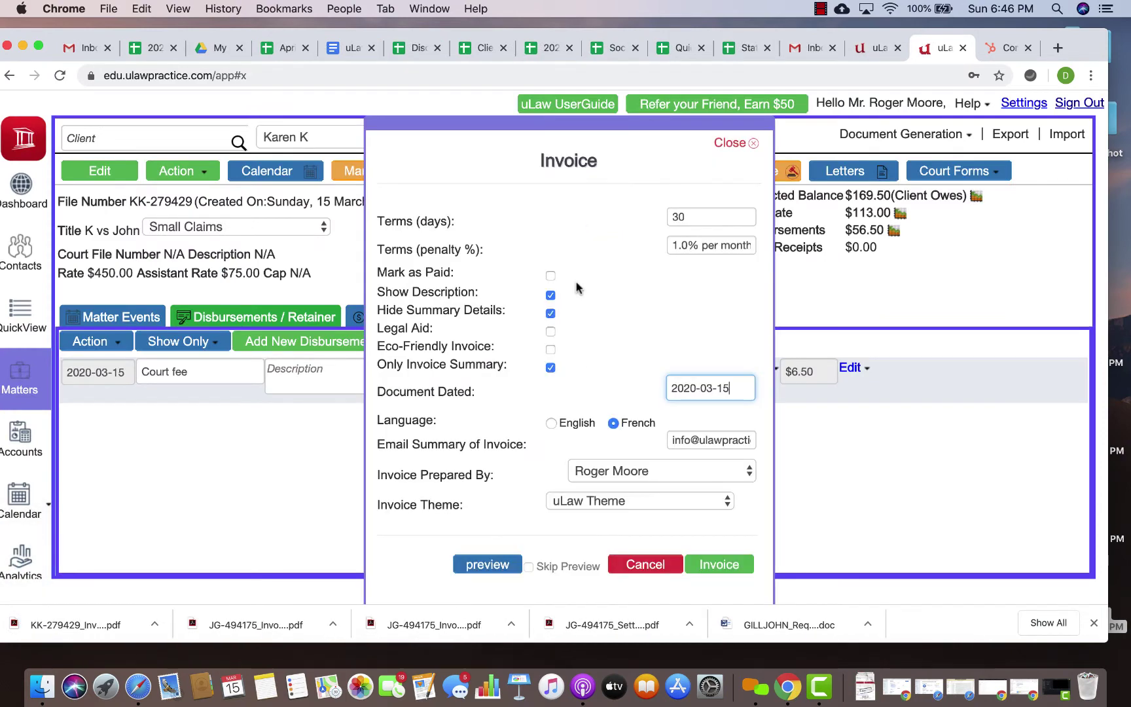
left_click(714, 563)
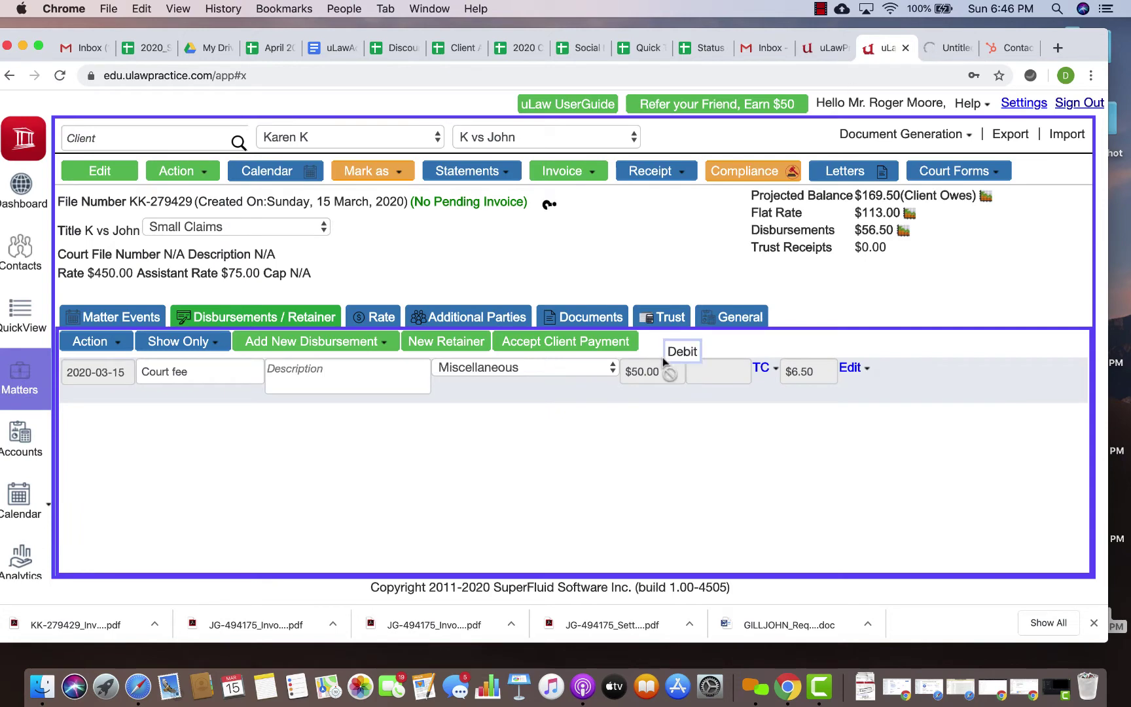
Step: View the General tab's Statement of Account for invoice #3180, totalling $169.50 owed
left_click(728, 320)
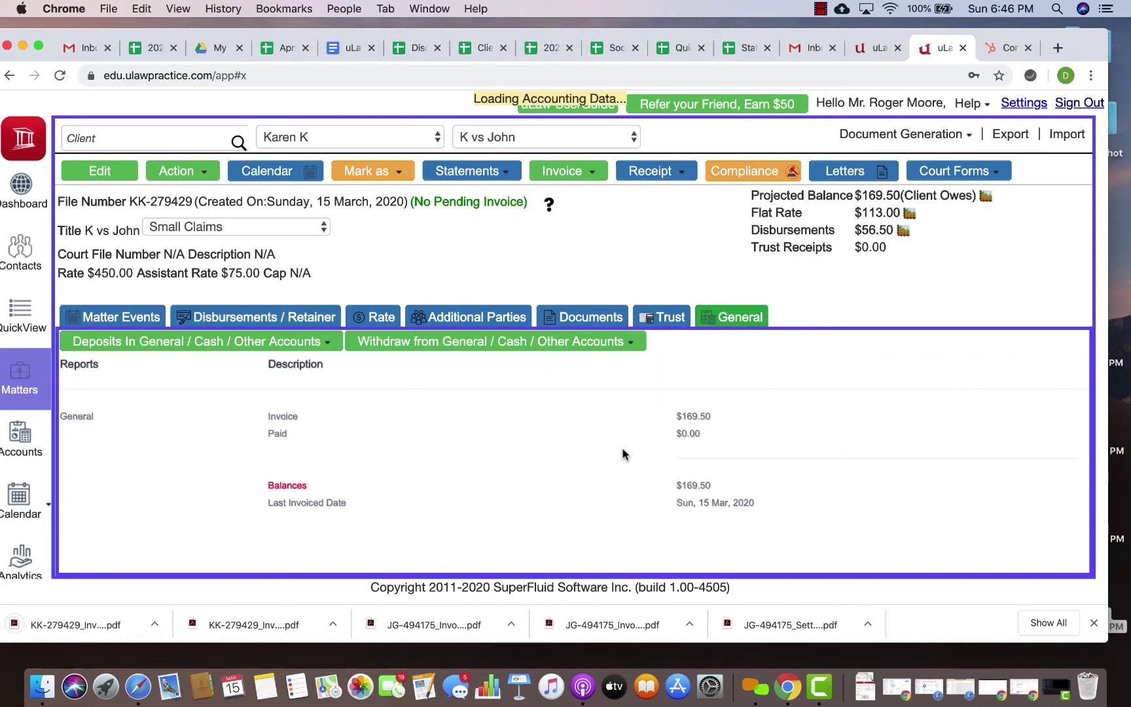
scroll(622, 454, "down", 5)
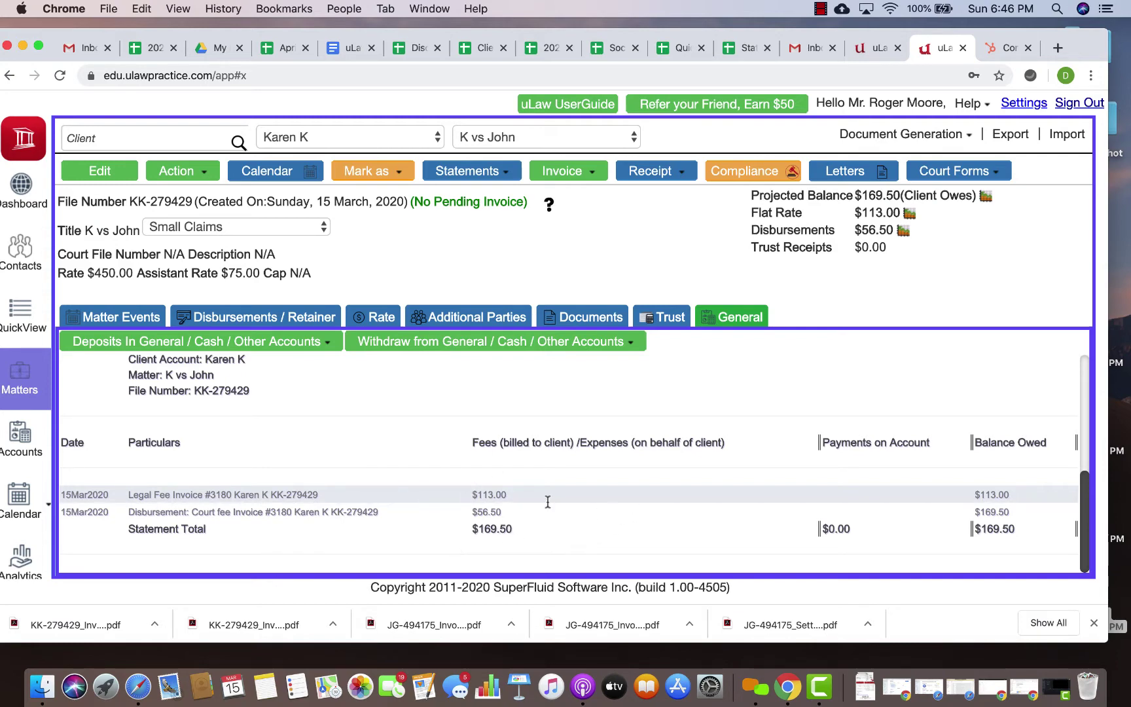
left_click(178, 171)
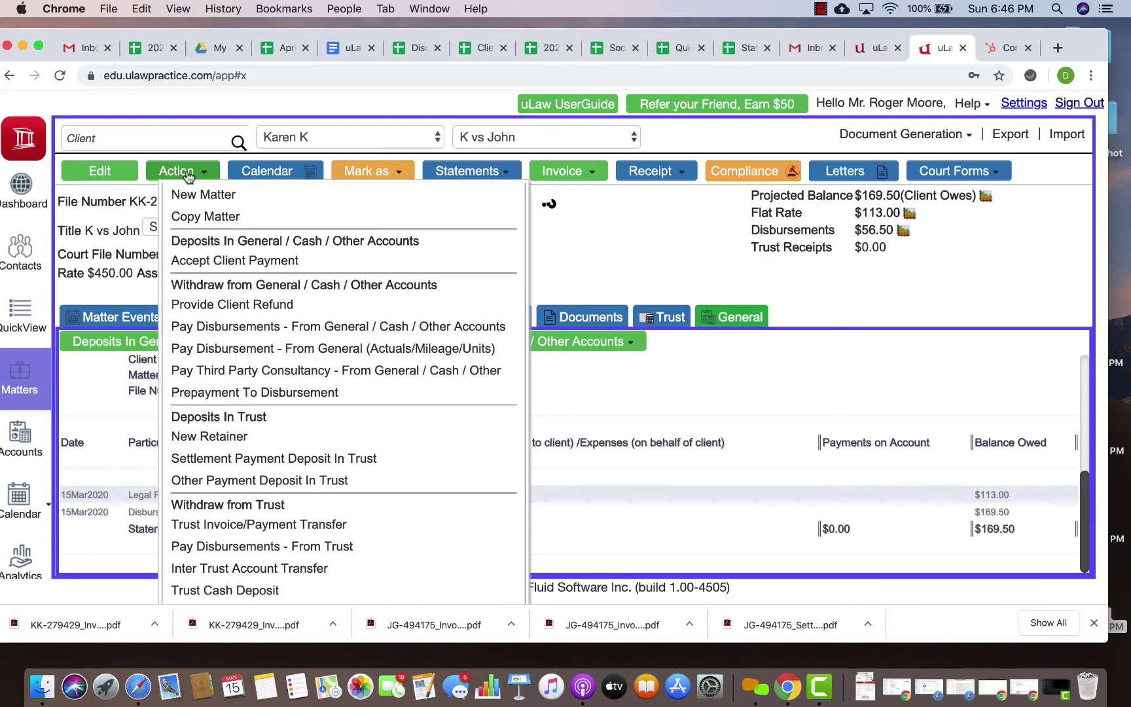
scroll(227, 451, "down", 3)
scroll(227, 451, "down", 3)
left_click(196, 563)
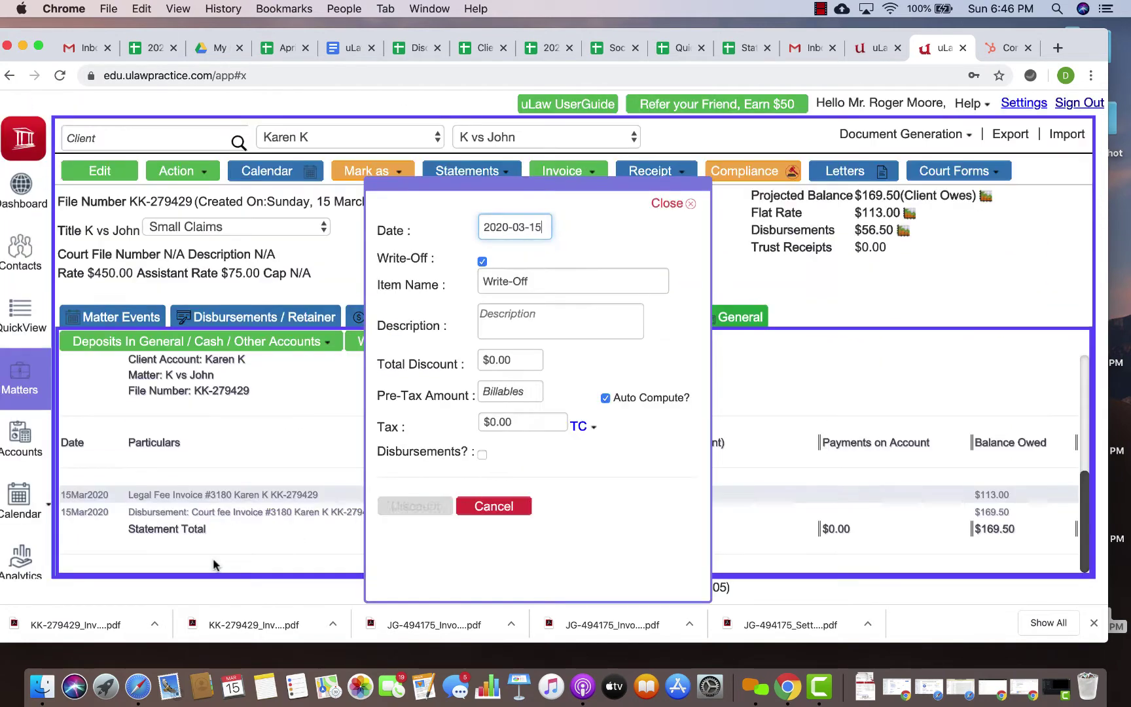
left_click(498, 360)
type("169.50")
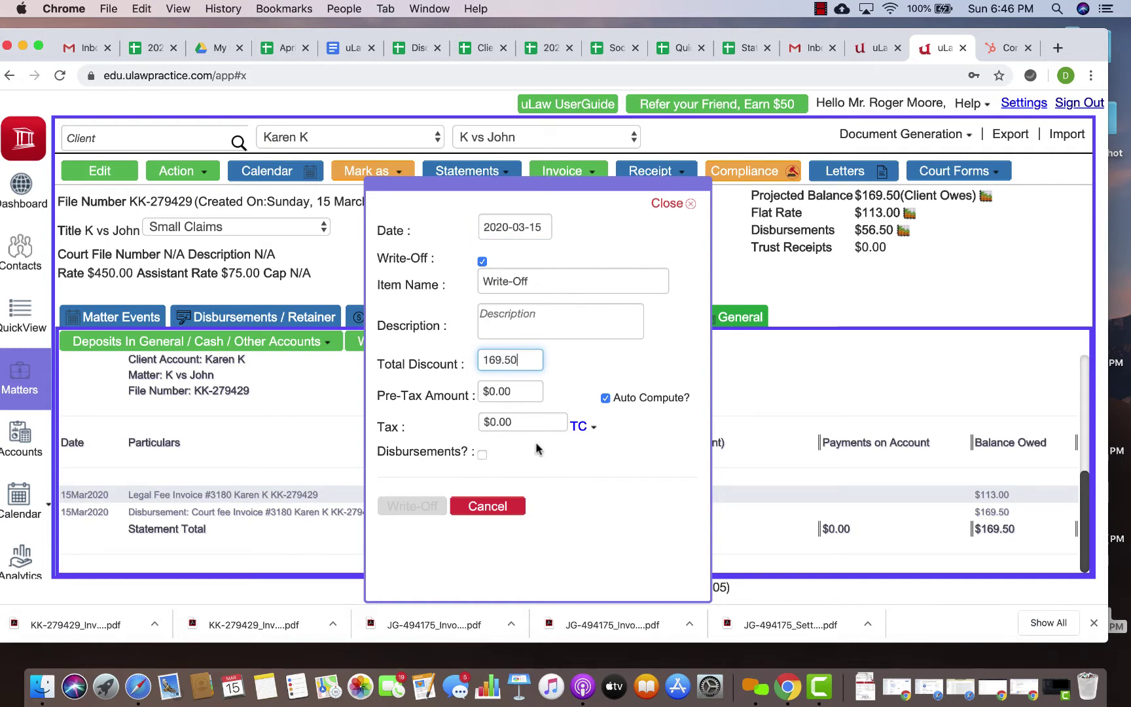
left_click(550, 465)
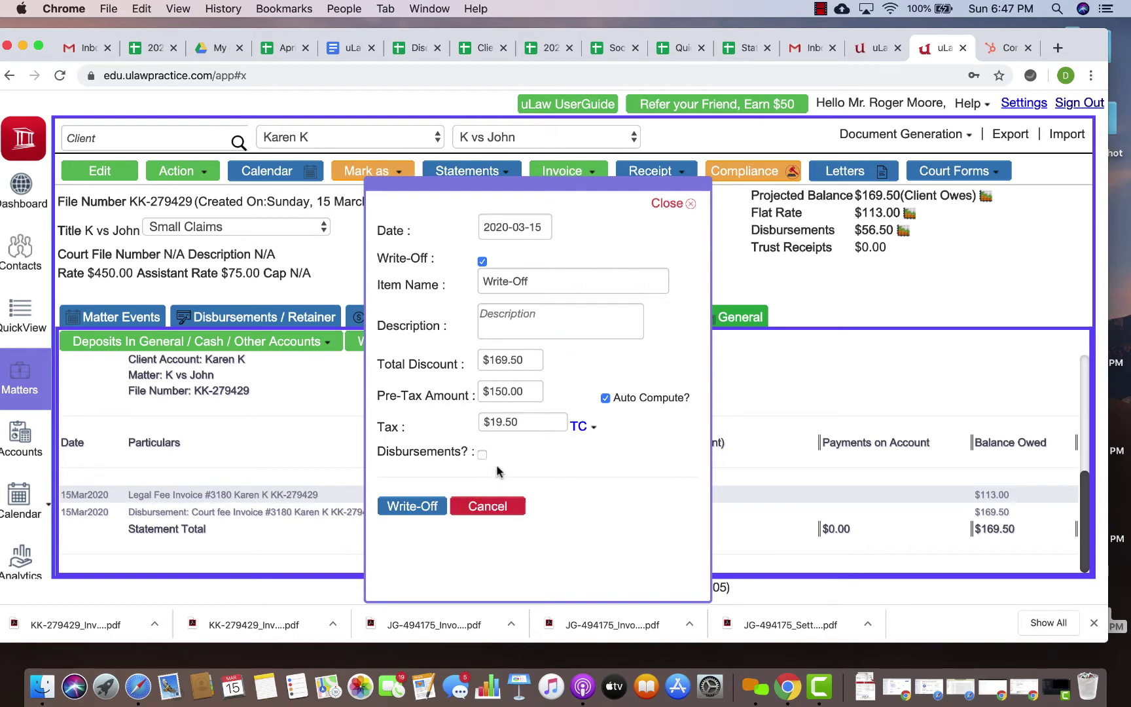
left_click(502, 509)
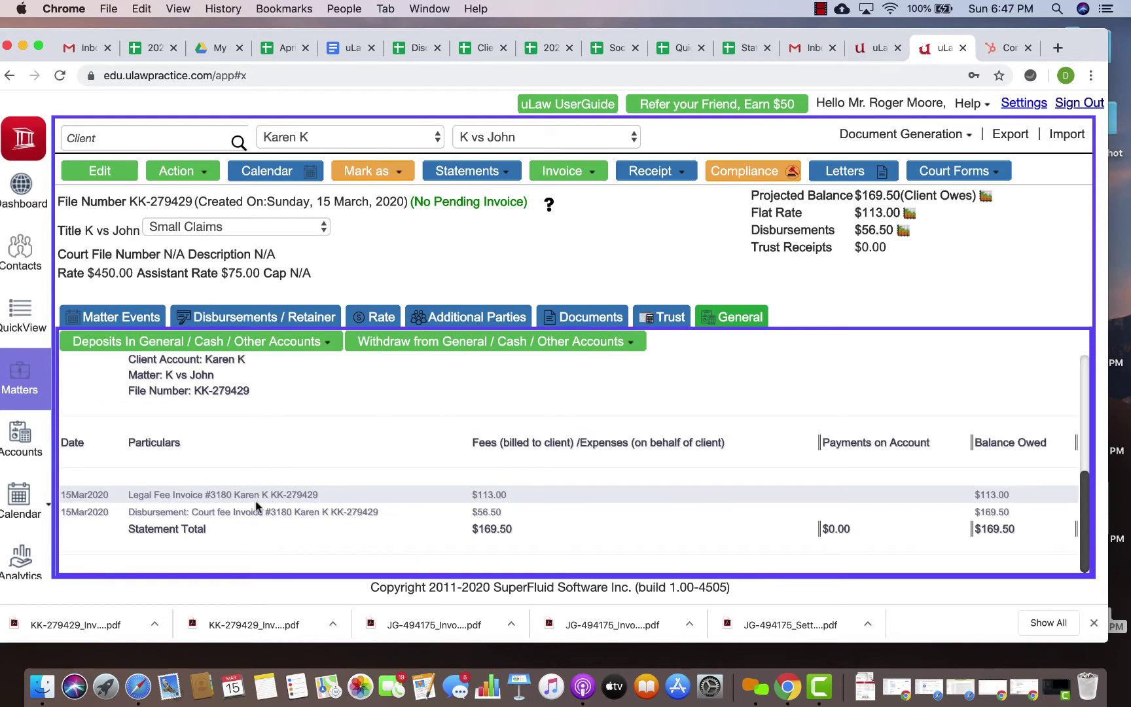
Step: Write off $113.00 on the matter with tax auto-computed
left_click(176, 170)
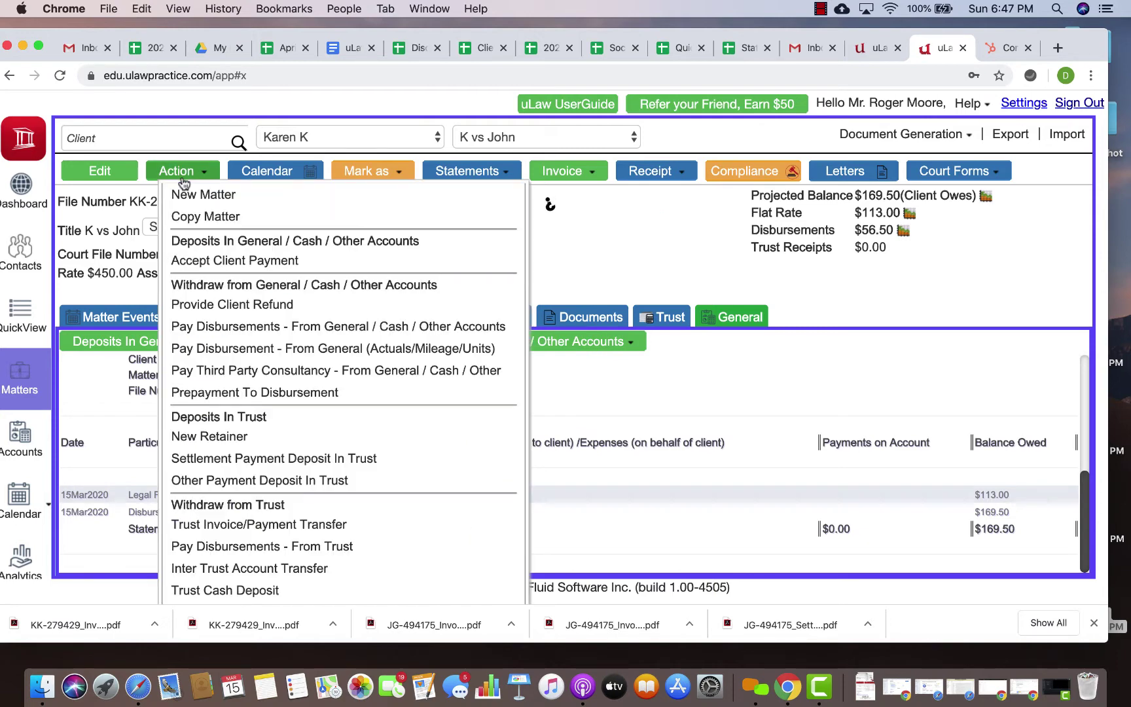
scroll(226, 453, "down", 3)
scroll(223, 562, "down", 3)
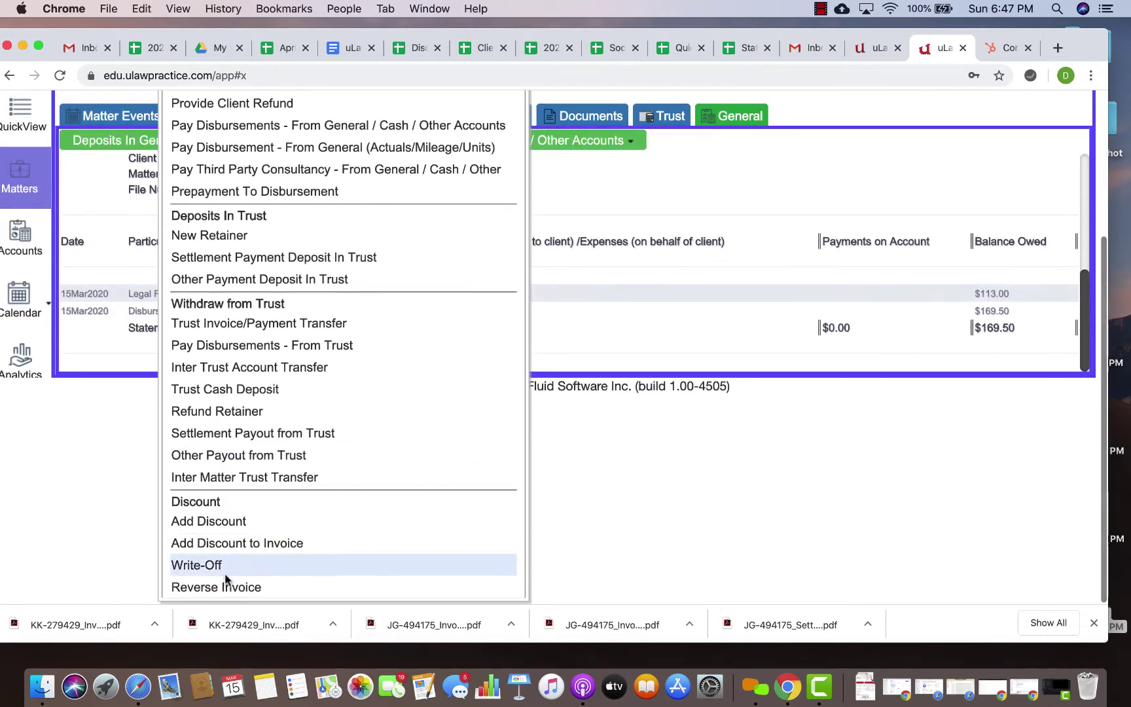
left_click(225, 570)
left_click(508, 360)
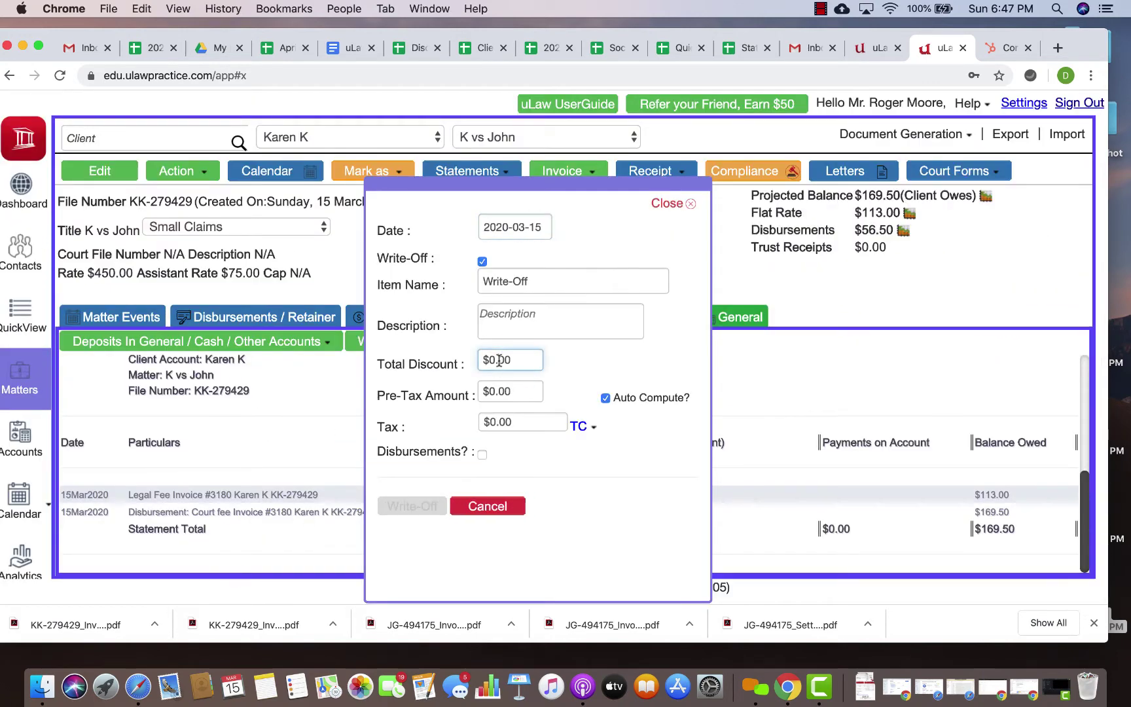
triple_click(508, 359)
type("113")
left_click(574, 467)
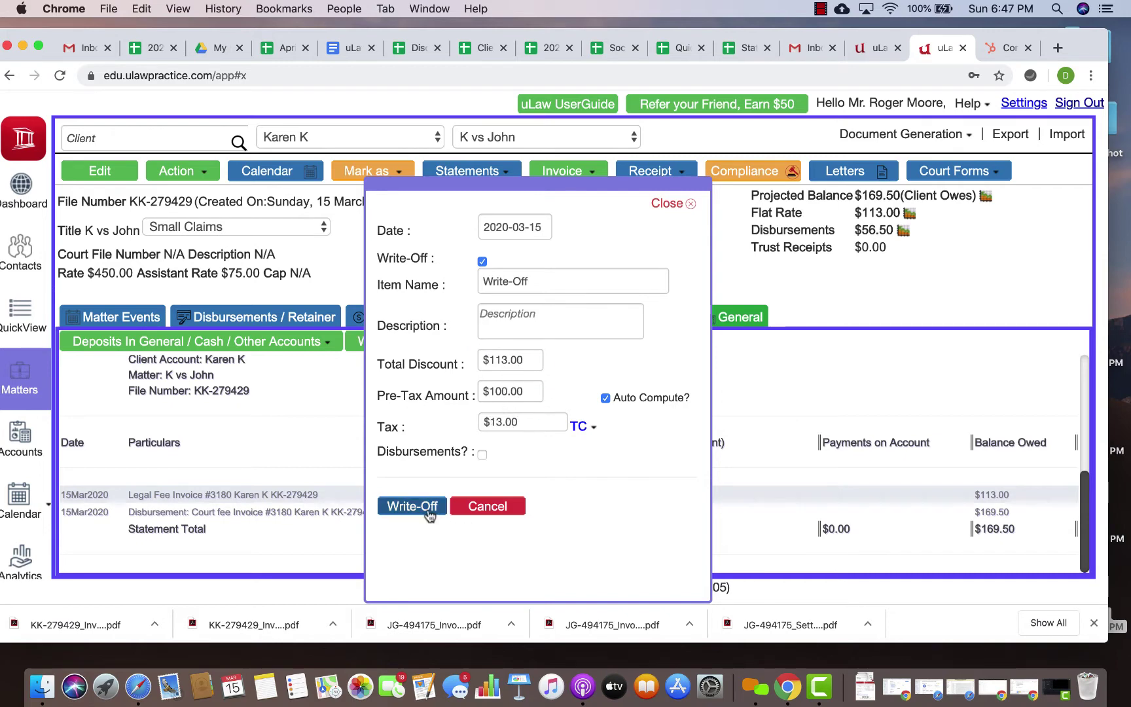
left_click(427, 509)
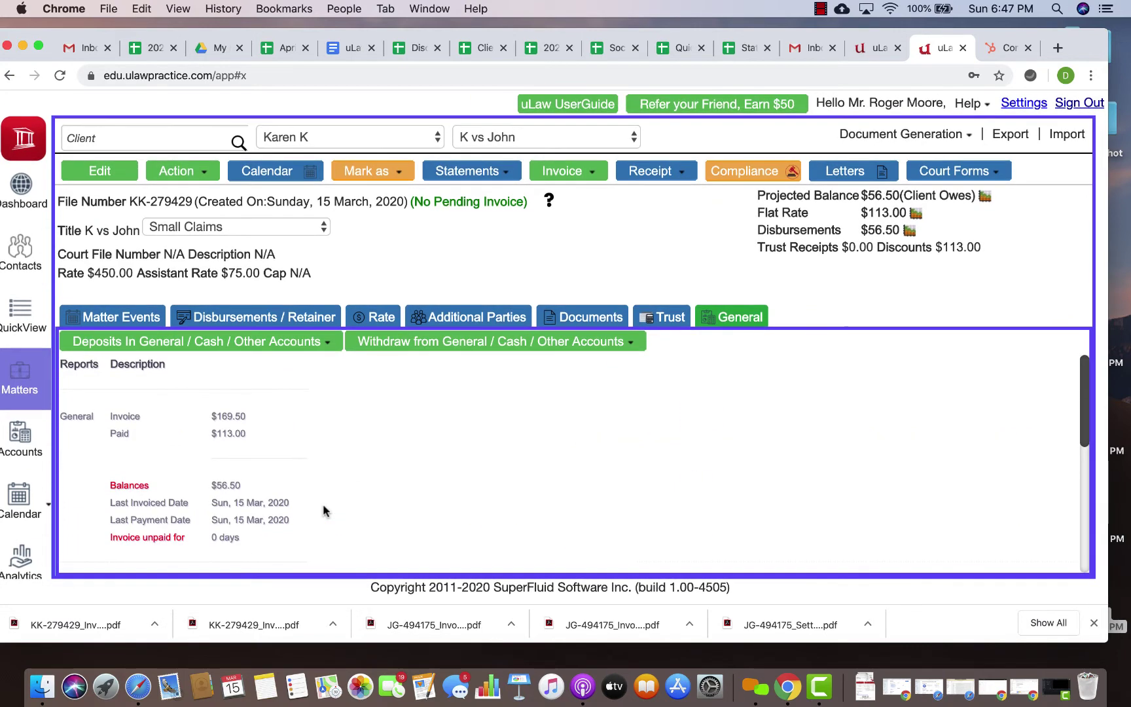
scroll(323, 503, "down", 5)
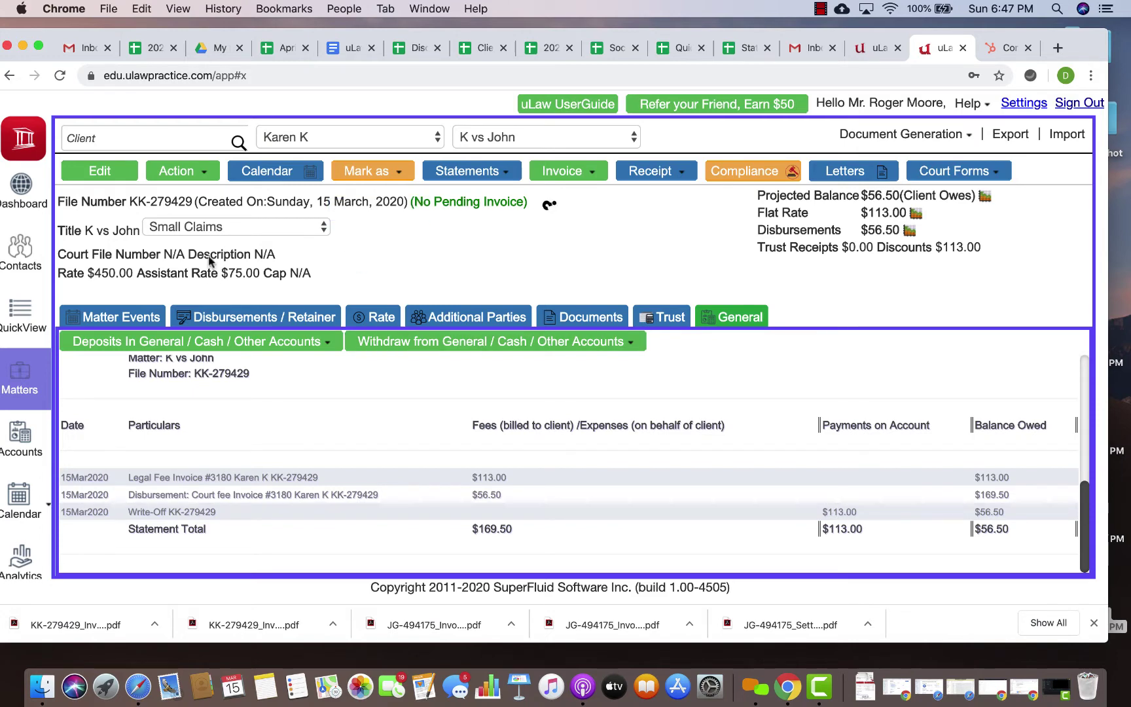
Step: Record a second write-off of 50 plus $6.50 tax against disbursements
left_click(209, 175)
scroll(285, 576, "down", 3)
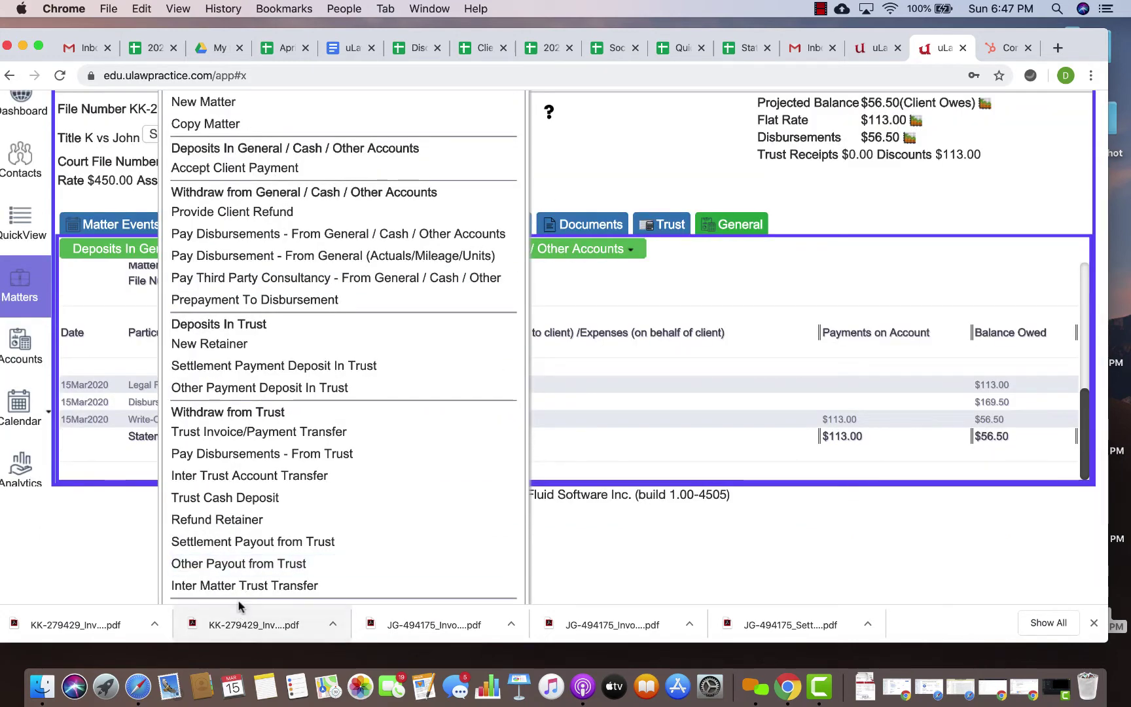
scroll(272, 517, "down", 3)
left_click(250, 561)
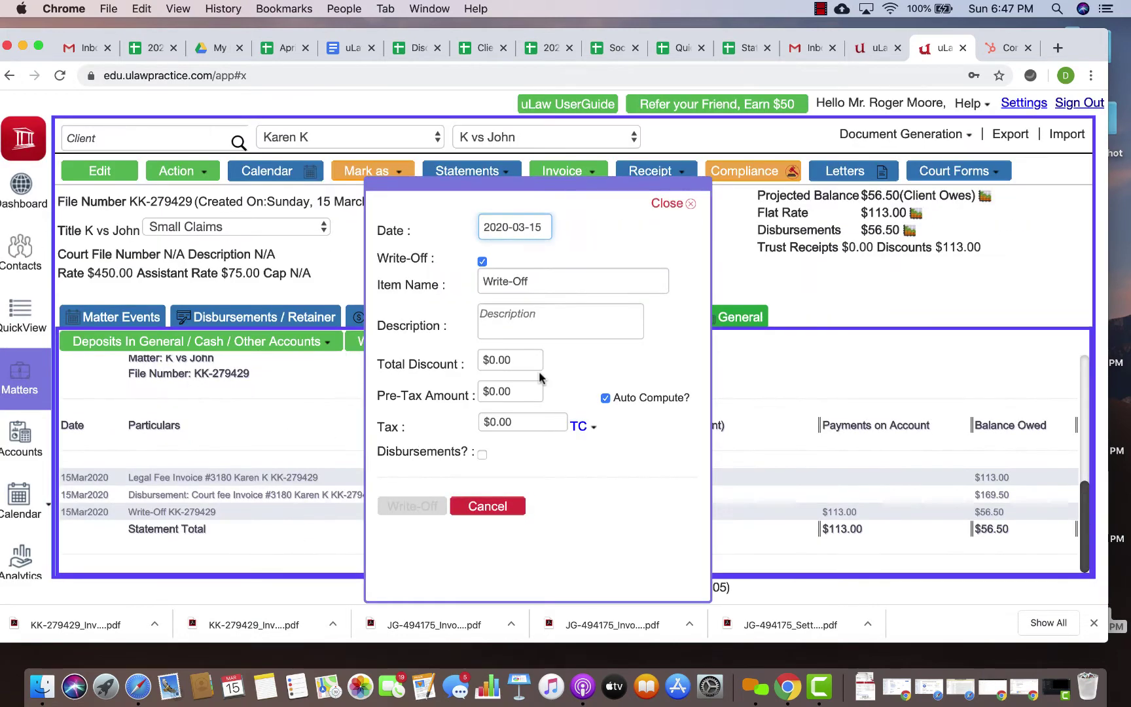
left_click(499, 358)
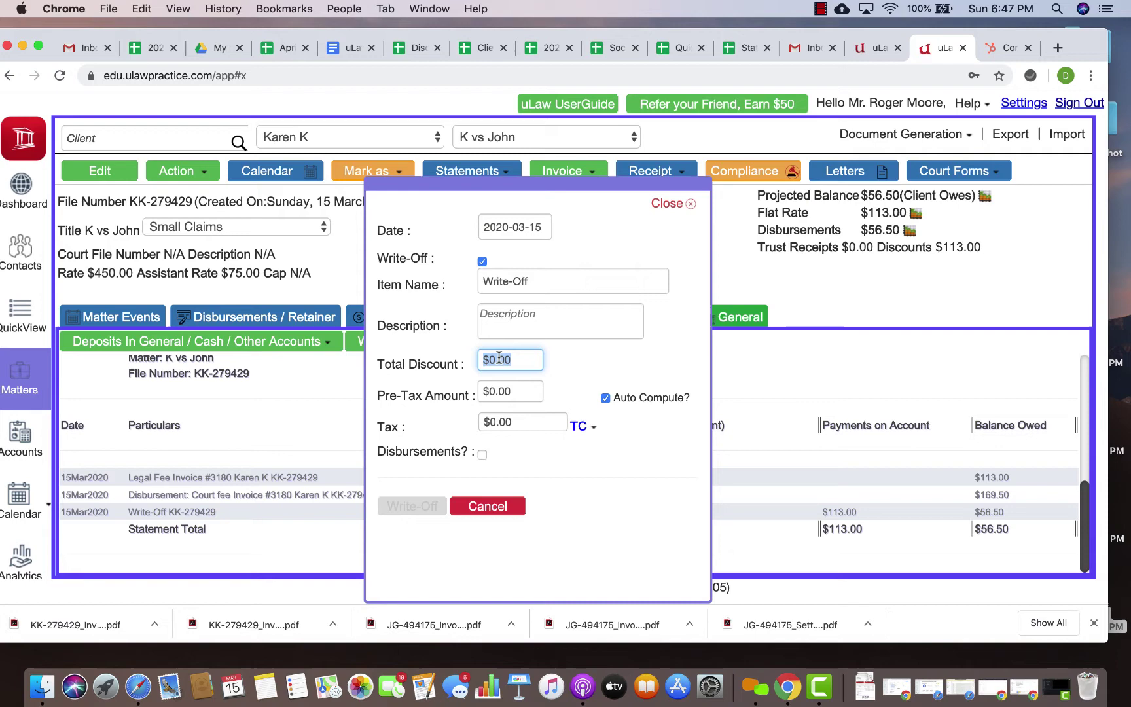
type("50")
left_click(523, 407)
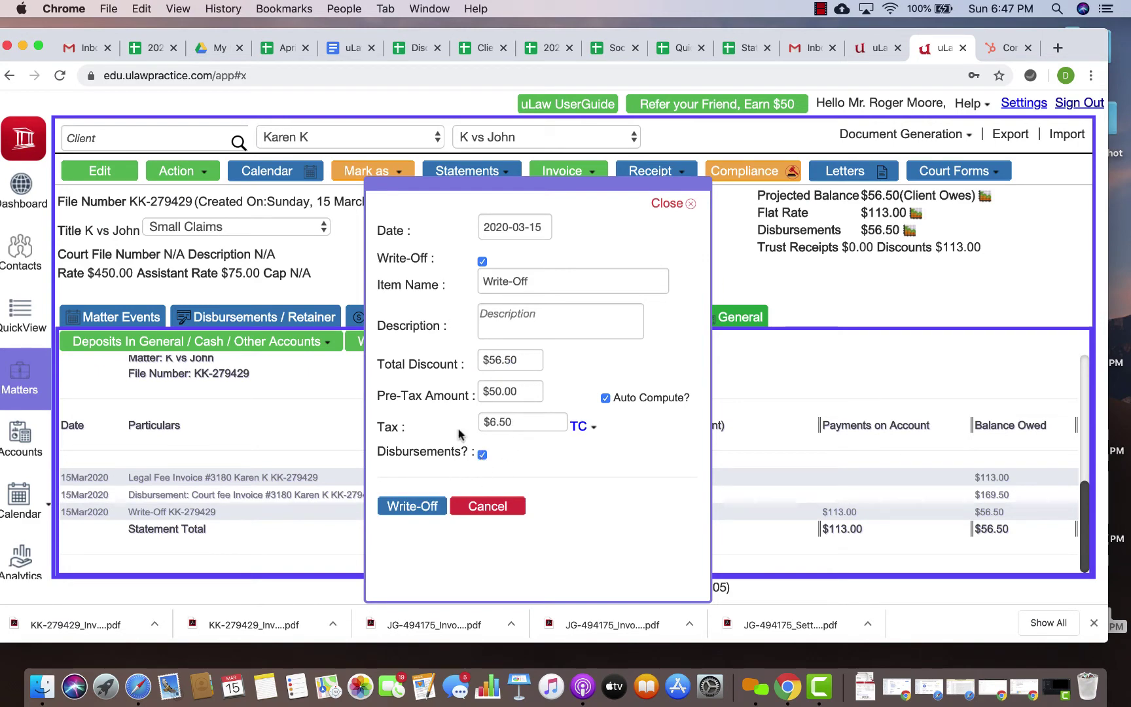
left_click(419, 505)
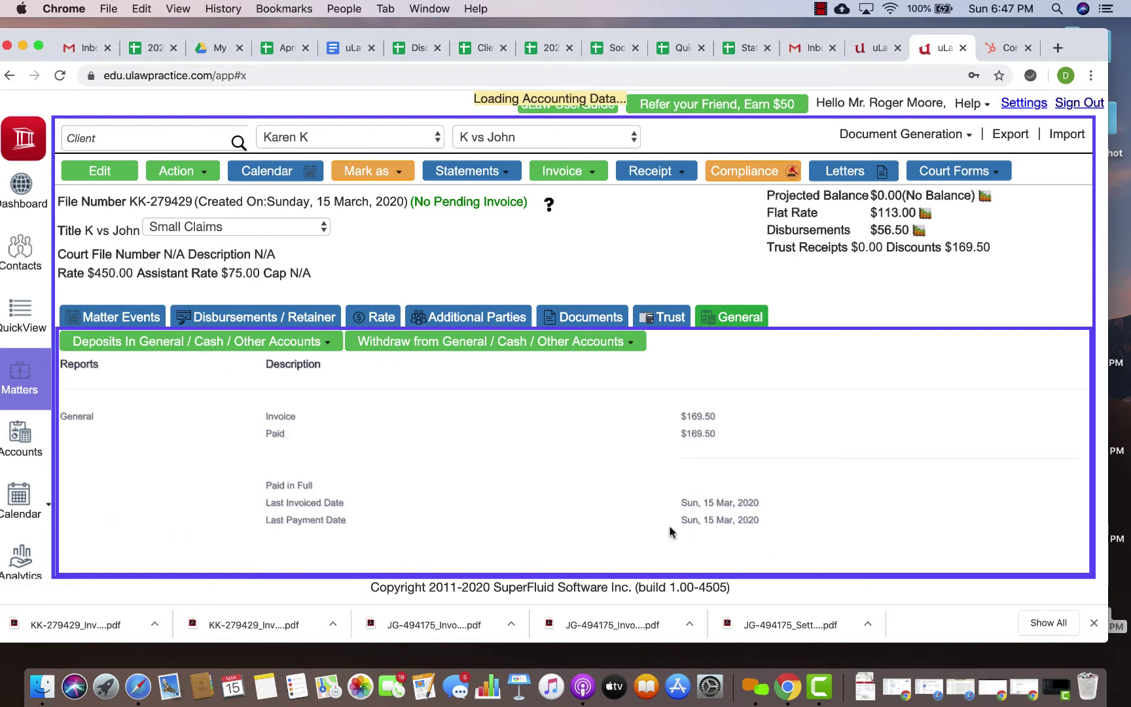
scroll(582, 478, "down", 5)
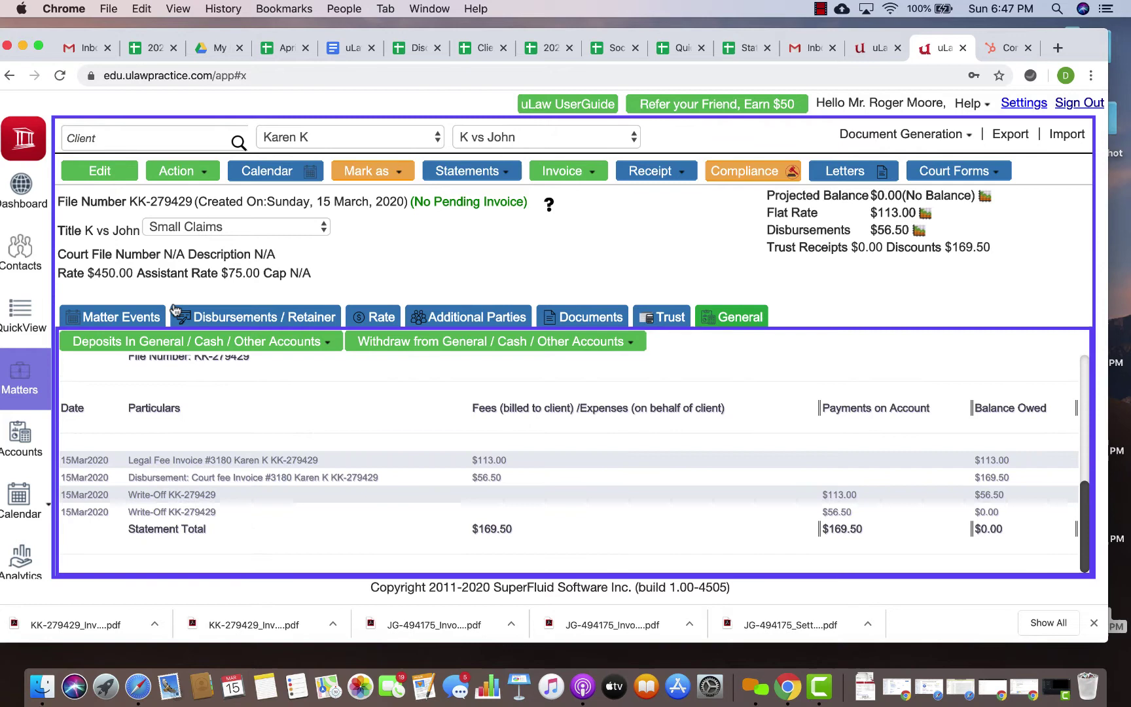
Step: Browse the Chart of Accounts revenue menus, then return to the K vs John matter
left_click(30, 439)
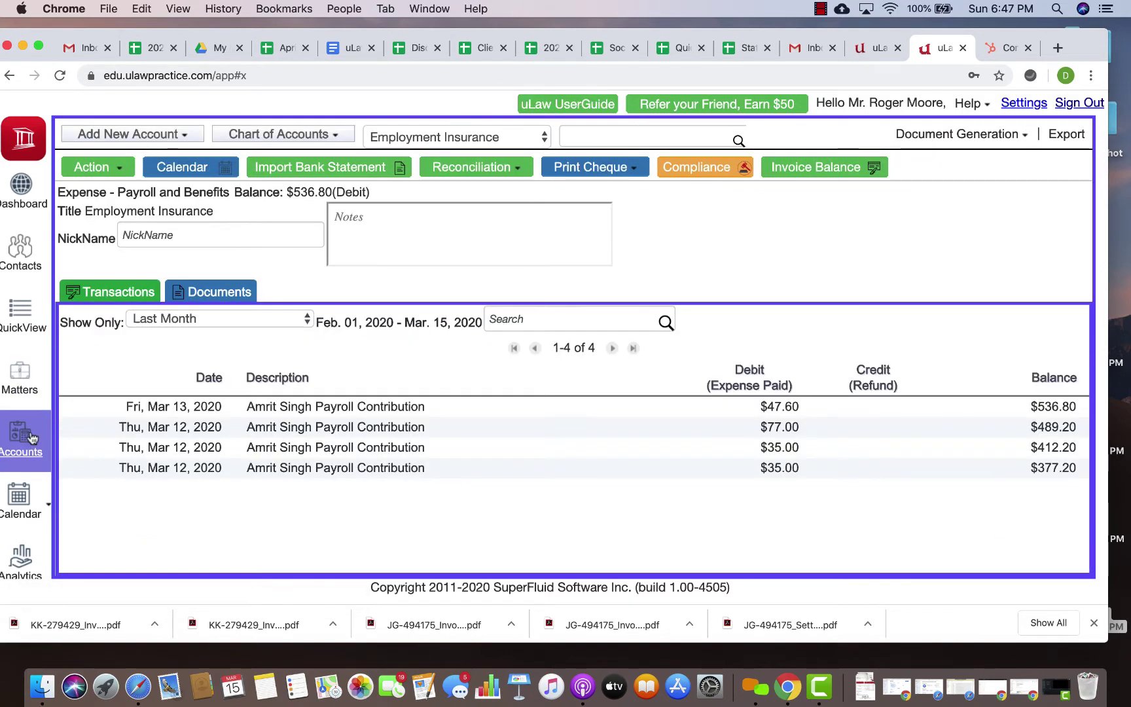
left_click(280, 133)
mouse_move(287, 180)
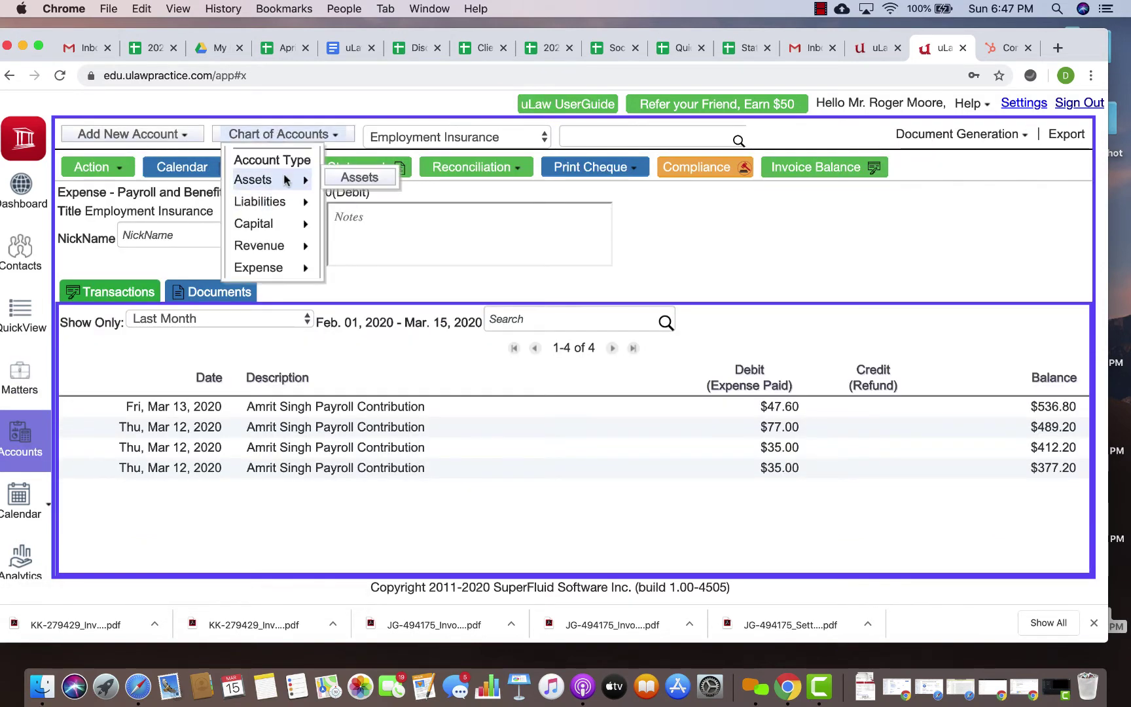
mouse_move(296, 234)
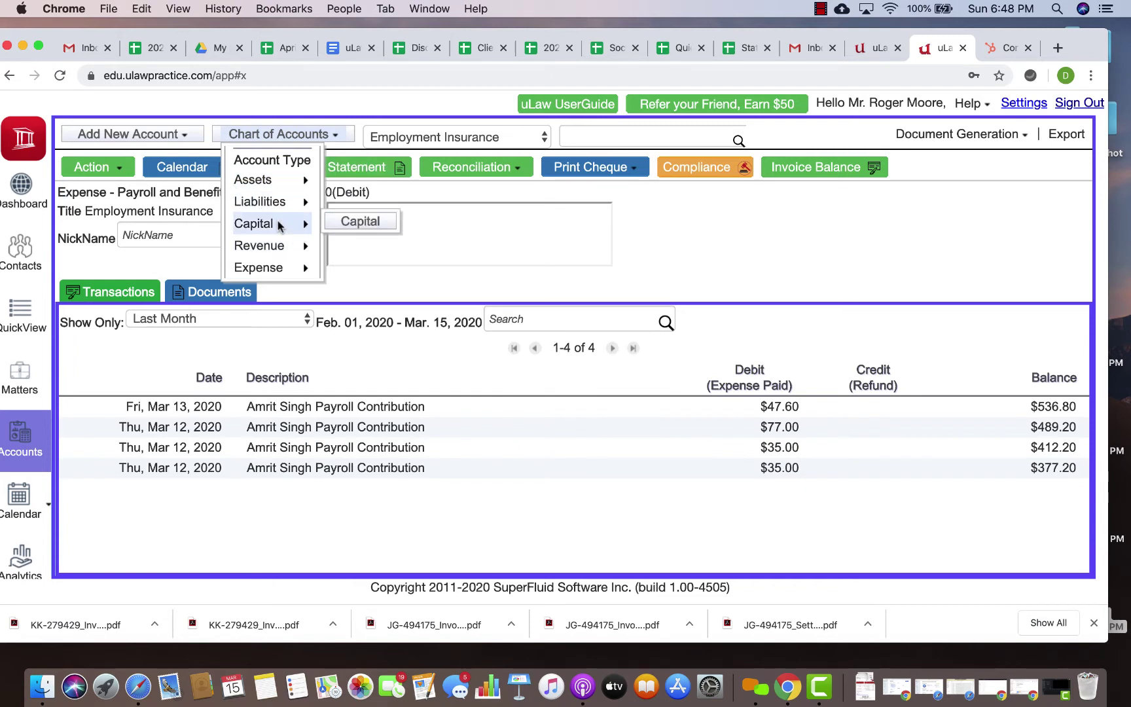
mouse_move(350, 180)
mouse_move(400, 247)
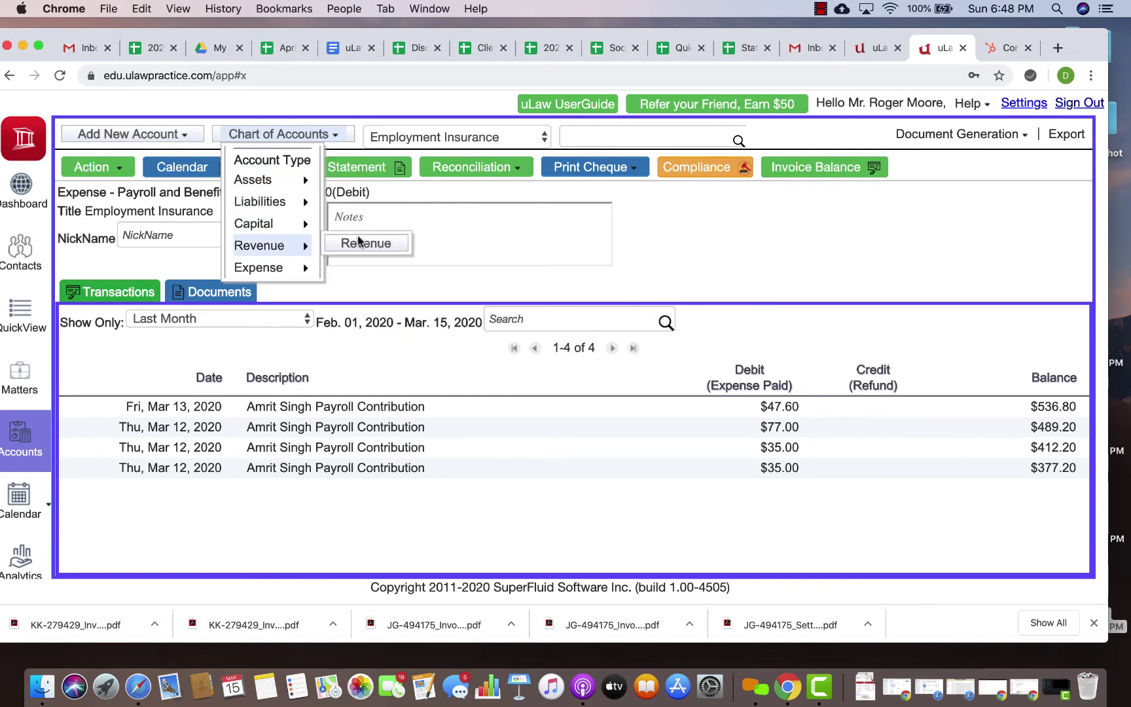
left_click(20, 379)
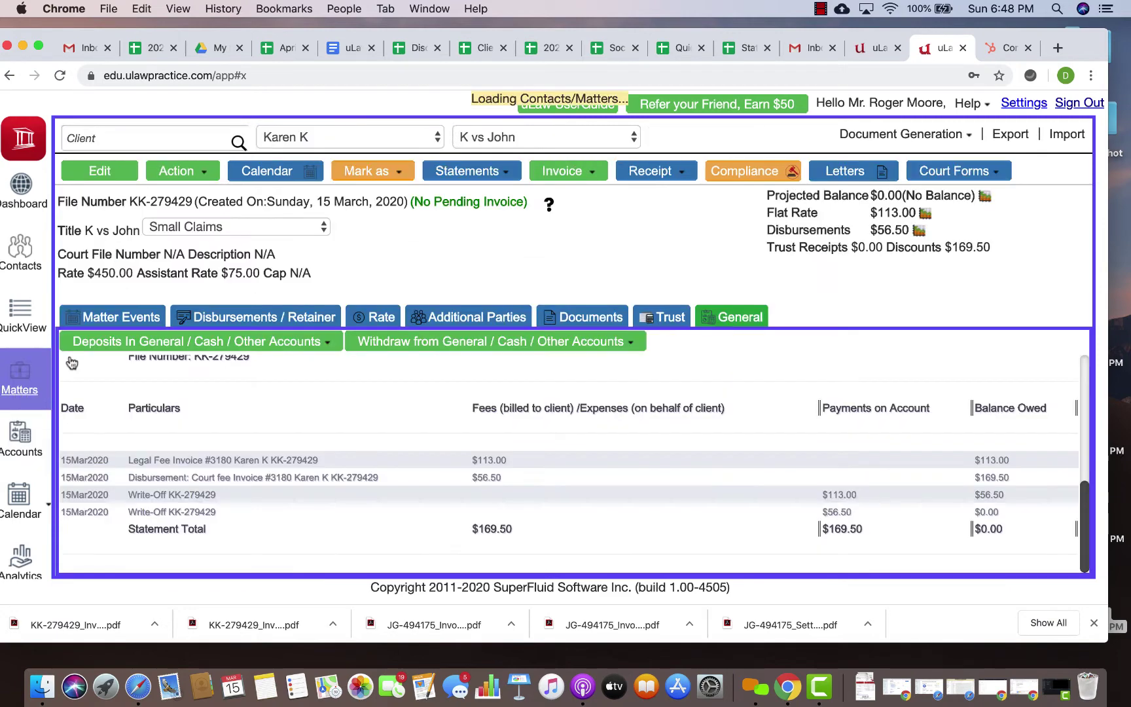
Step: Open the Revenue > Legal Work > Small Claims account showing the $100.00 write-off
left_click(16, 451)
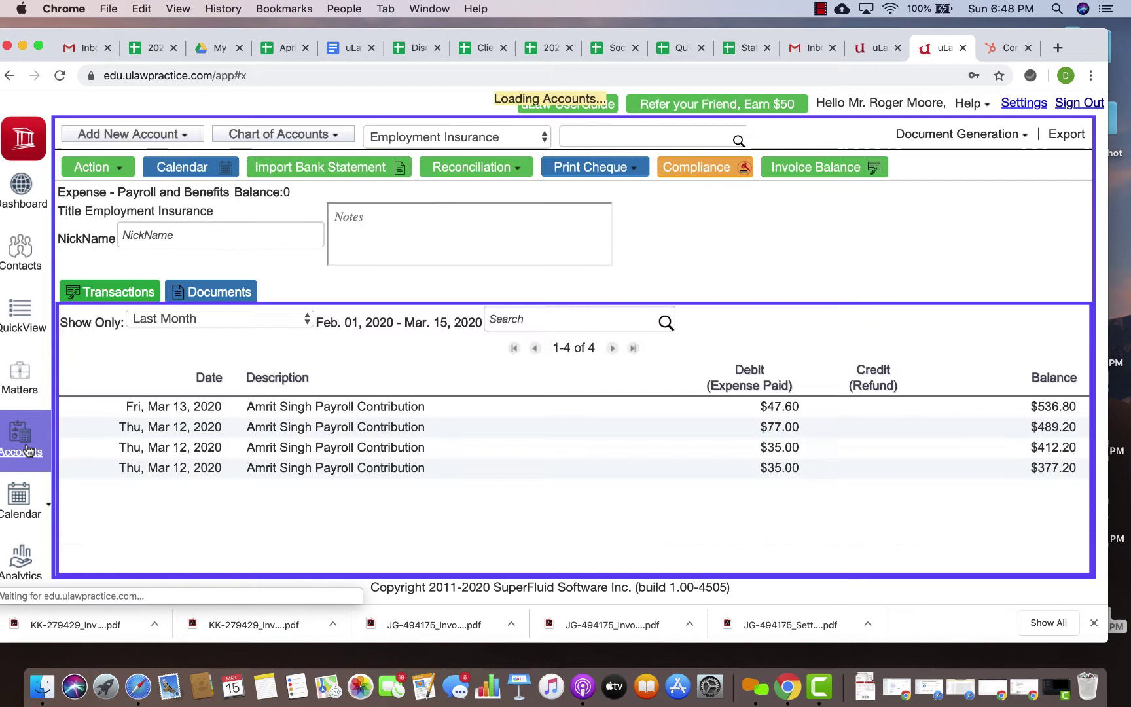
left_click(271, 134)
mouse_move(259, 245)
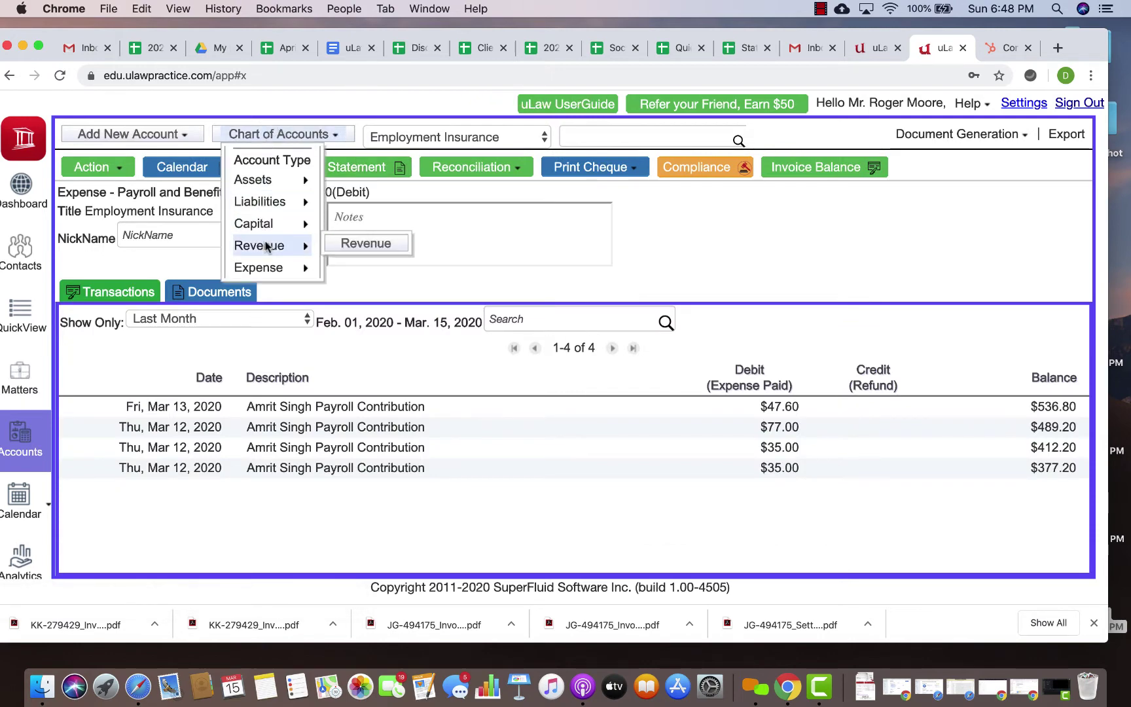
mouse_move(378, 244)
mouse_move(407, 268)
scroll(543, 297, "down", 3)
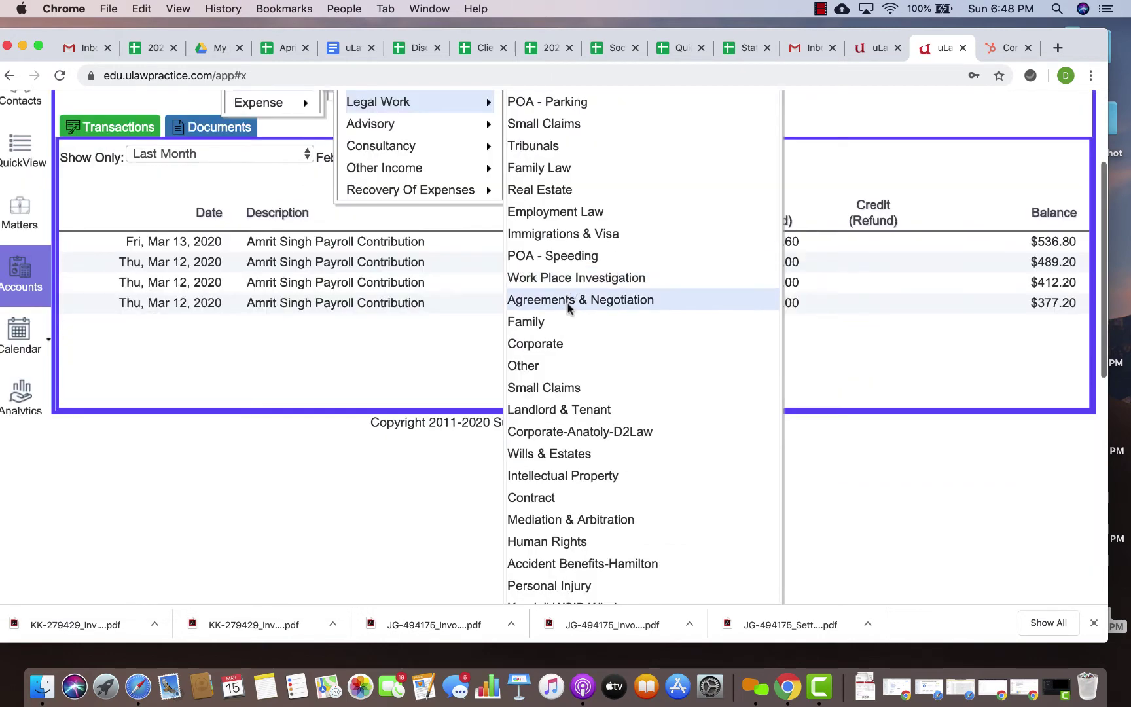
left_click(544, 124)
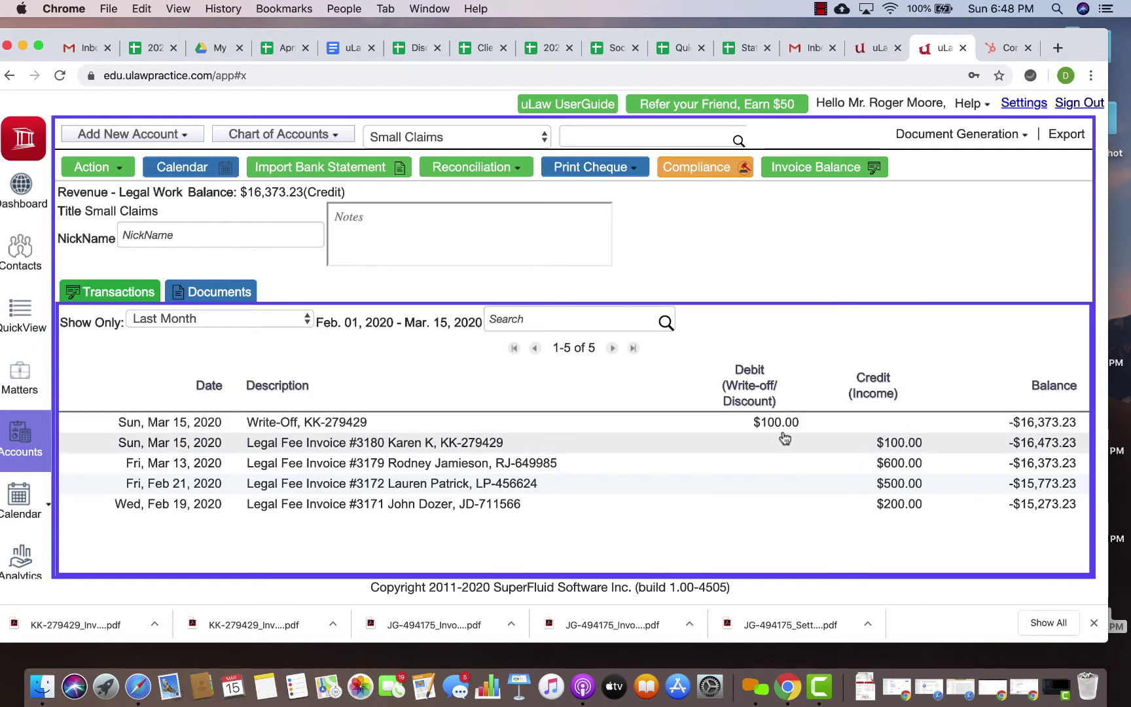
Step: Check the Recovery Of Expenses account's $50.00 write-off, then return to the K vs John matter
left_click(282, 134)
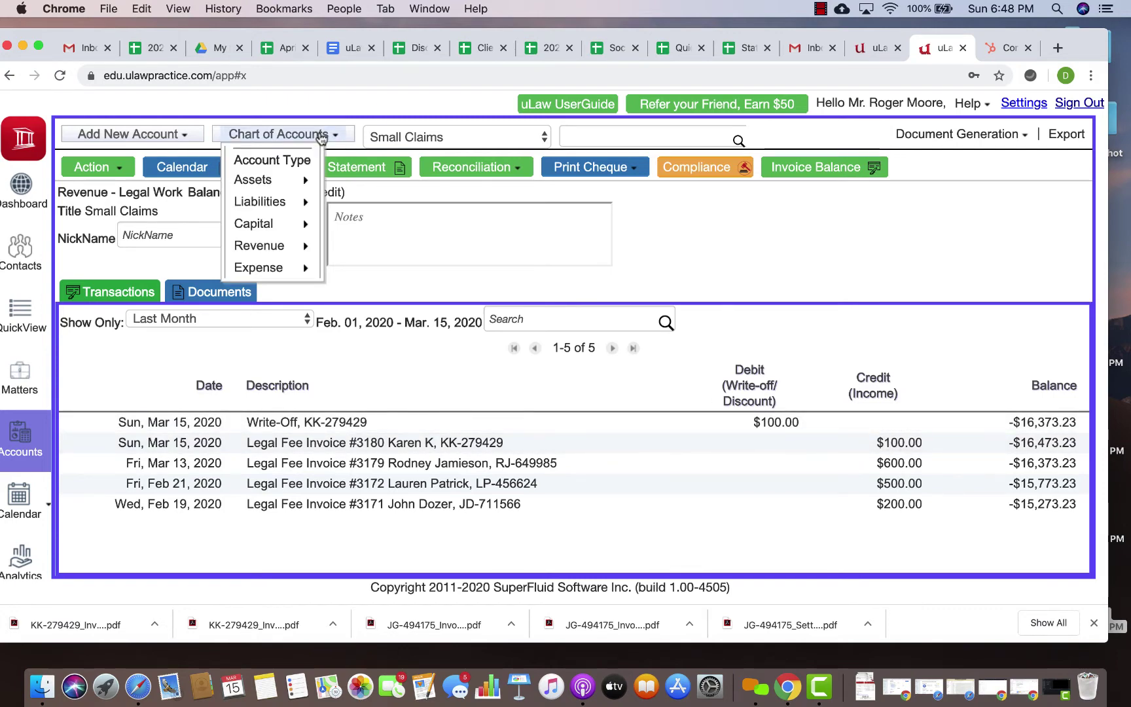
mouse_move(285, 247)
mouse_move(353, 244)
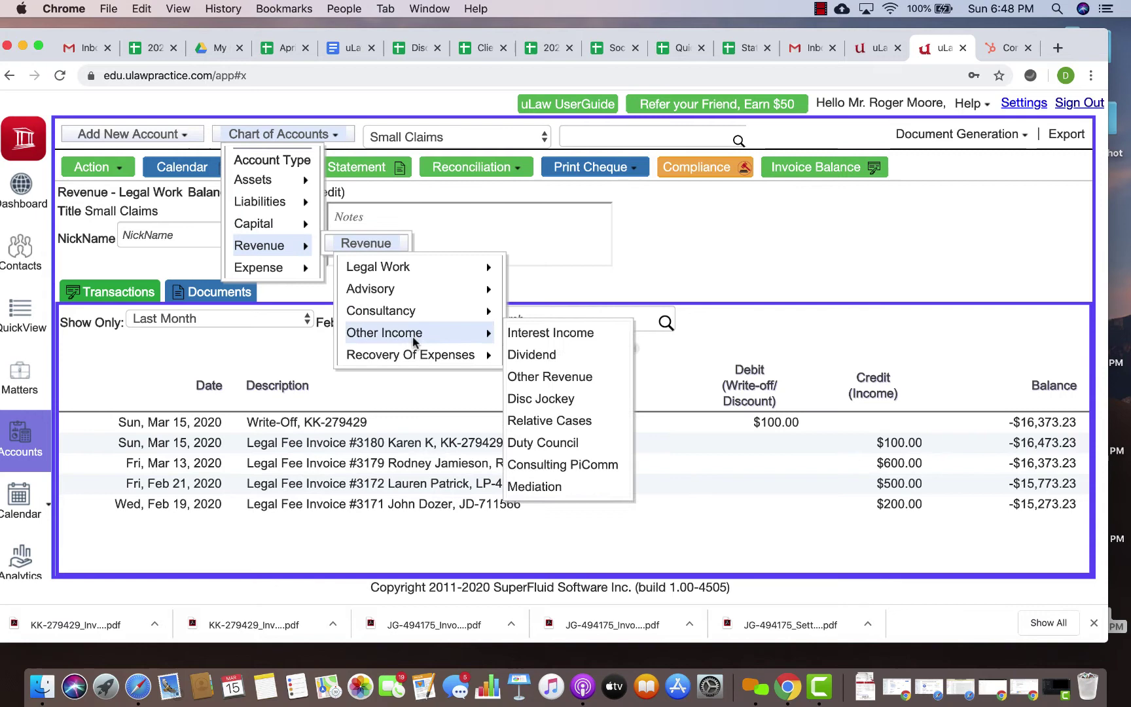
mouse_move(416, 355)
left_click(527, 354)
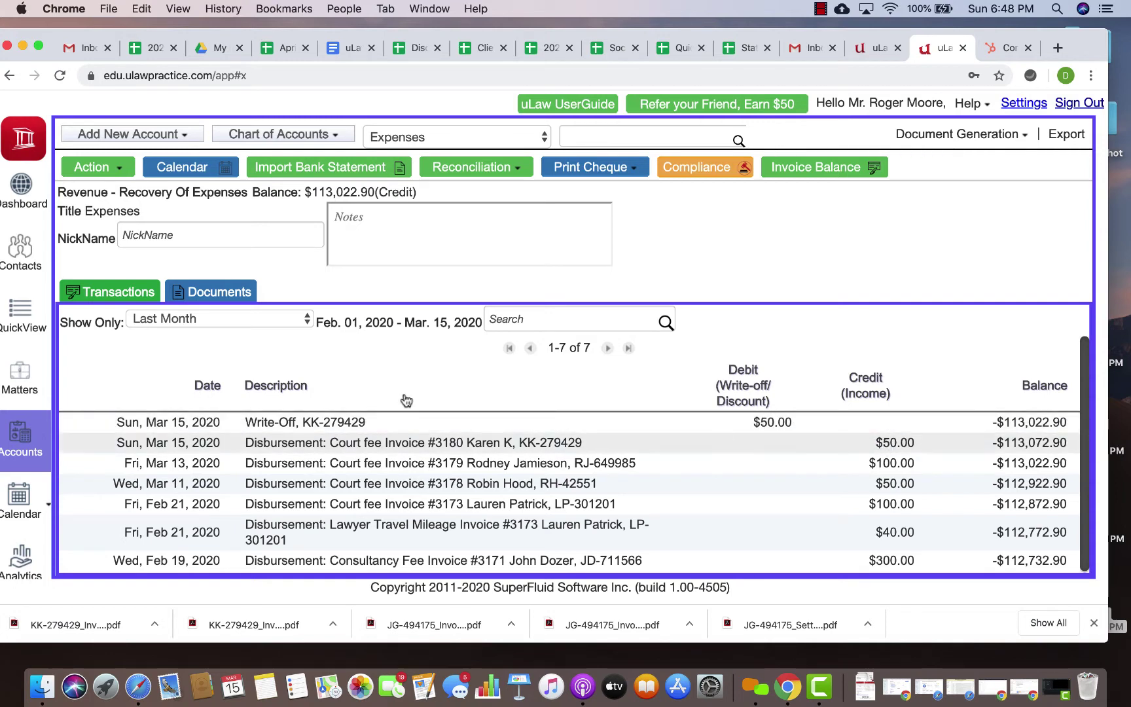
left_click(406, 443)
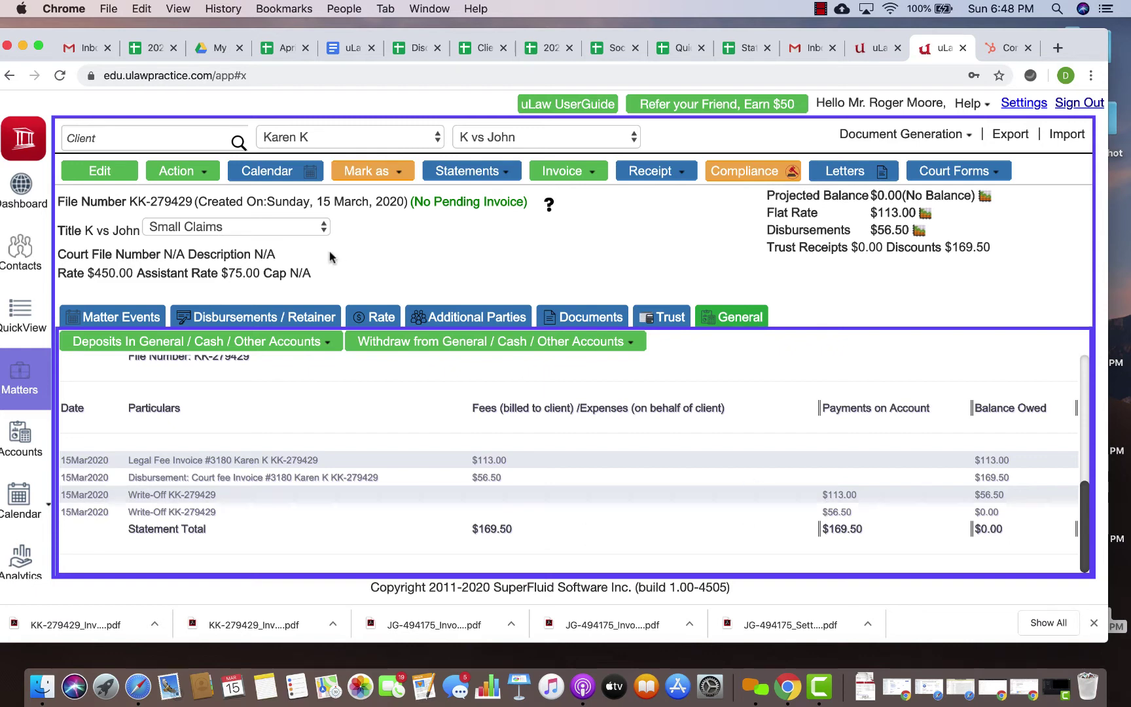
Step: Enable Admin mode in Accounts and return to the K vs John disbursements list
left_click(273, 321)
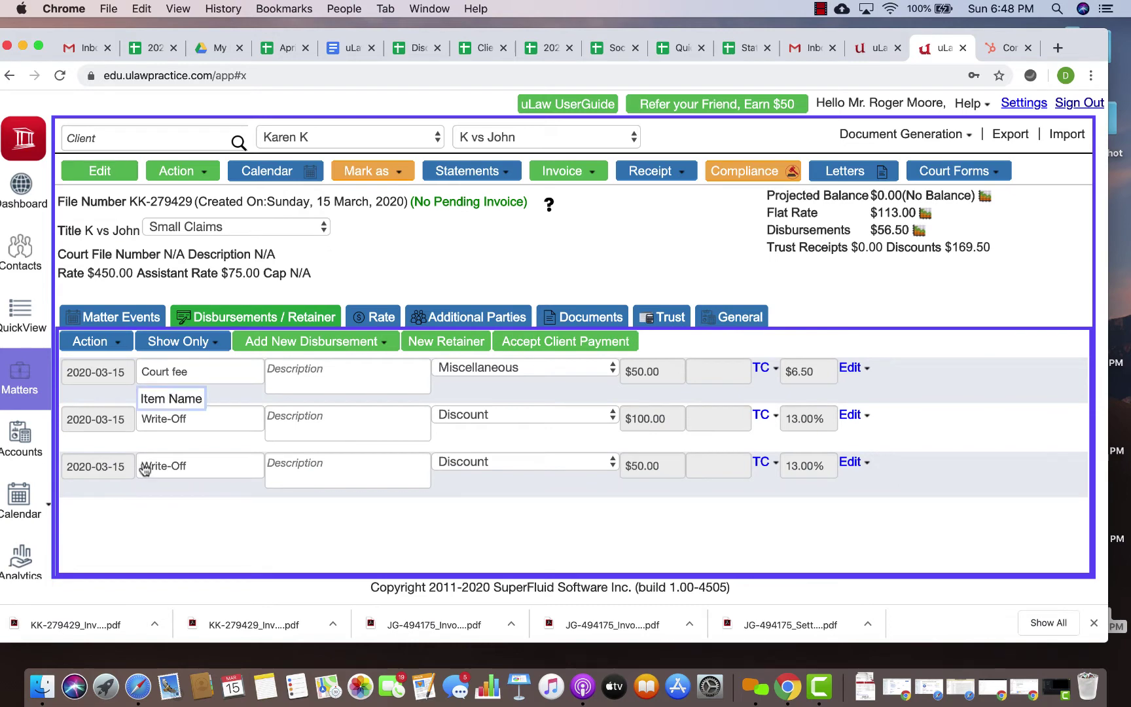
left_click(43, 447)
left_click(98, 167)
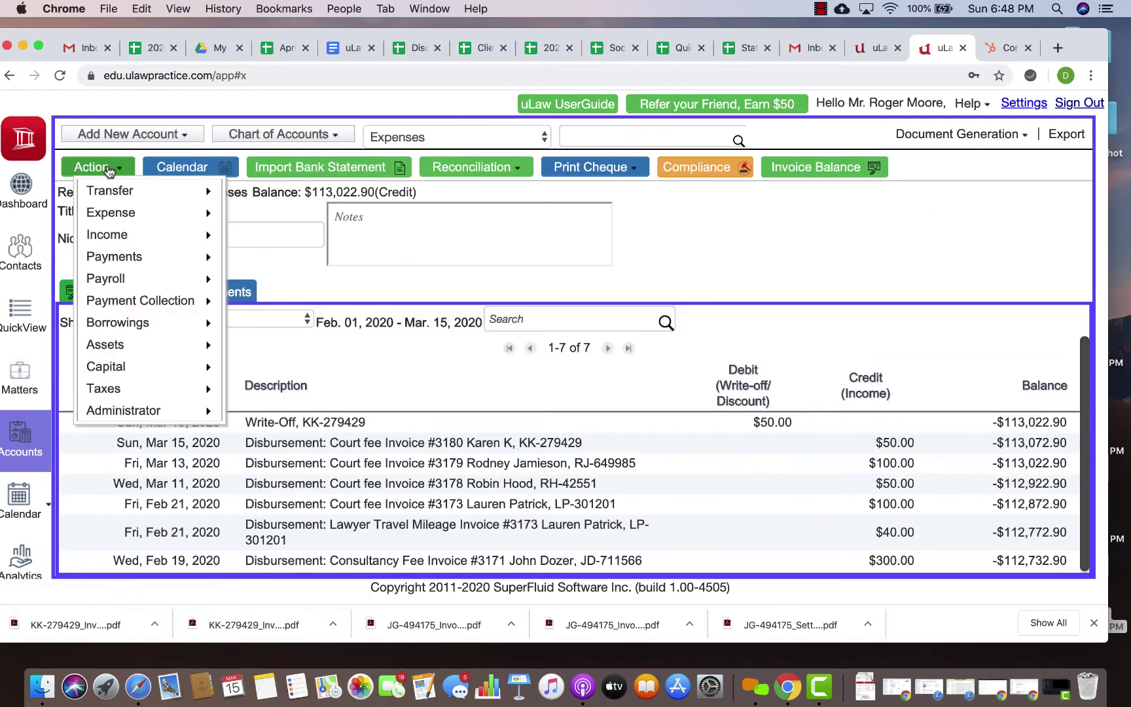
mouse_move(119, 384)
mouse_move(131, 409)
left_click(274, 408)
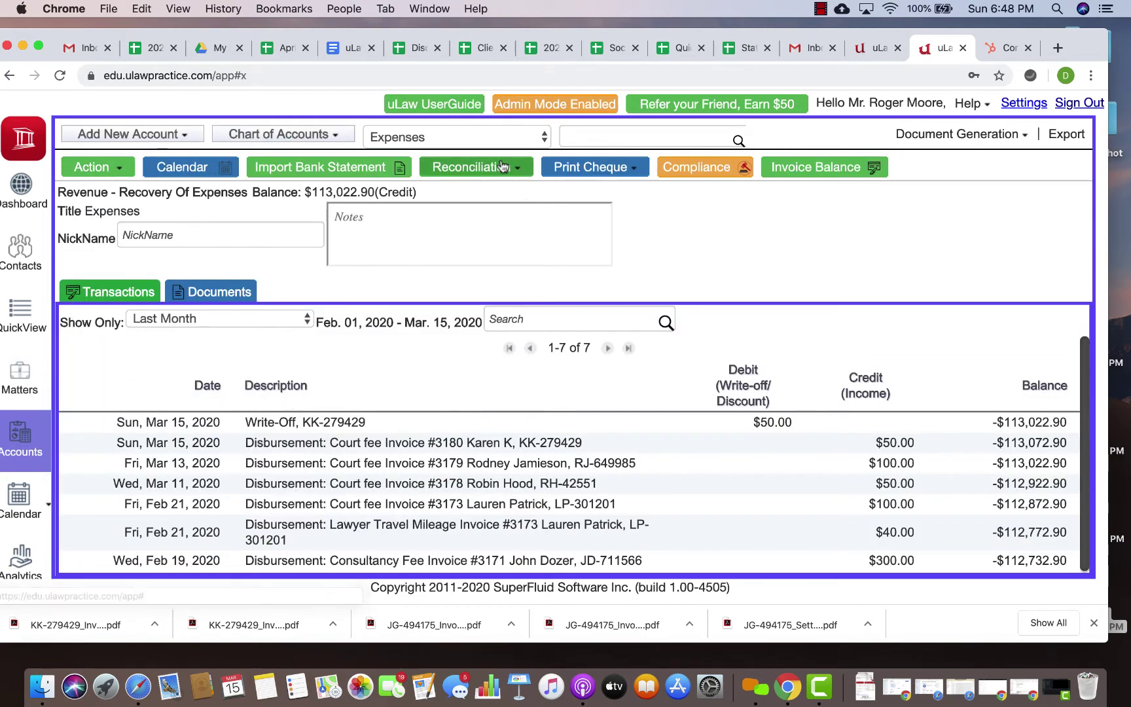
left_click(131, 422)
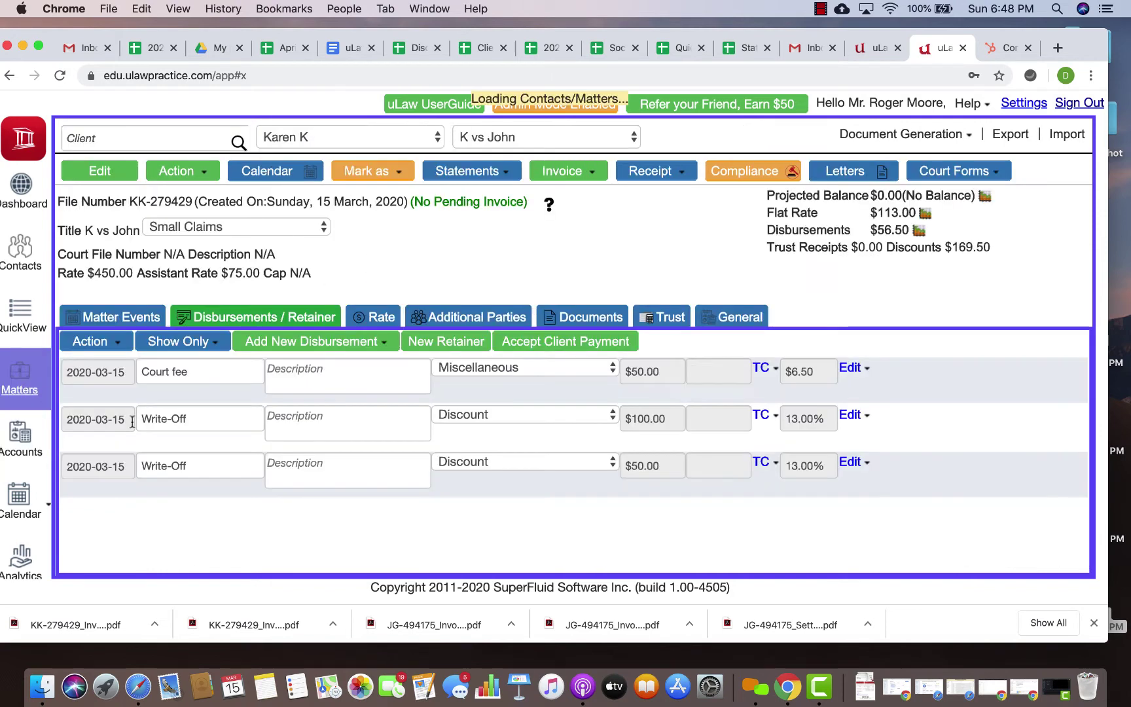
Step: Unlock the $100.00 Write-Off entry and save it with a pre-tax amount of 0
left_click(851, 415)
left_click(540, 477)
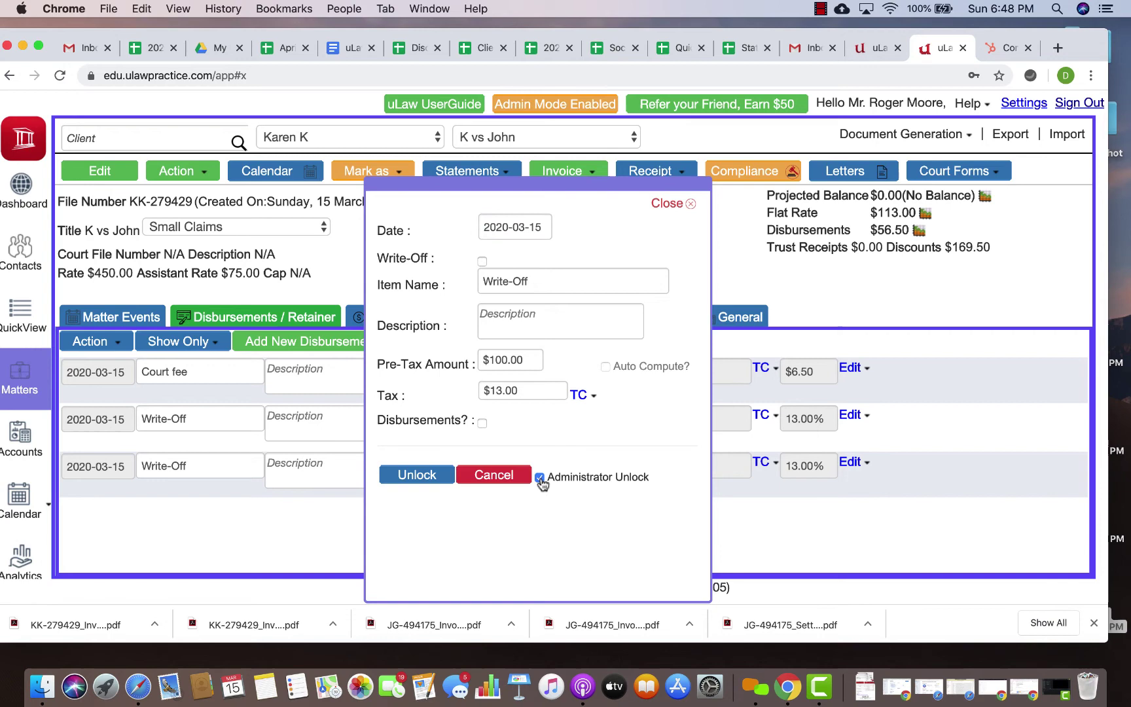
left_click(389, 453)
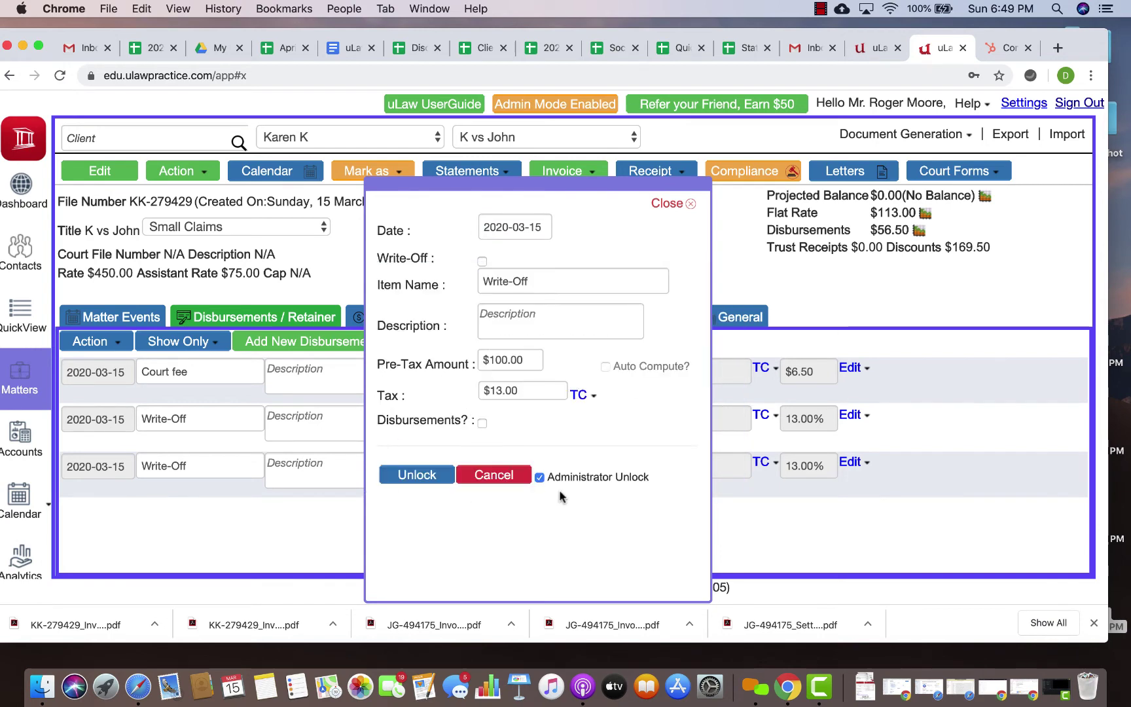
left_click(407, 481)
left_click(406, 362)
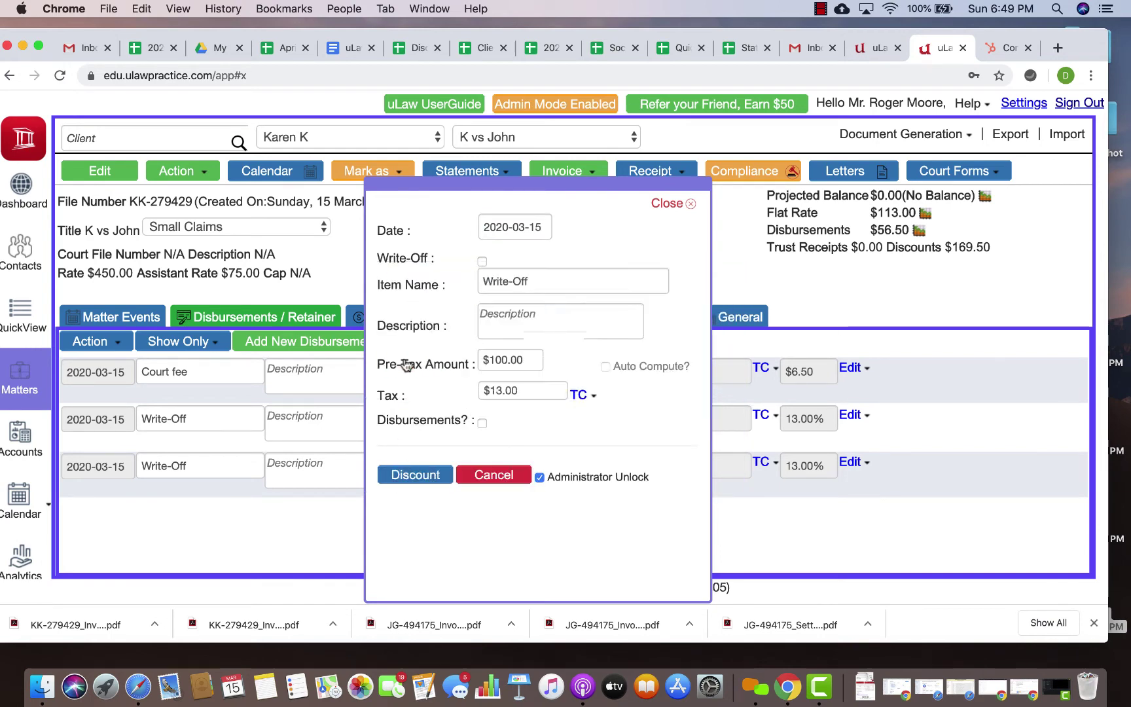
triple_click(508, 359)
type("0")
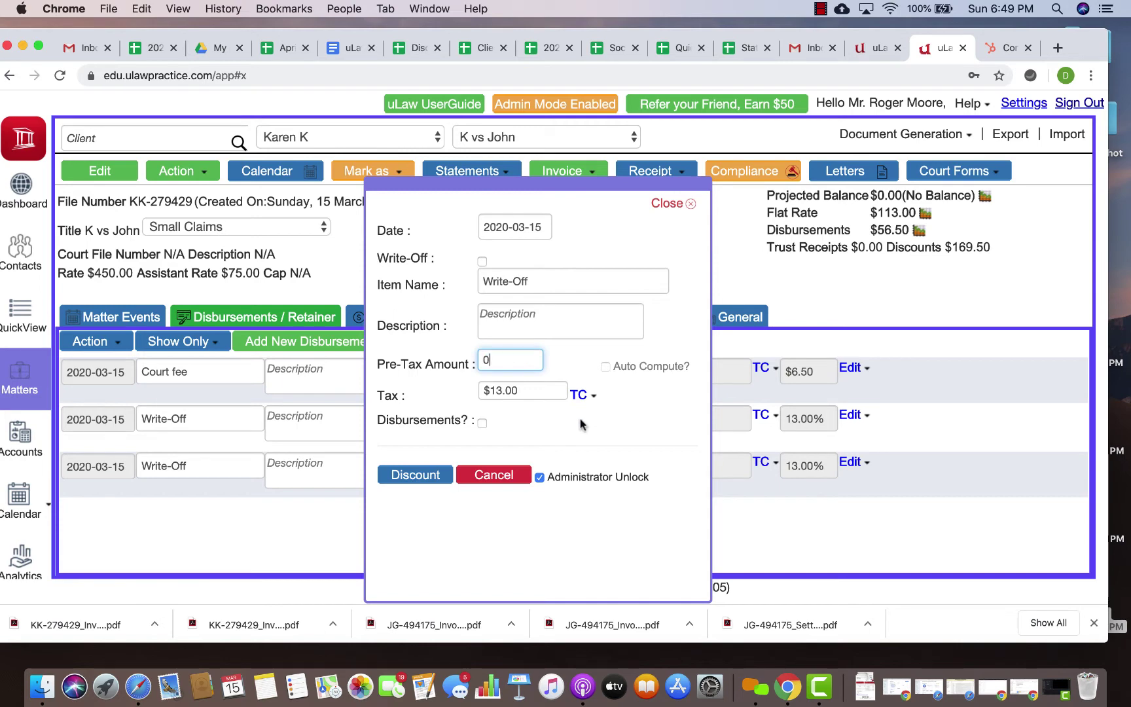
left_click(417, 478)
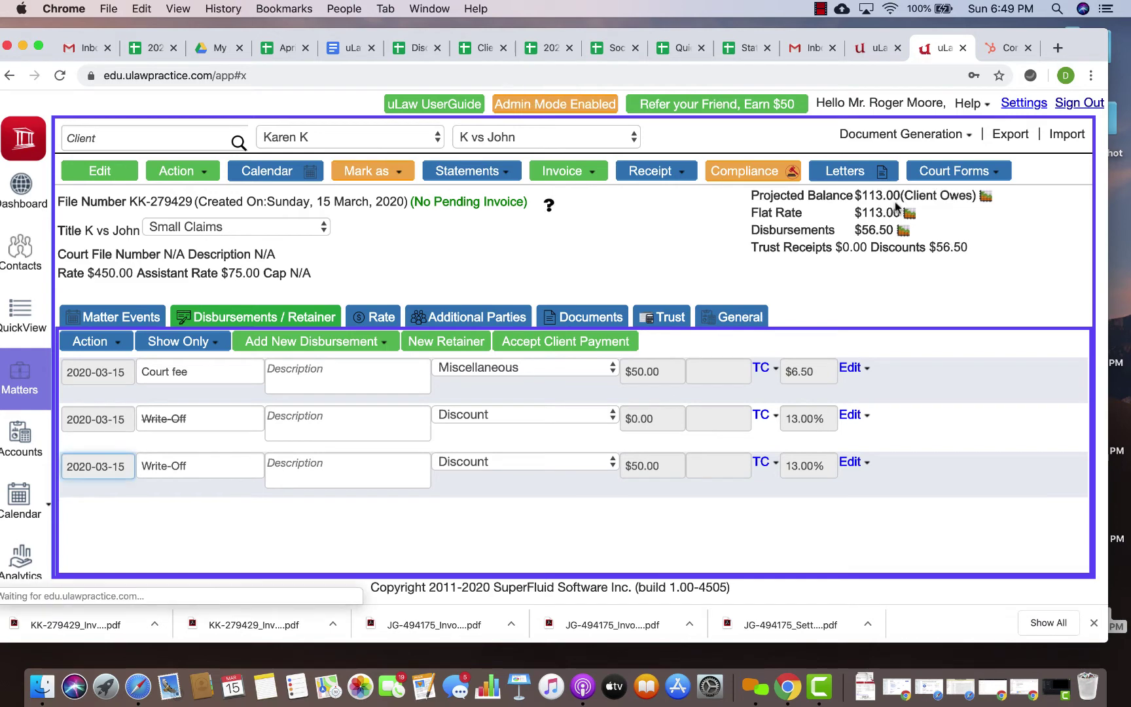
Step: Unlock the $50.00 Write-Off entry and save it at $0.00 as well
left_click(849, 466)
left_click(852, 485)
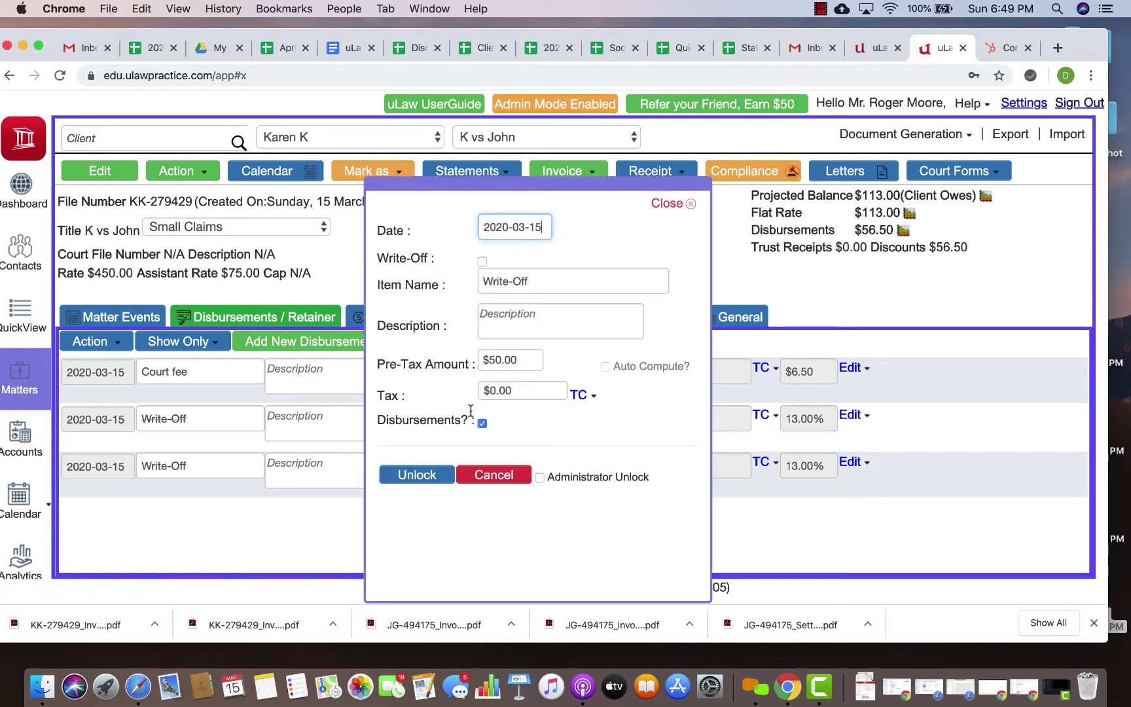
left_click(419, 473)
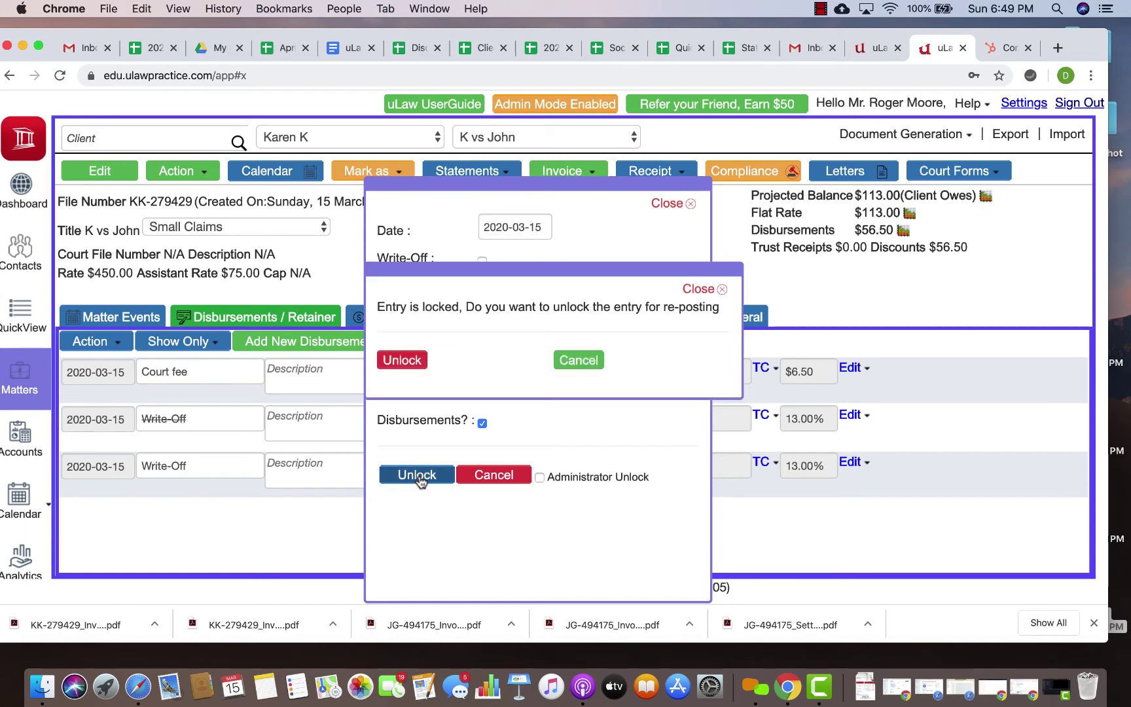
left_click(401, 365)
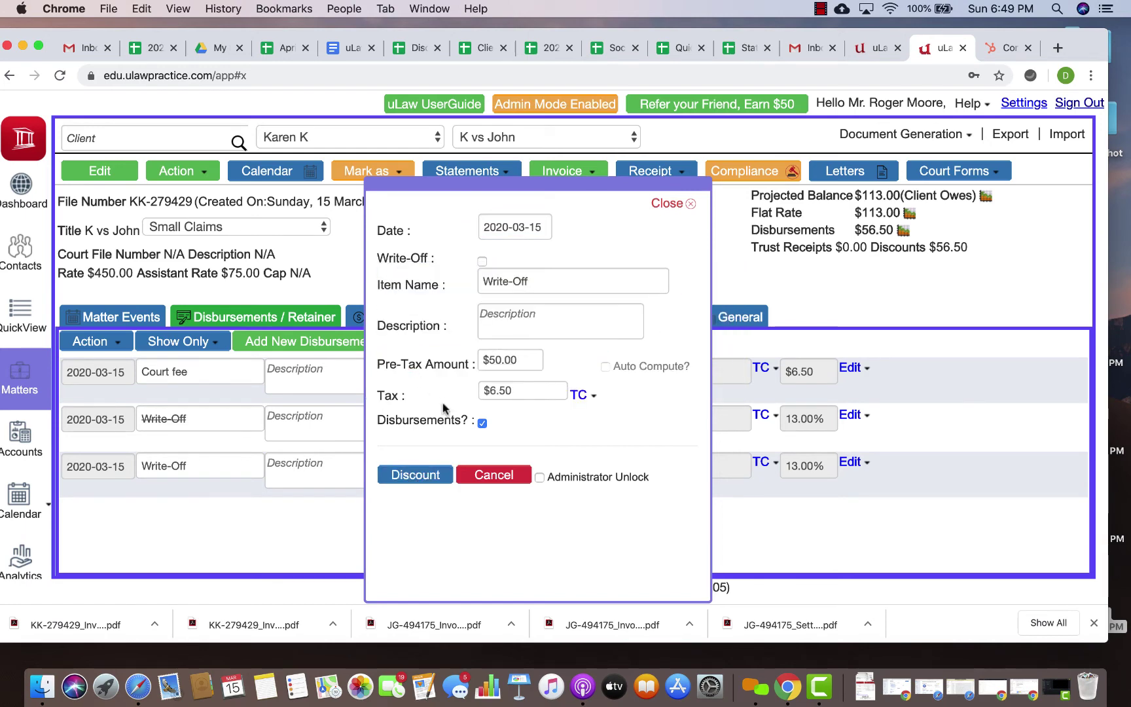
left_click(494, 358)
type("0")
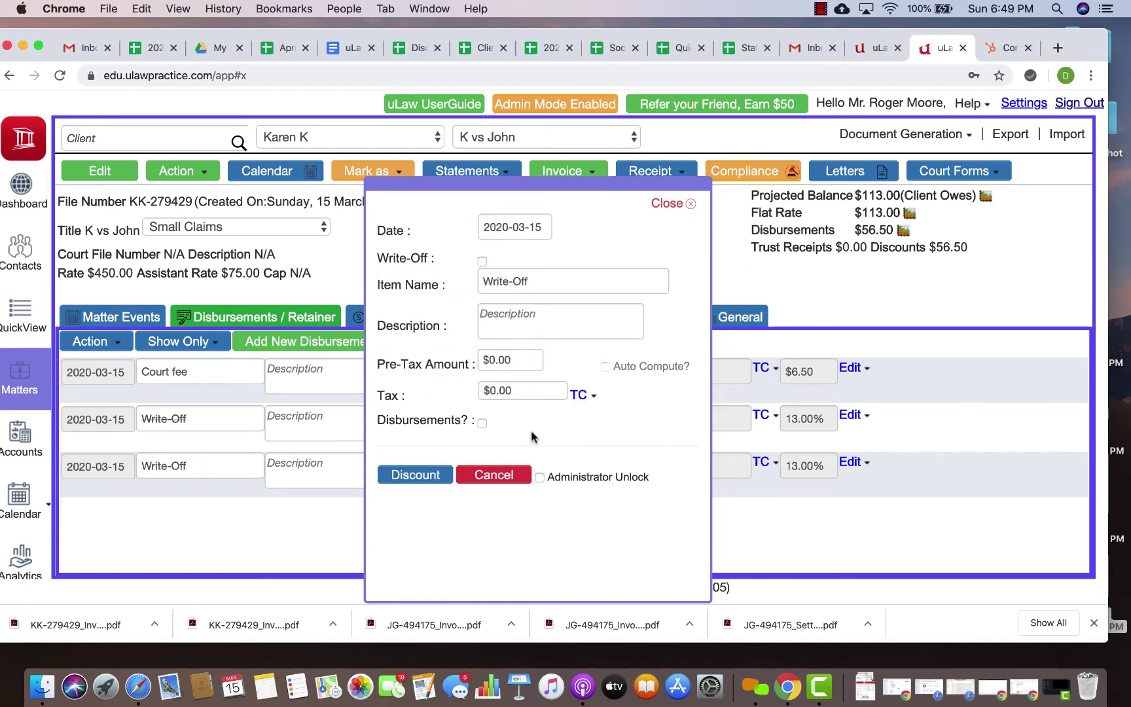
left_click(415, 475)
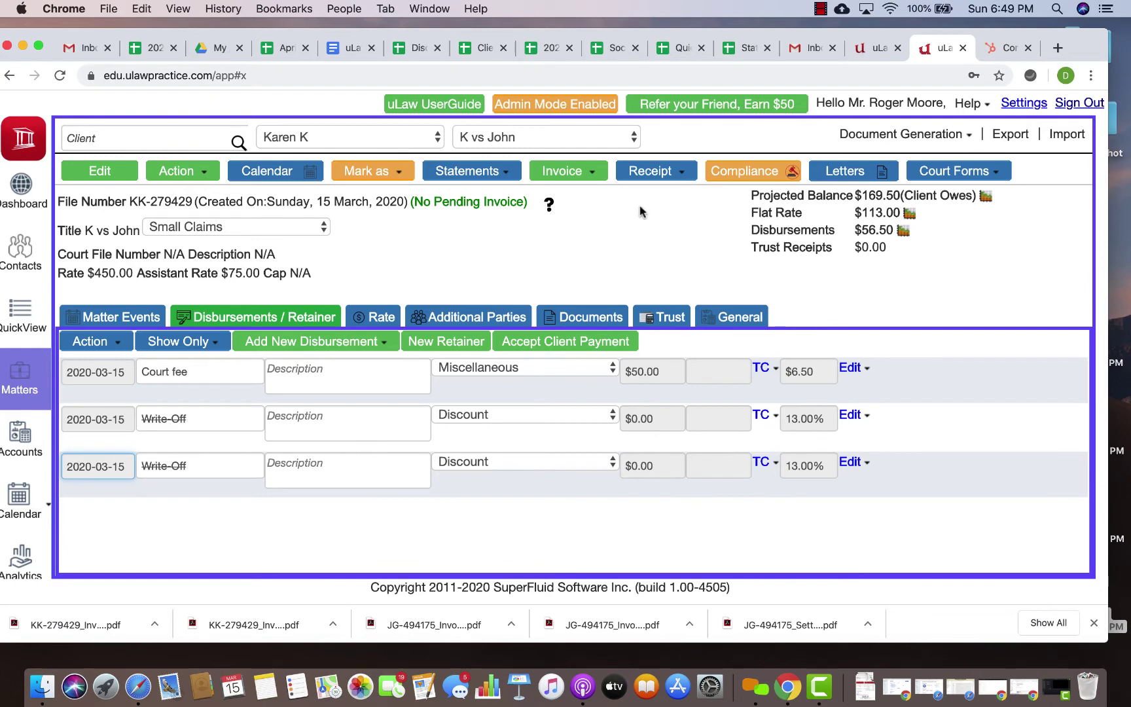
Step: Reprint invoice 0003180 from the Invoice actions menu
left_click(585, 172)
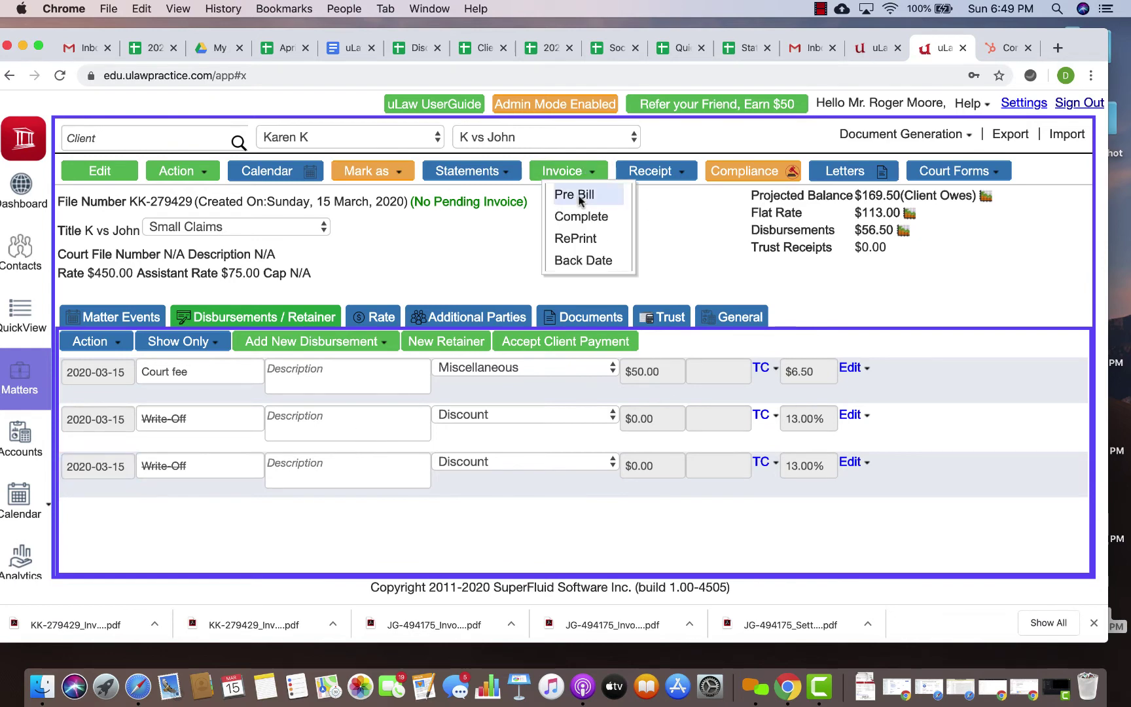
left_click(580, 239)
scroll(588, 475, "down", 3)
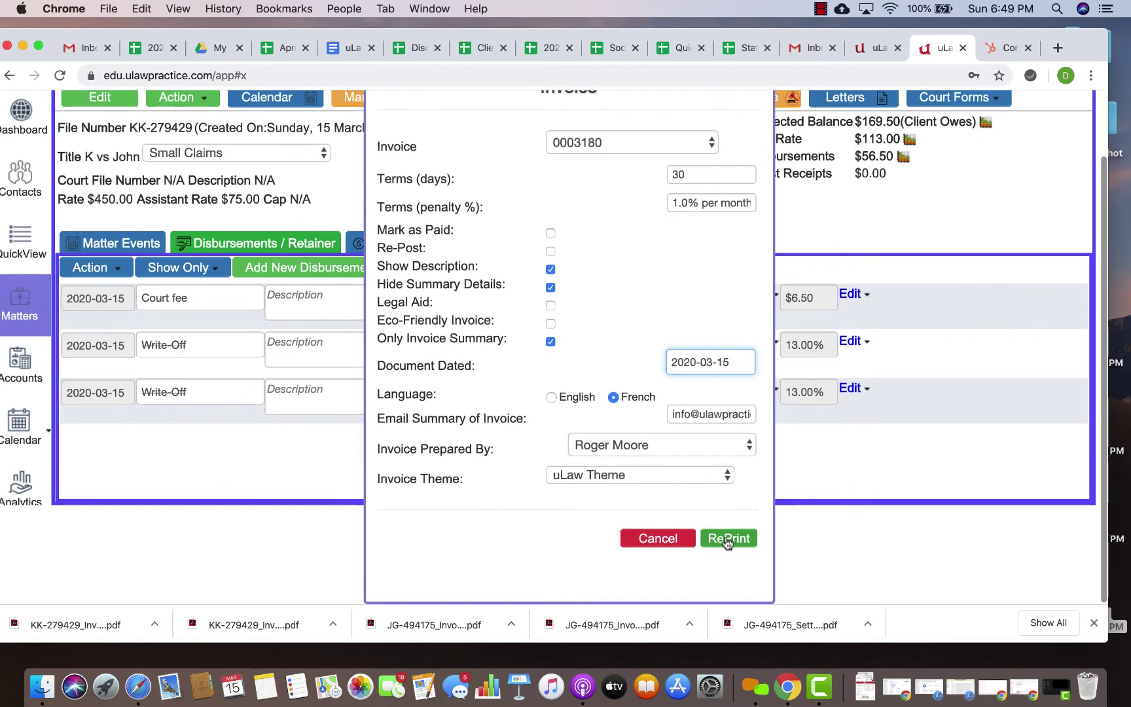
left_click(728, 538)
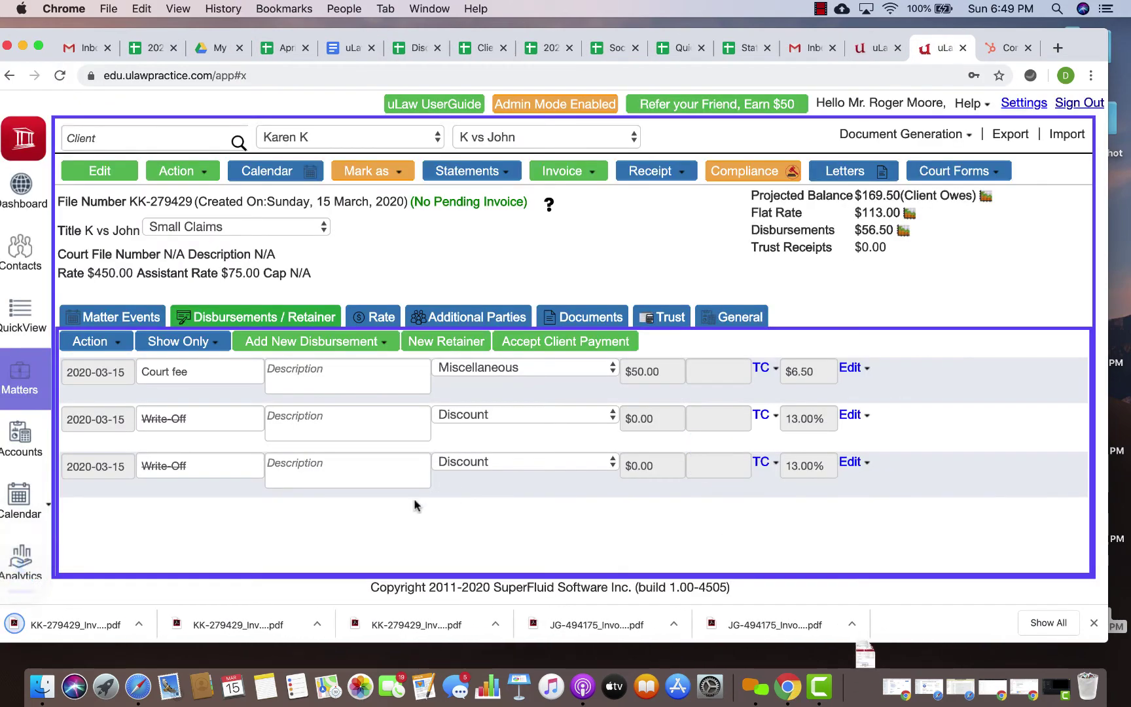
Step: Open the downloaded French invoice PDF, check the $169.50 amount due, and return to the matter
left_click(865, 684)
left_click(867, 609)
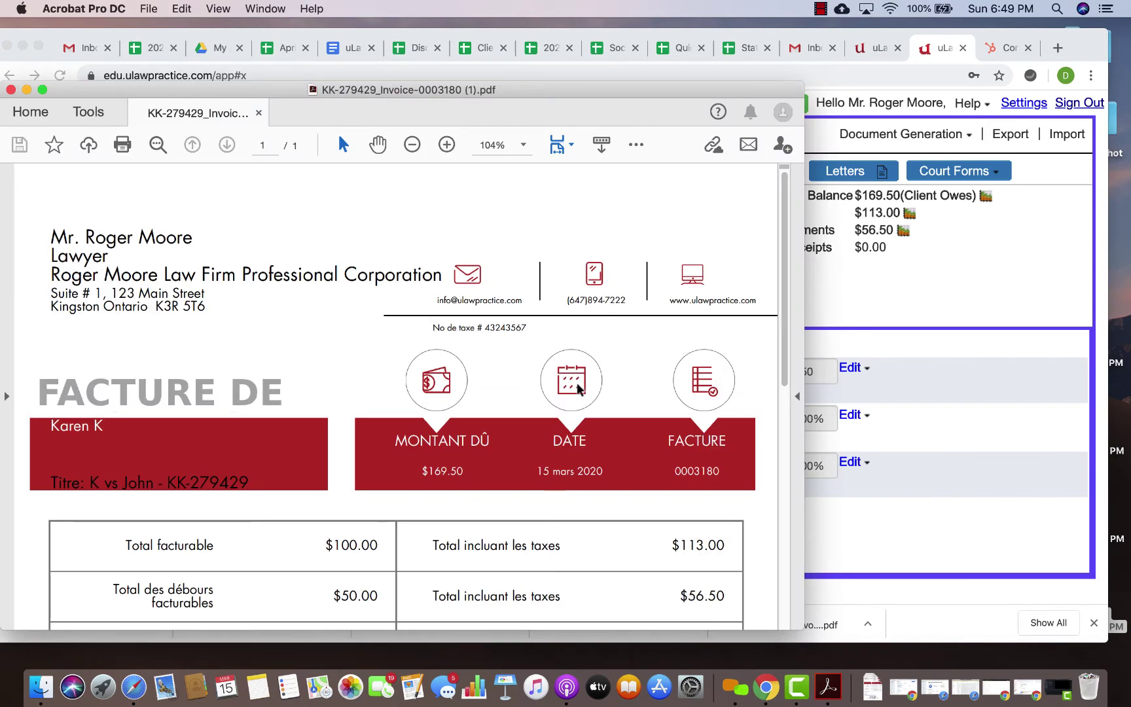
scroll(578, 385, "down", 10)
scroll(578, 384, "up", 4)
scroll(577, 384, "up", 5)
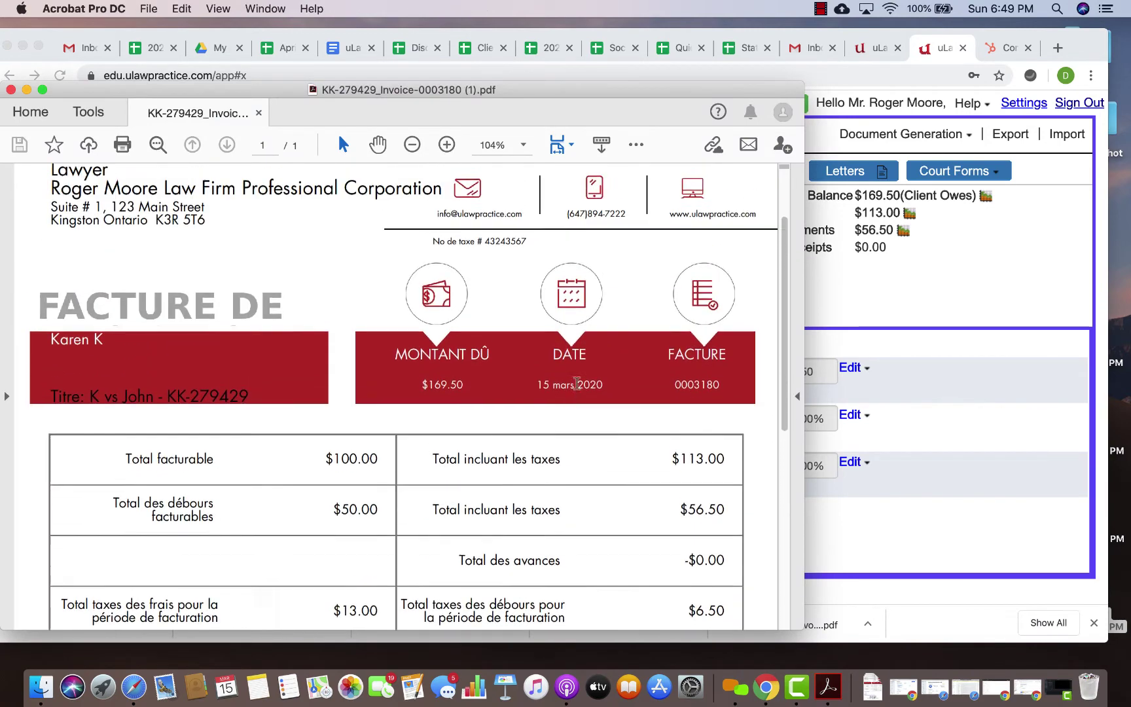
scroll(576, 384, "down", 4)
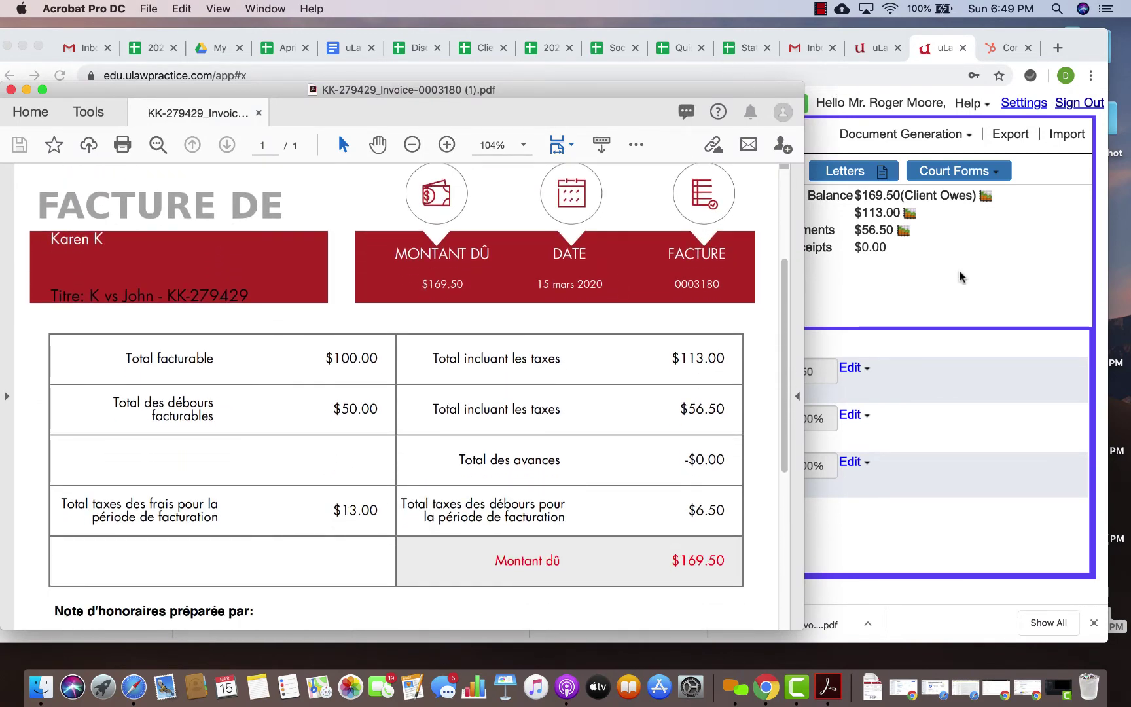
left_click(832, 88)
Step: Reprint invoice 0003180 in English with summary-only options turned off, then show recent downloads
left_click(591, 171)
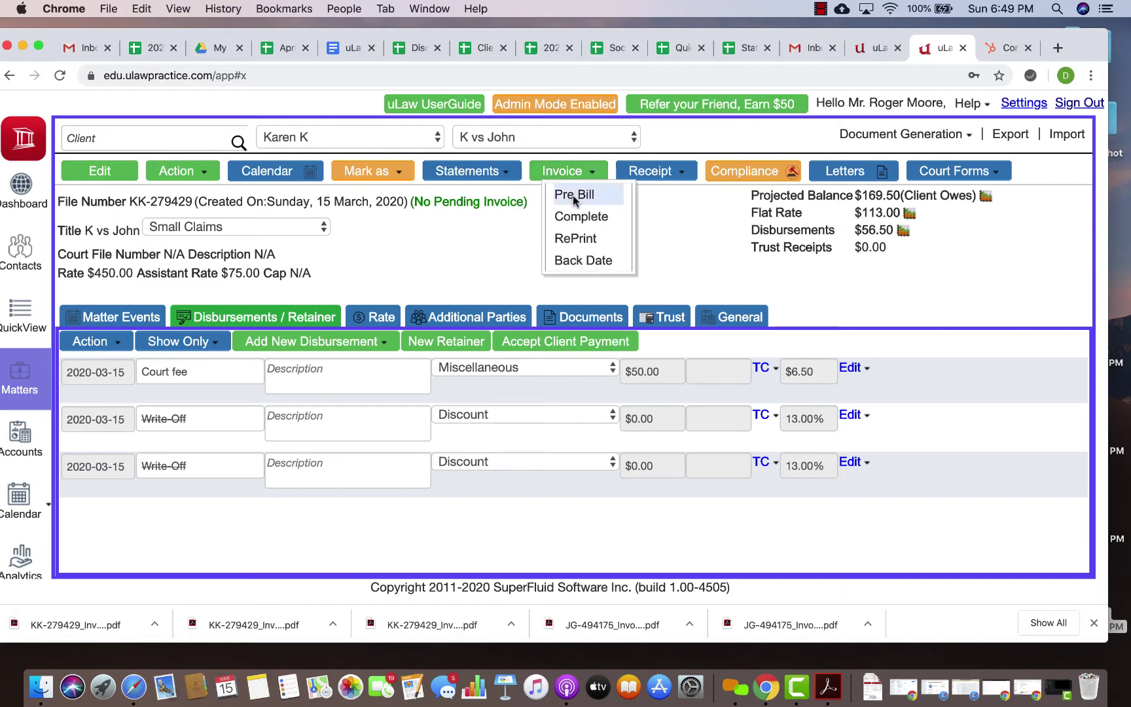
left_click(579, 238)
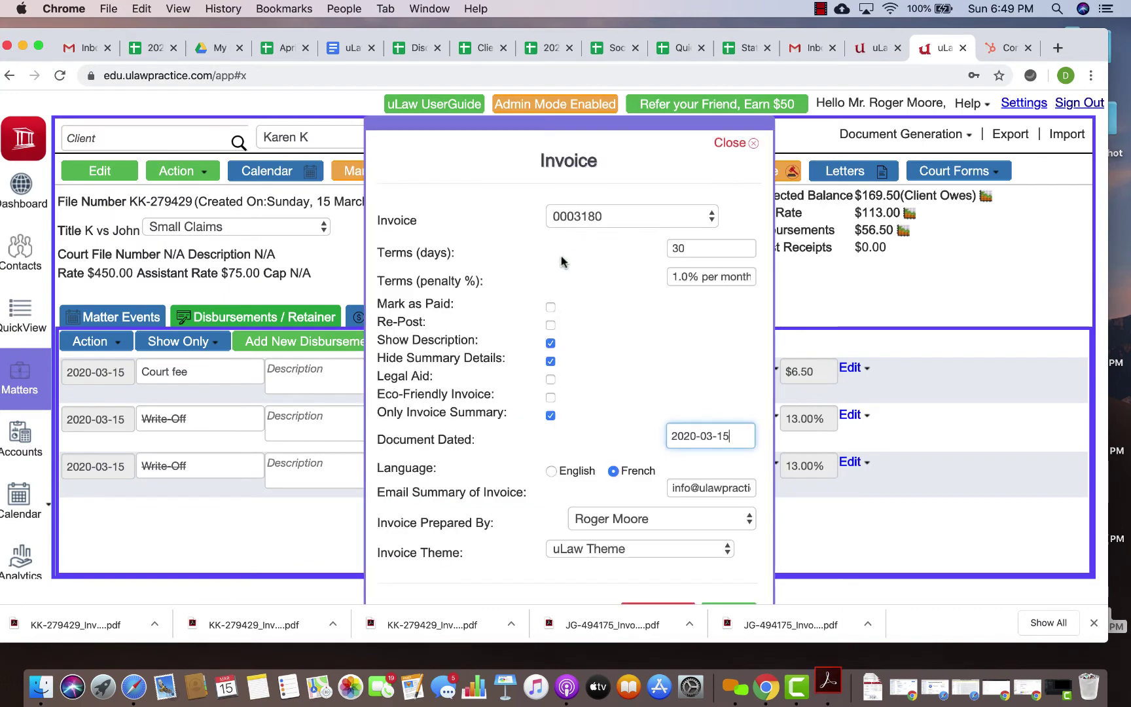
left_click(553, 471)
left_click(551, 415)
scroll(588, 419, "down", 2)
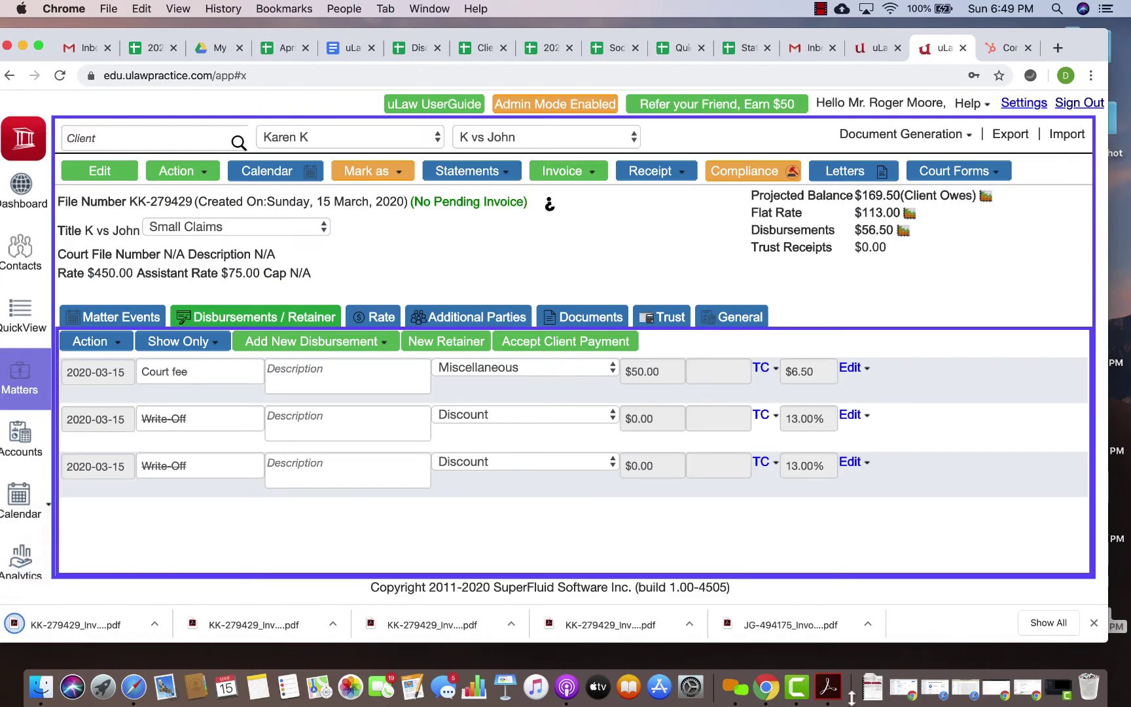
left_click(872, 686)
Step: Dismiss Acrobat's error and decline the feedback request for the newest invoice PDF
left_click(749, 216)
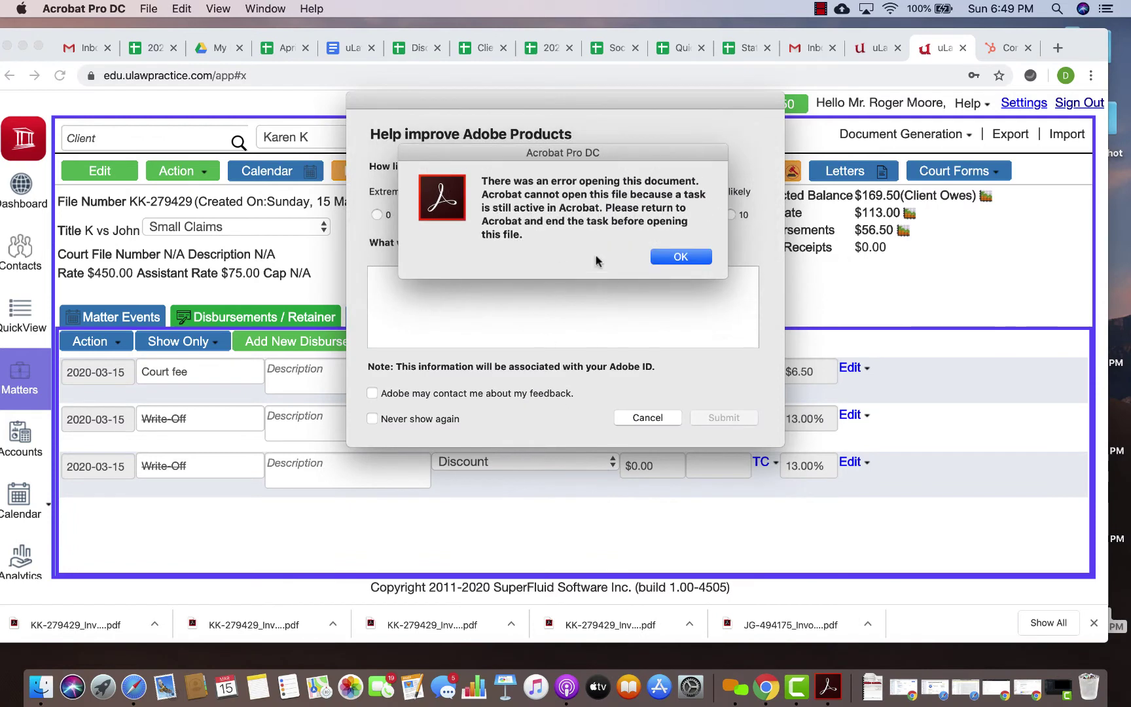
left_click(681, 257)
left_click(647, 417)
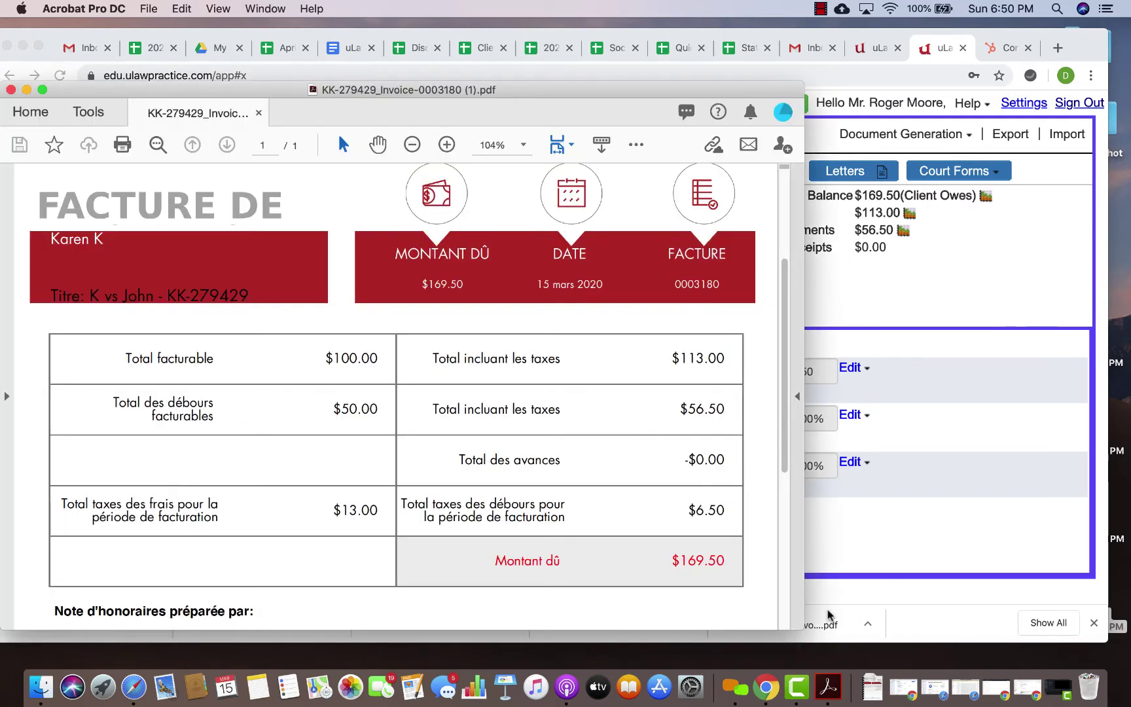
scroll(591, 401, "down", 5)
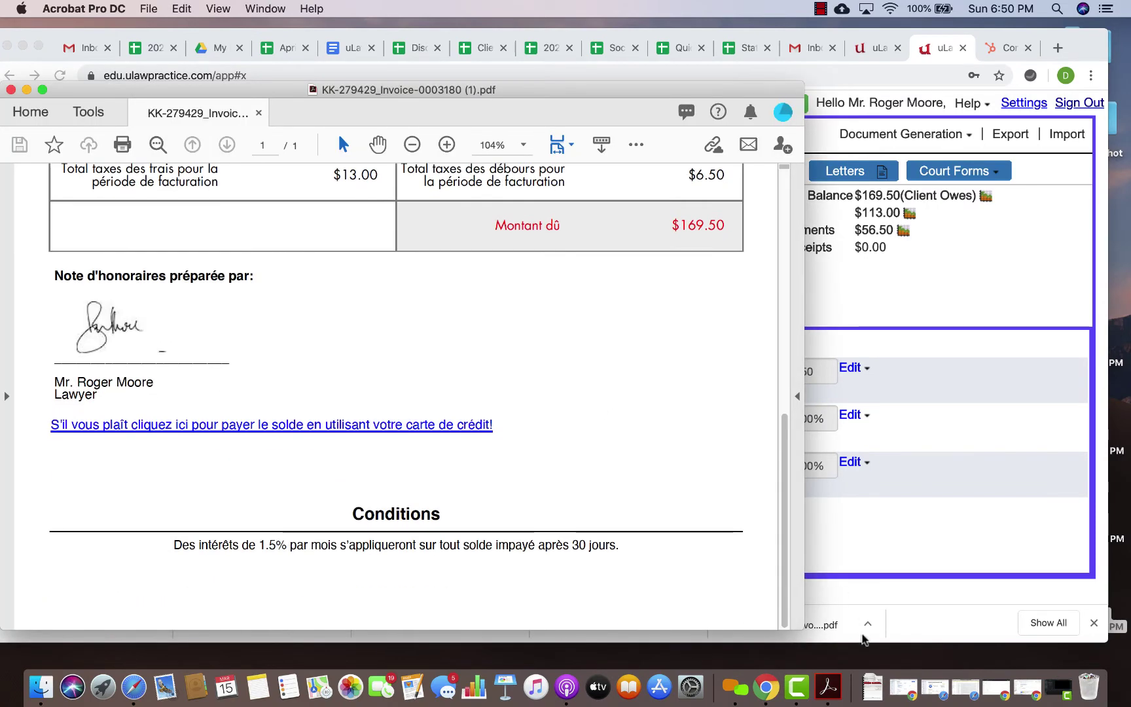
Step: Open the English invoice PDF from Downloads and scroll through its three pages
left_click(877, 693)
left_click(873, 621)
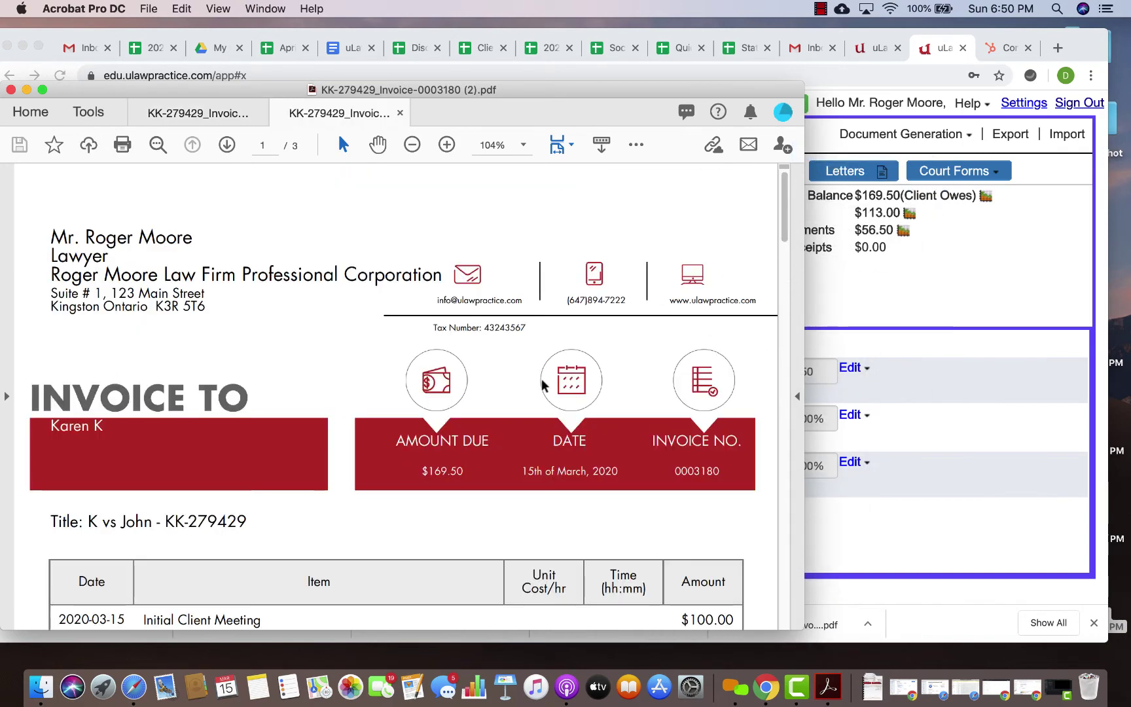
scroll(492, 377, "down", 10)
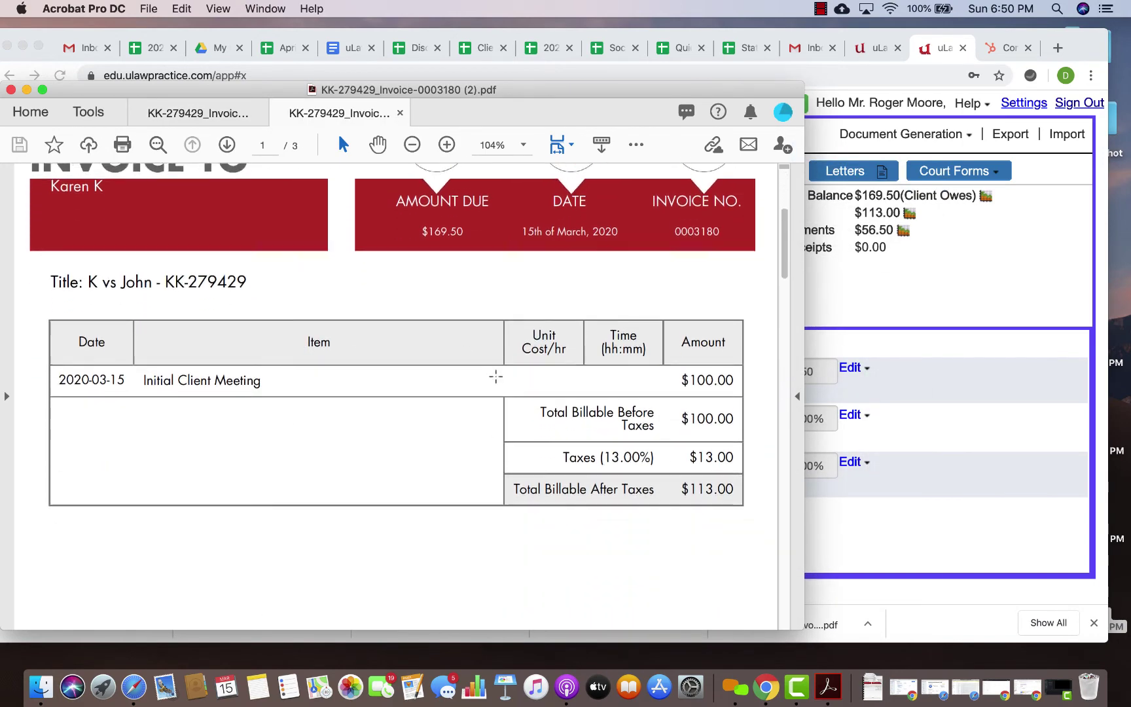
scroll(495, 376, "down", 15)
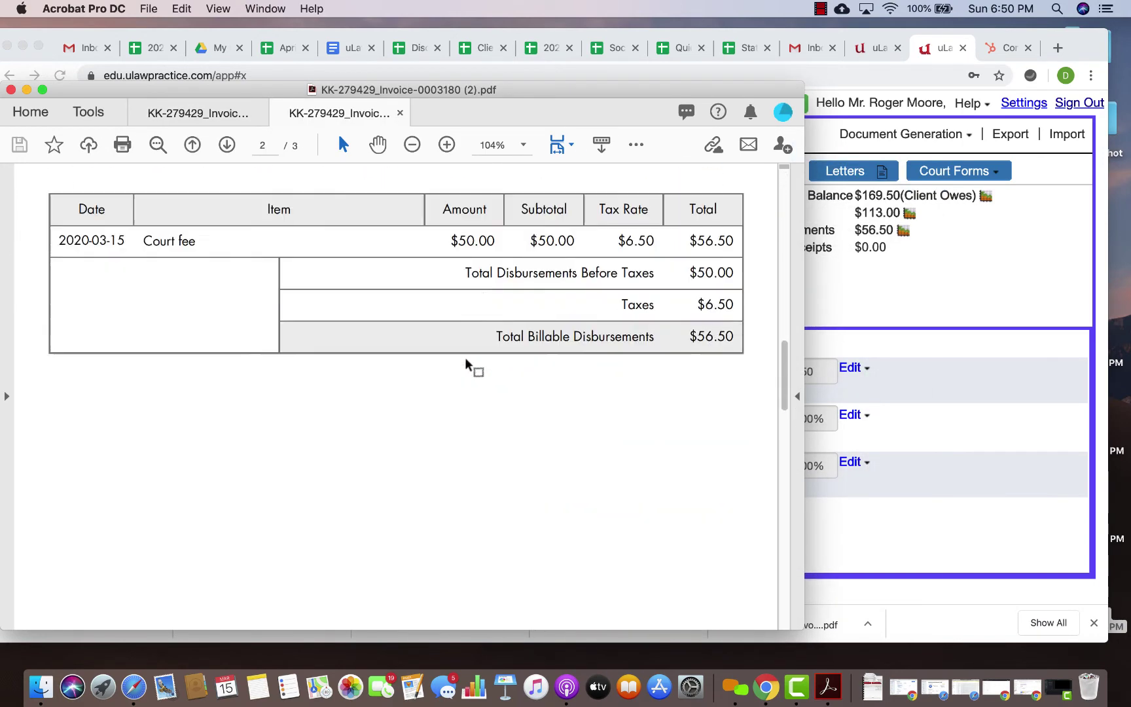
scroll(466, 359, "down", 8)
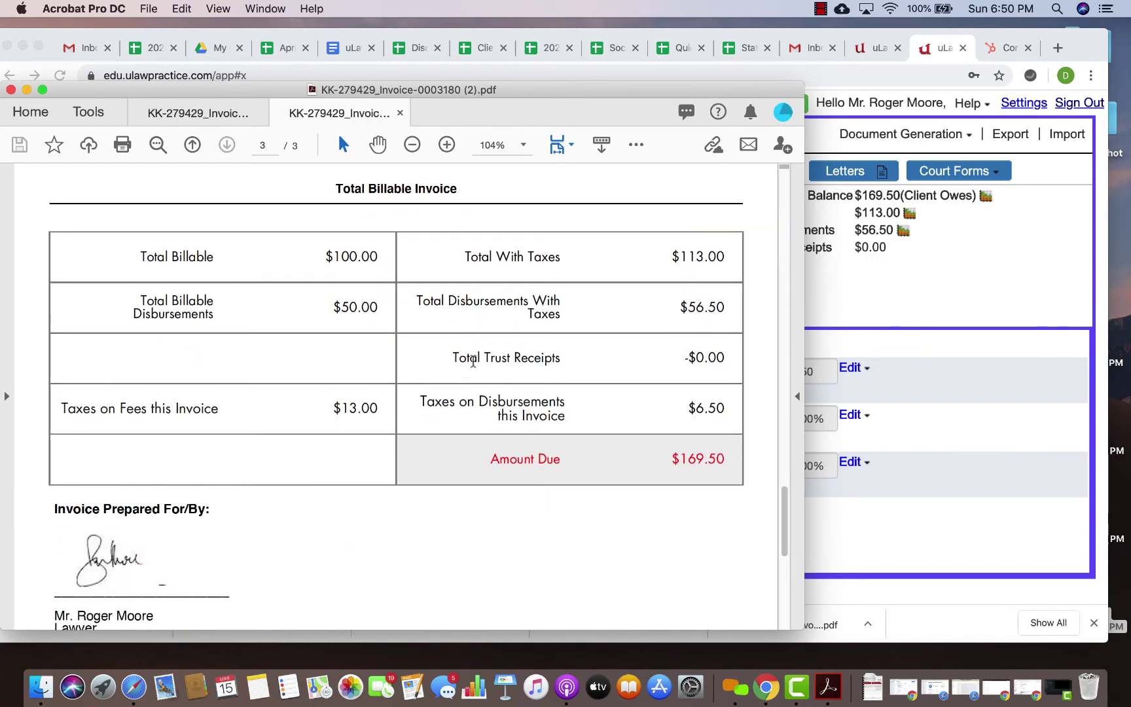
scroll(465, 368, "up", 20)
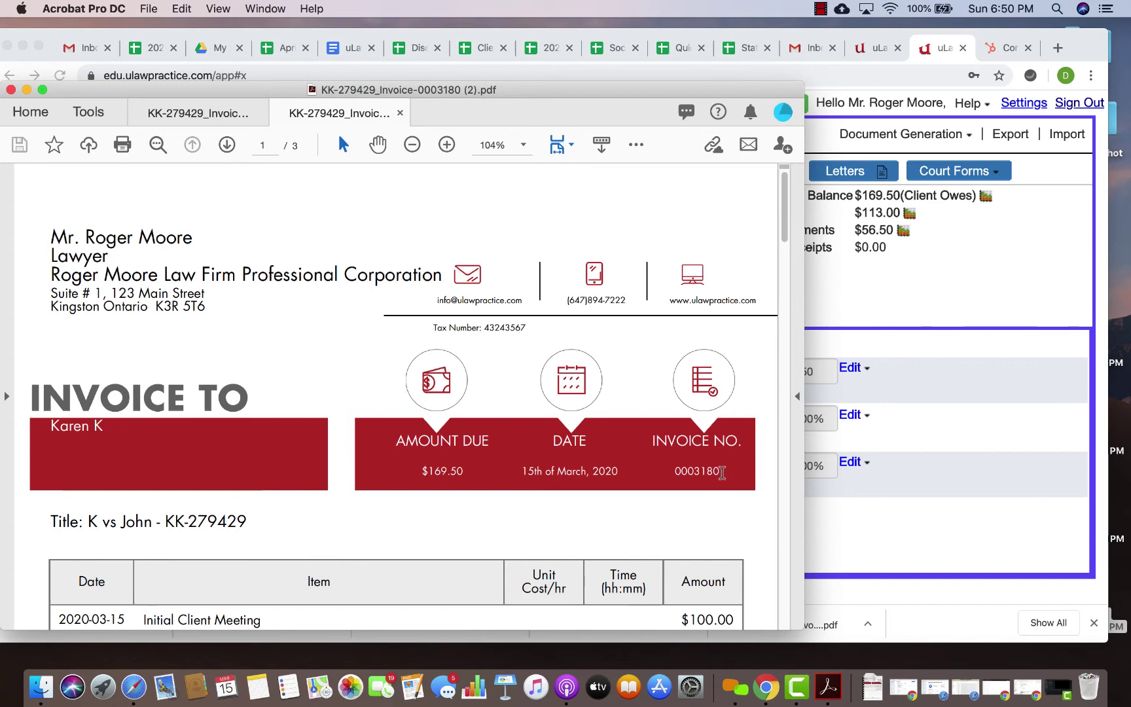
Step: Start adding a discount to the legal fee line of invoice 3180
left_click(830, 318)
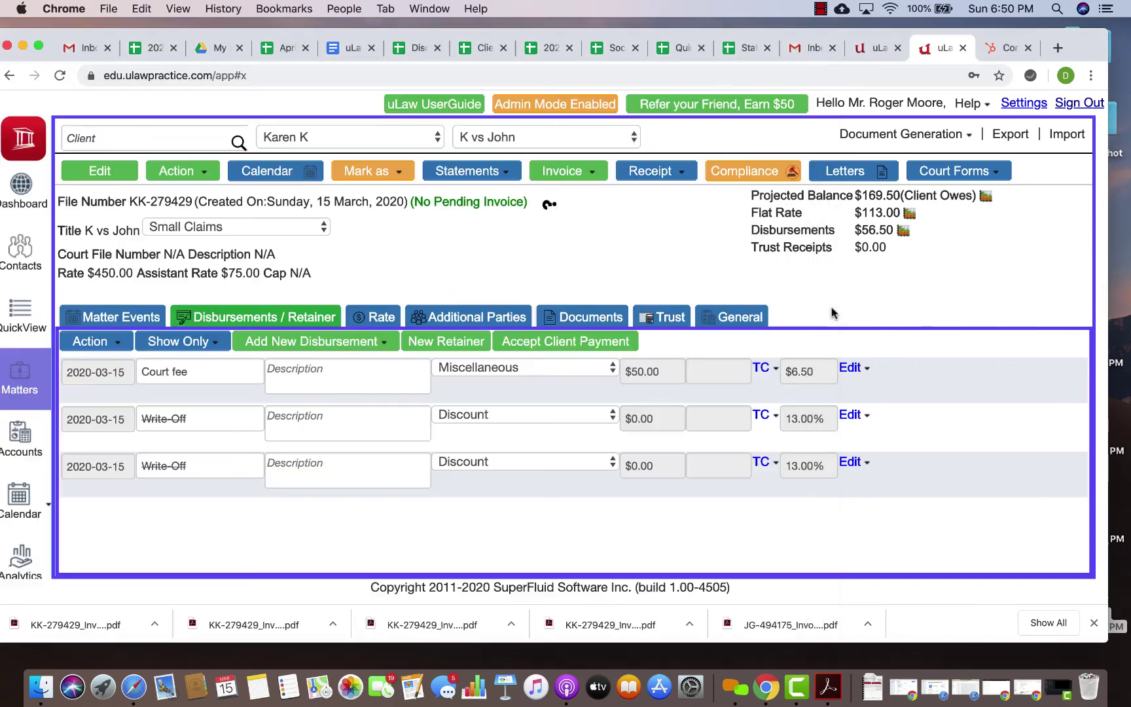
left_click(178, 170)
scroll(237, 495, "down", 3)
scroll(237, 495, "down", 3)
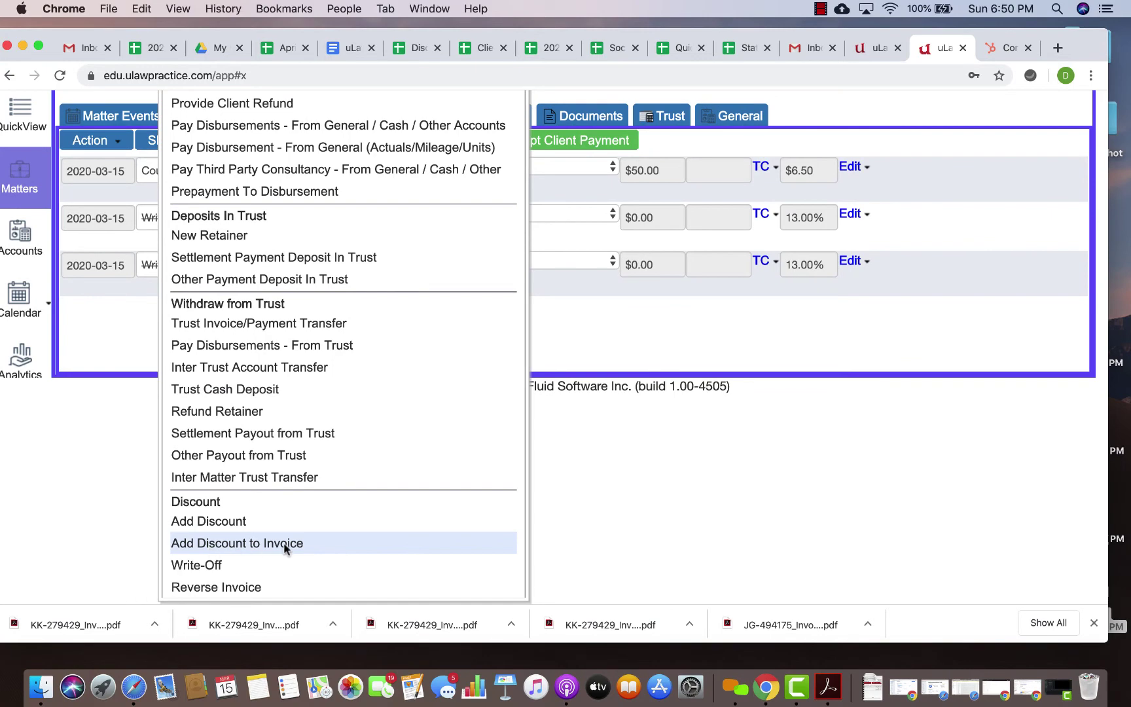
left_click(286, 543)
left_click(623, 291)
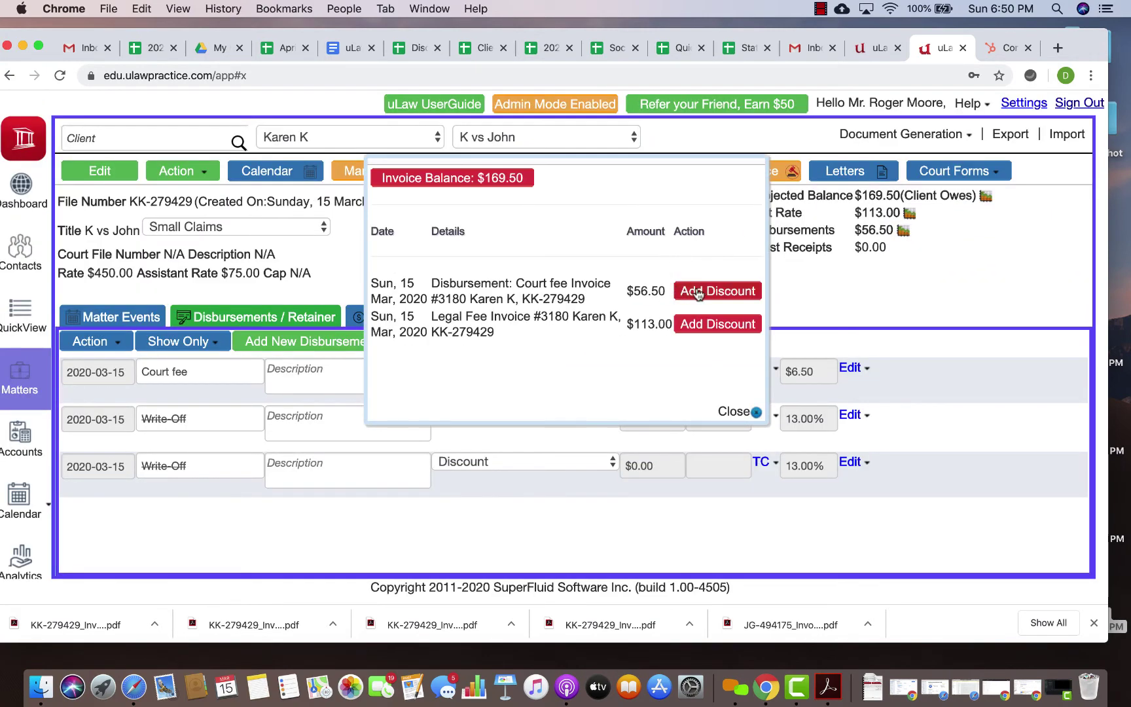
left_click(700, 327)
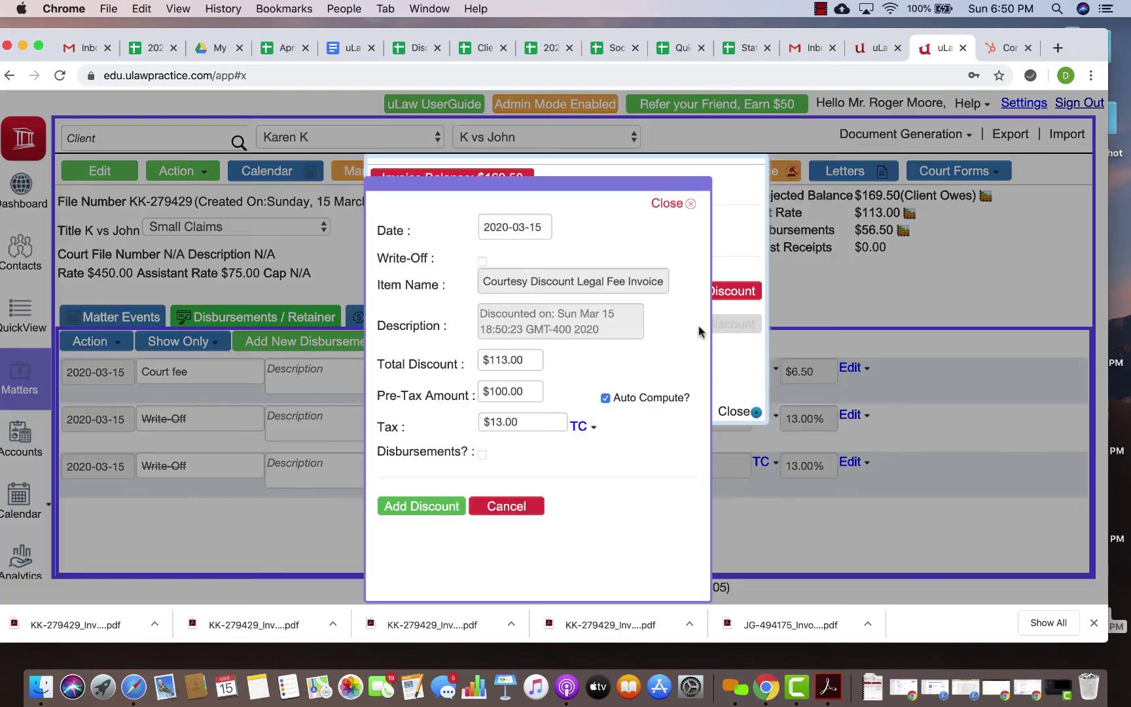
Step: Set the discount to $50 pre-tax and $56.50 total, then submit it
double_click(504, 356)
double_click(502, 391)
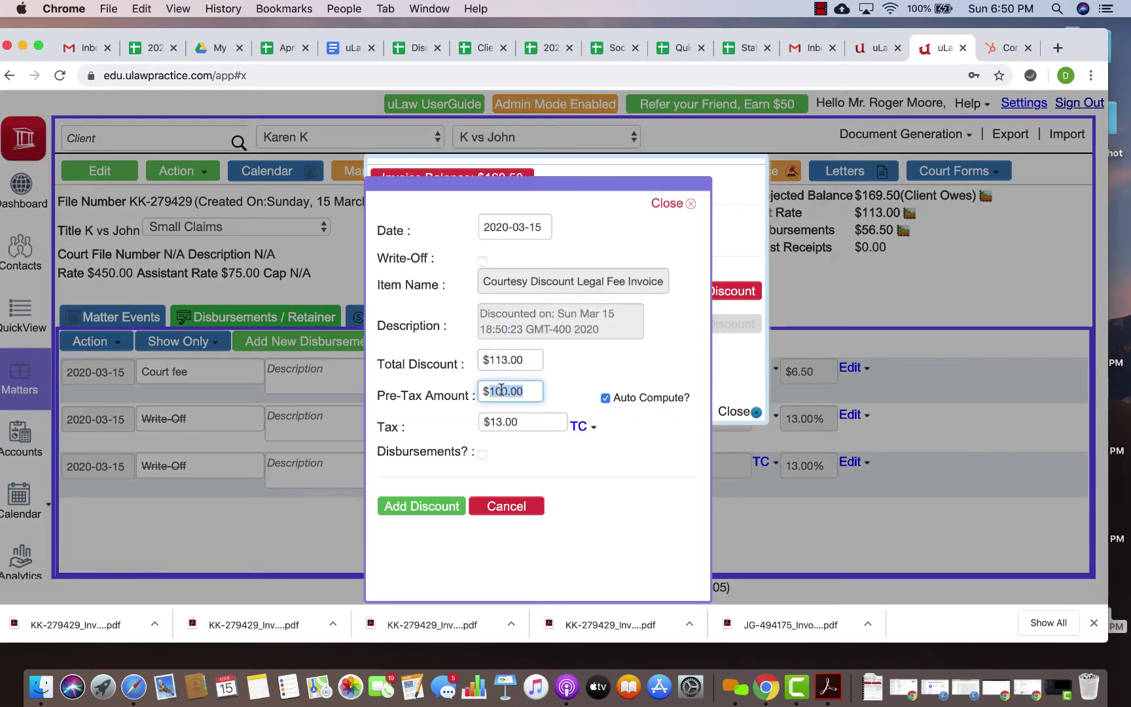
type("50")
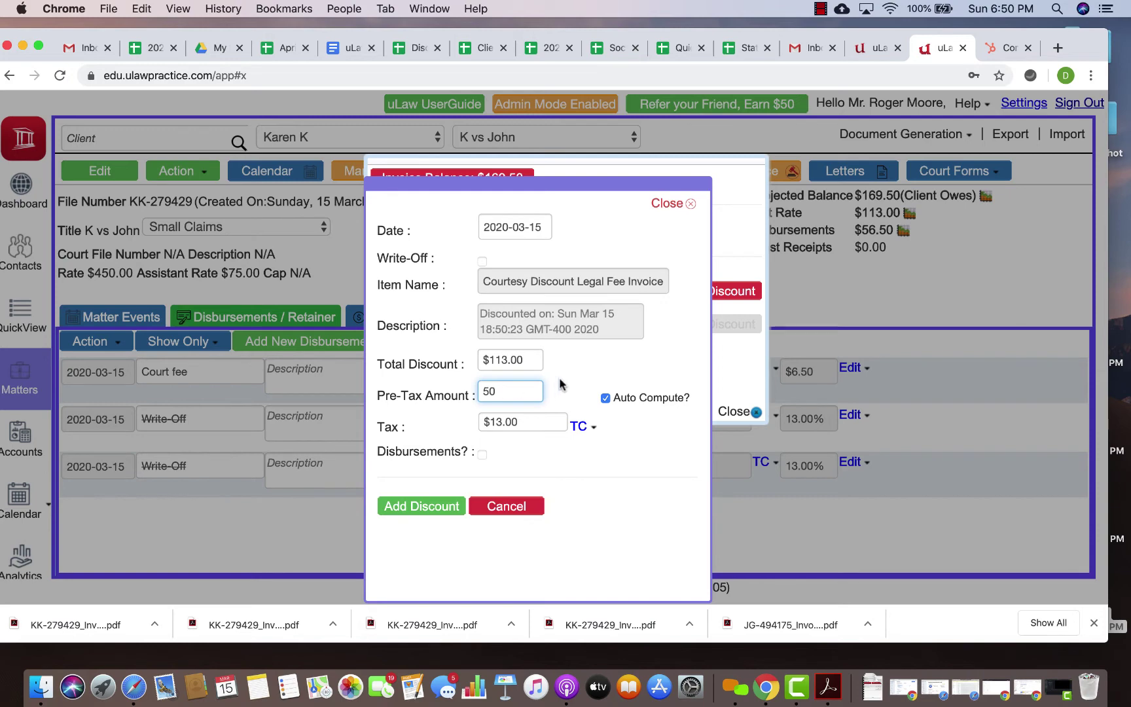
left_click(560, 384)
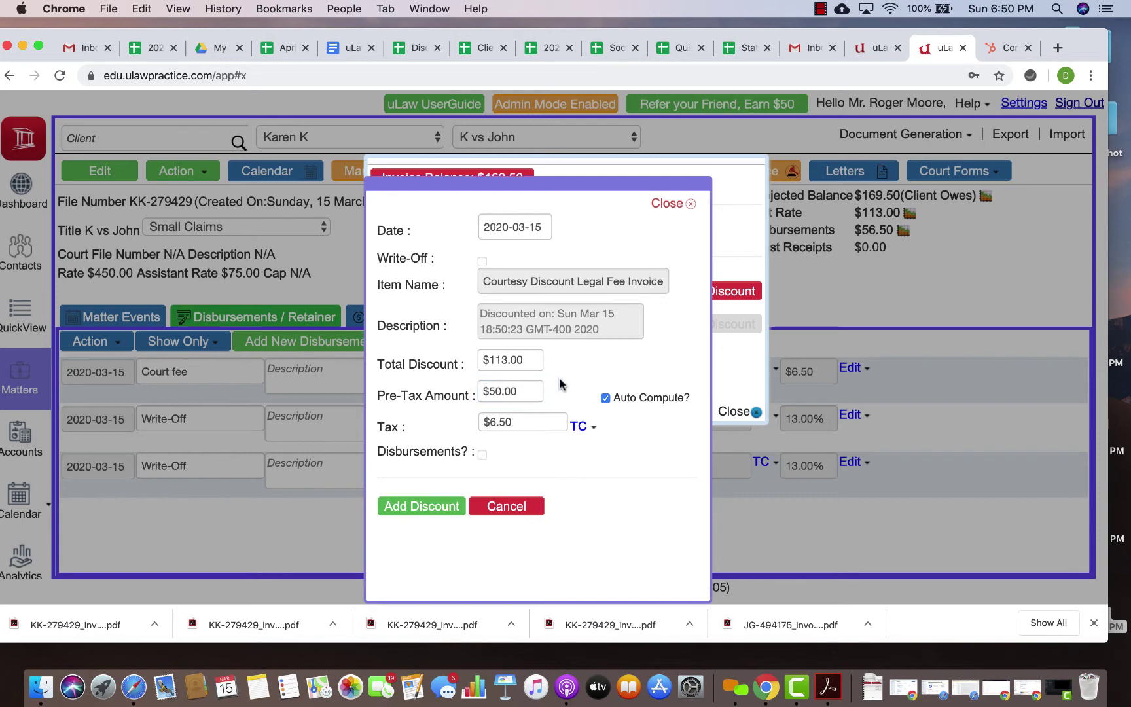
double_click(510, 361)
type("56")
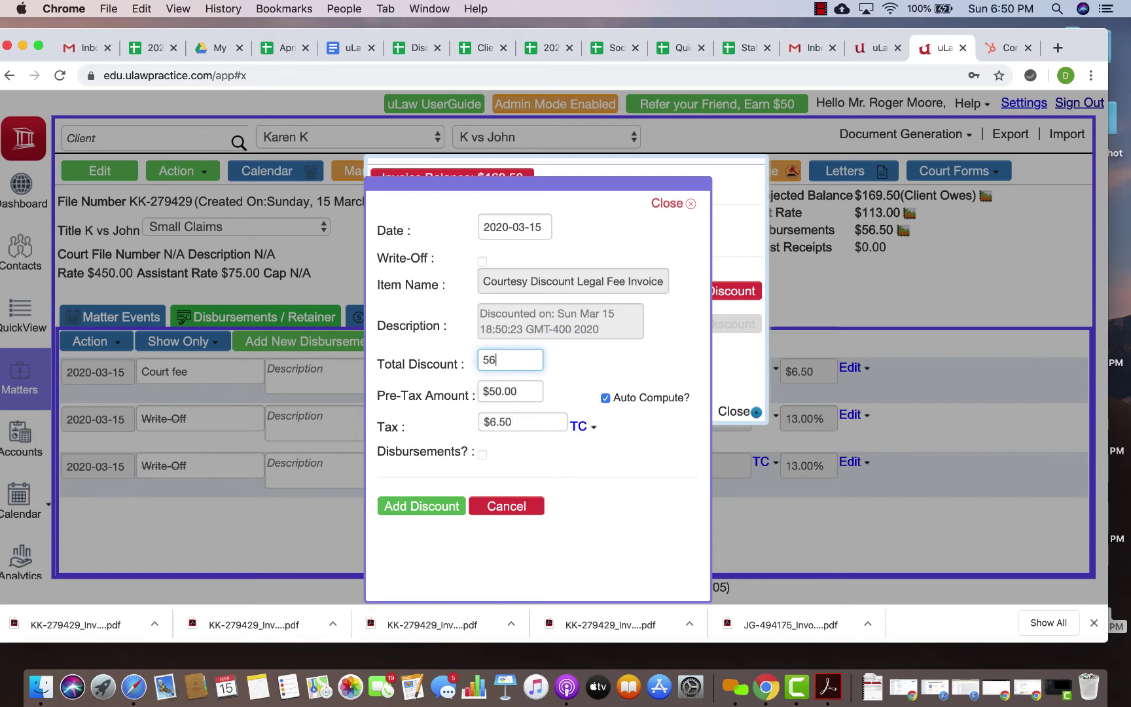
type(".5")
left_click(558, 368)
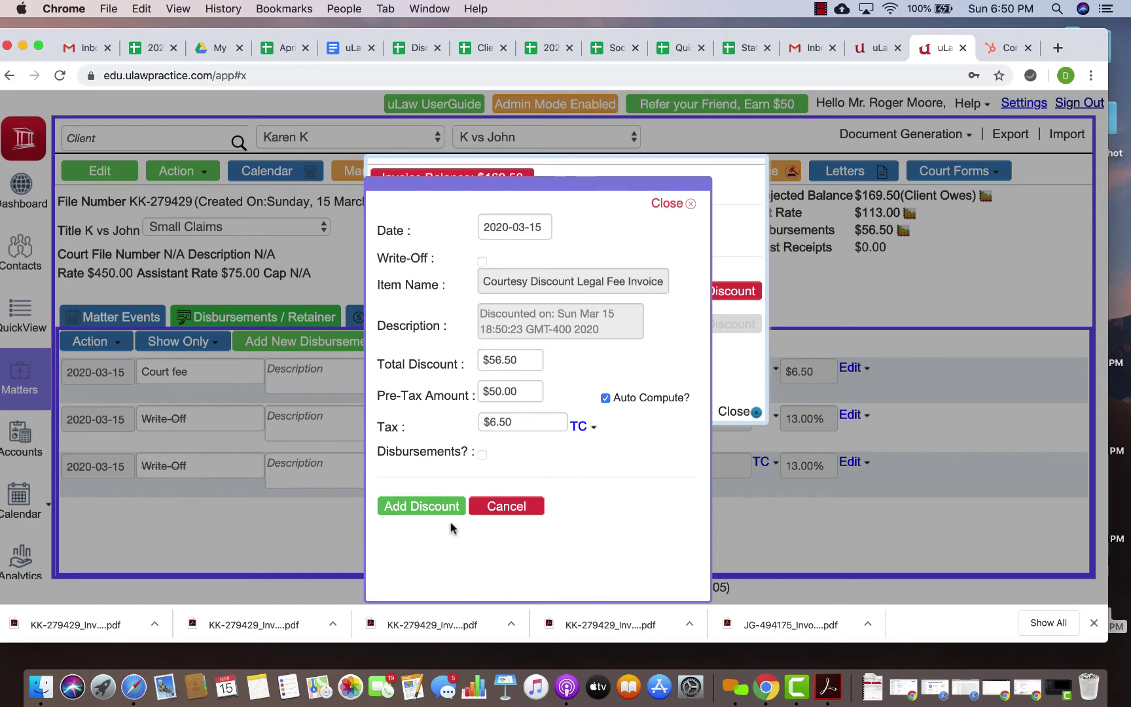
left_click(429, 505)
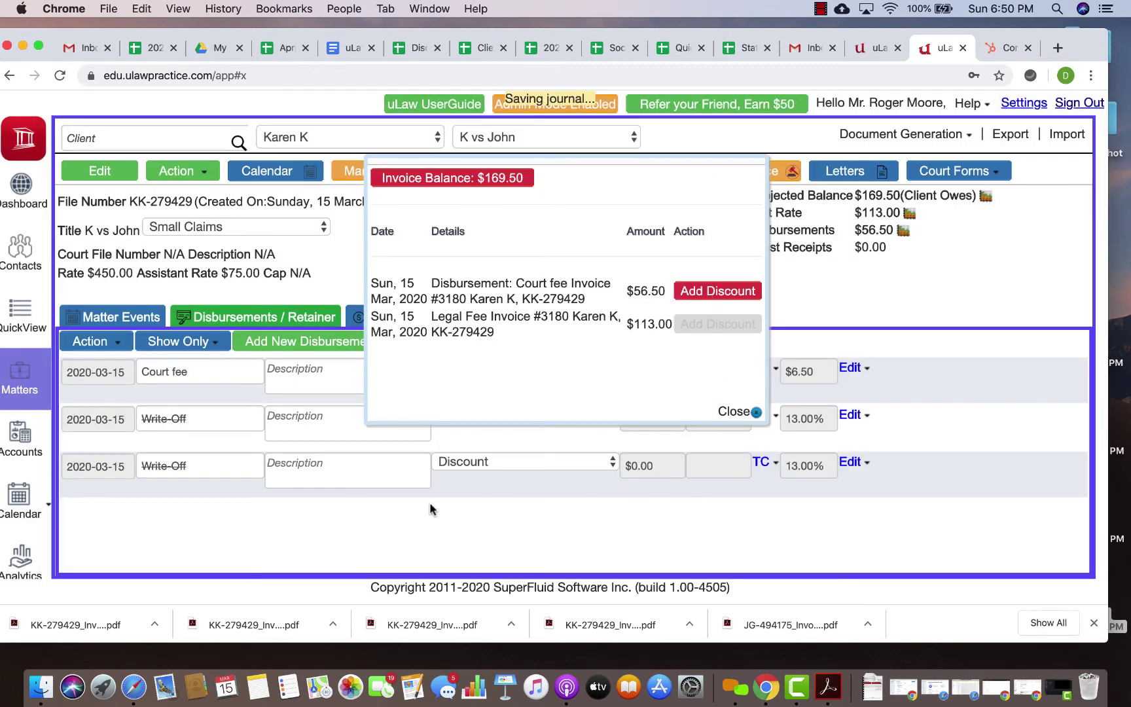
Step: Close the Invoice Balance popup and reprint invoice 0003180 with English selected
left_click(734, 411)
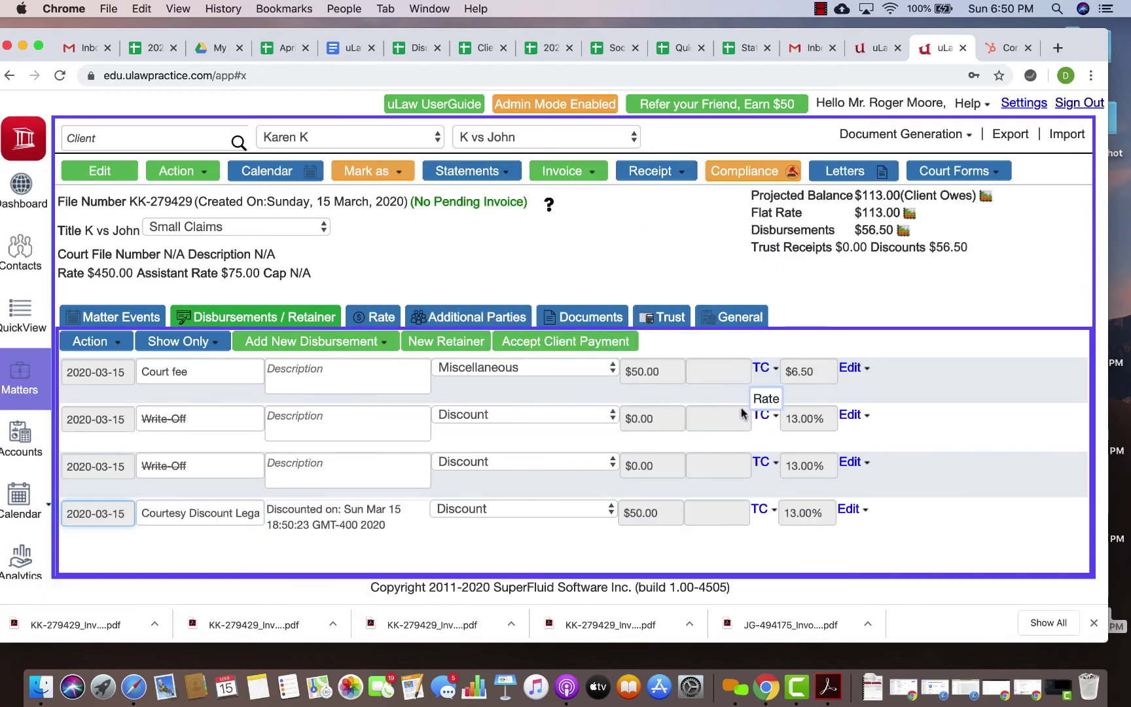
left_click(563, 172)
left_click(579, 252)
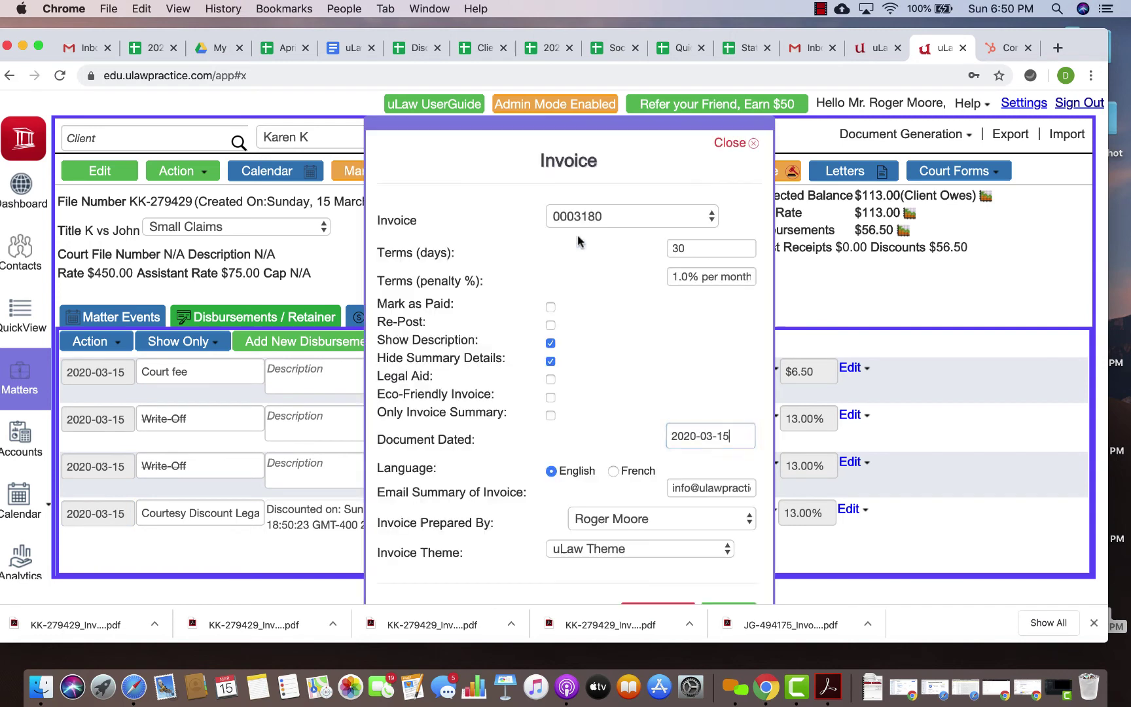
scroll(719, 552, "down", 3)
left_click(551, 397)
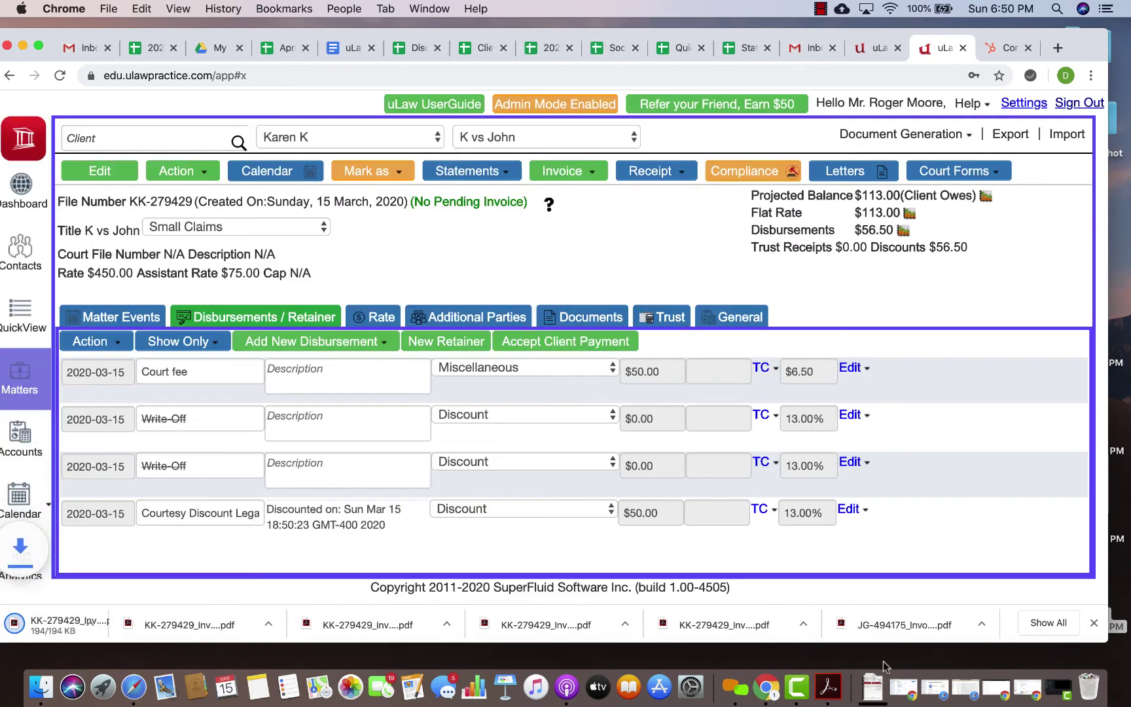
Step: Review the four-page reprinted invoice showing the $56.50 courtesy discount and $113.00 due, then close it
left_click(871, 687)
left_click(876, 628)
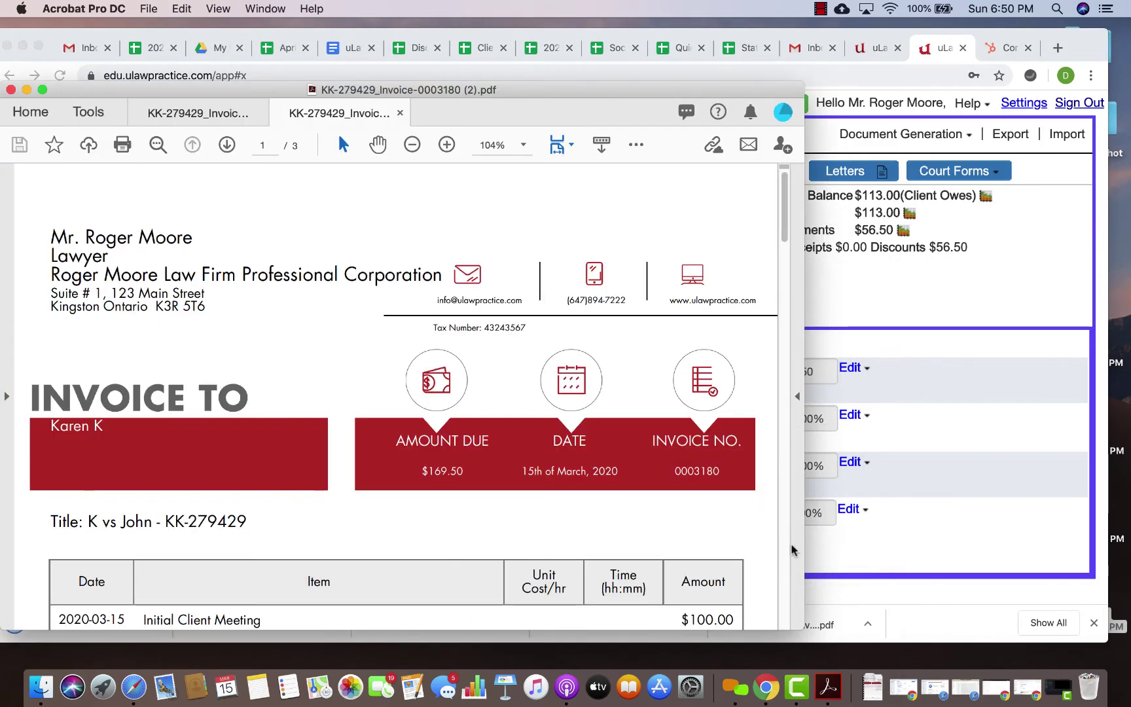
scroll(708, 473, "down", 10)
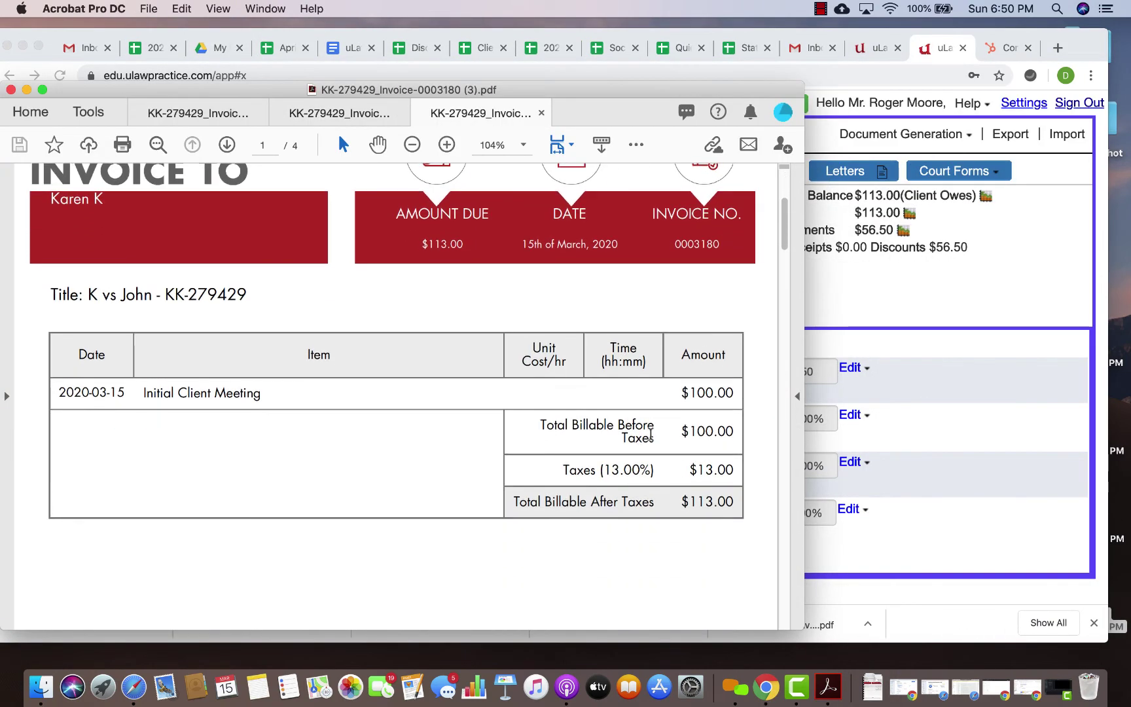
scroll(545, 429, "down", 10)
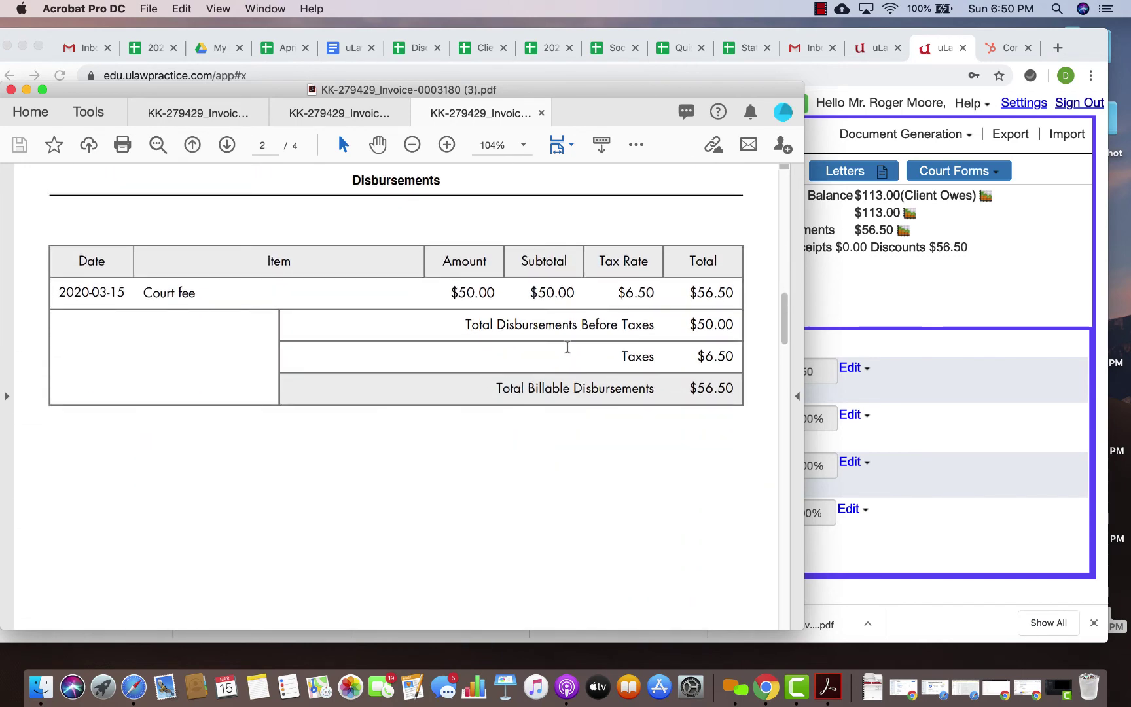
scroll(582, 356, "down", 10)
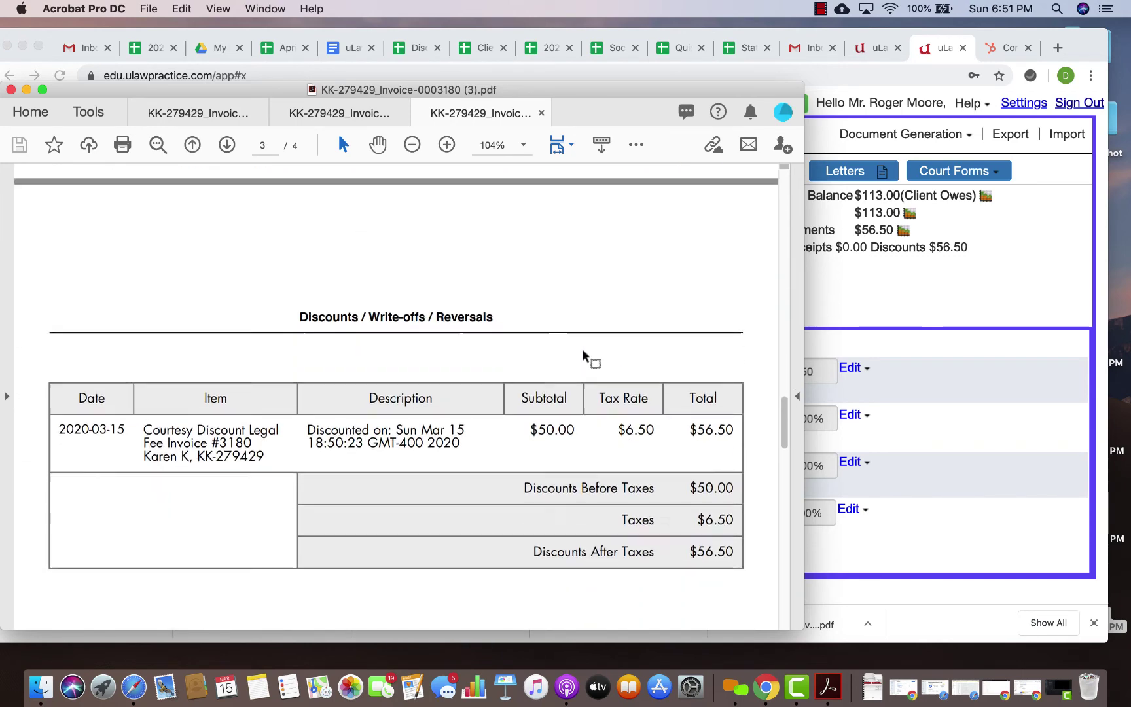
scroll(678, 402, "down", 10)
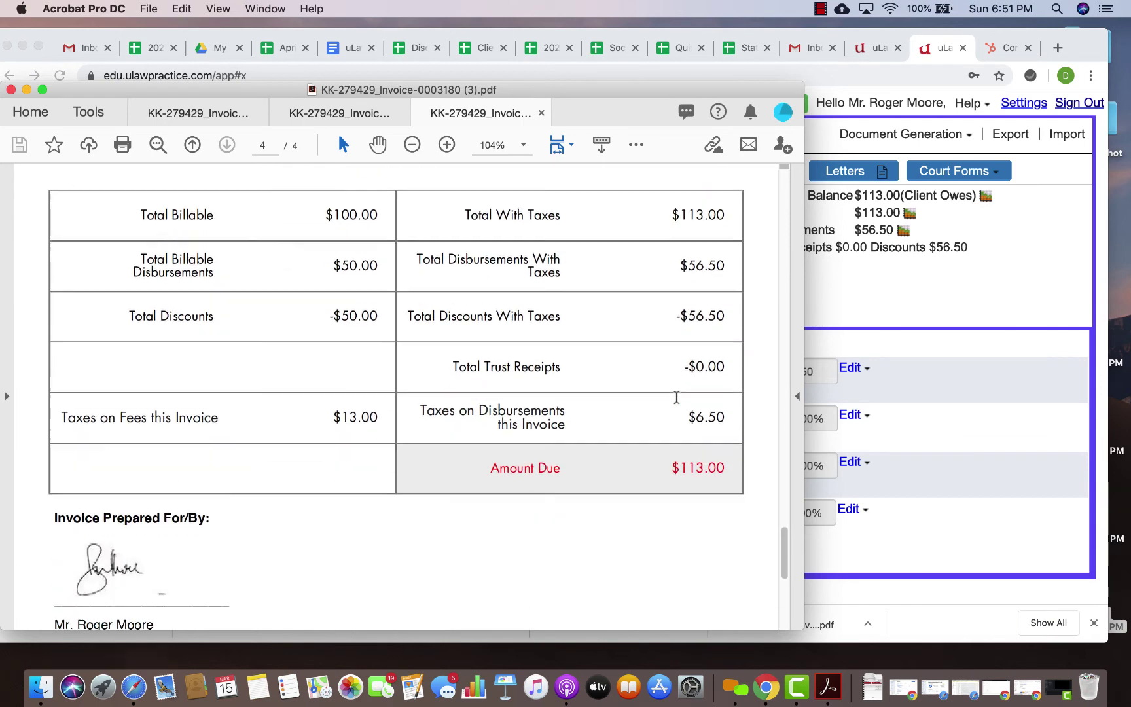
scroll(557, 287, "up", 2)
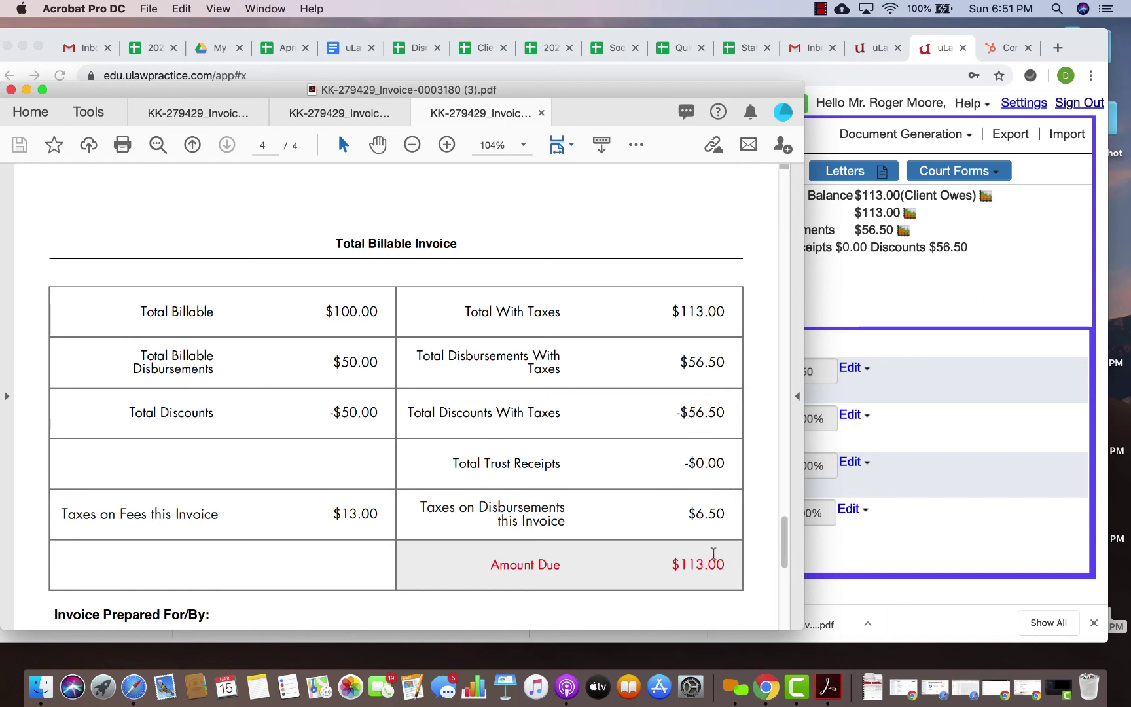
scroll(683, 566, "down", 2)
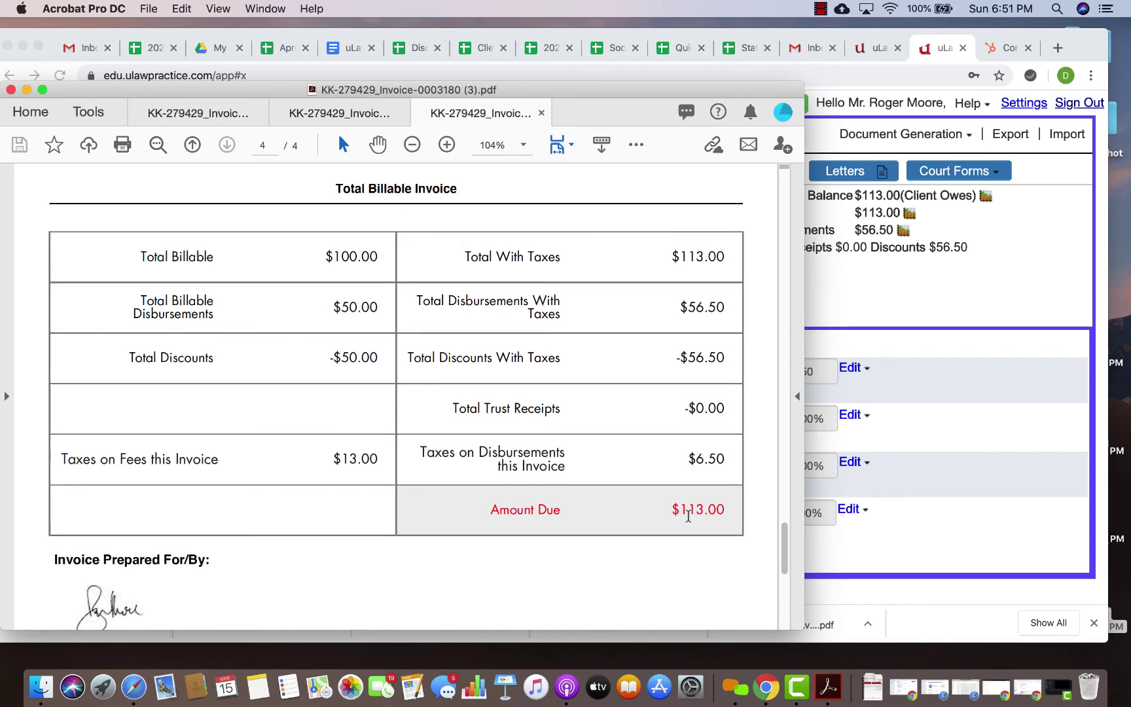
scroll(688, 517, "up", 5)
scroll(691, 522, "up", 5)
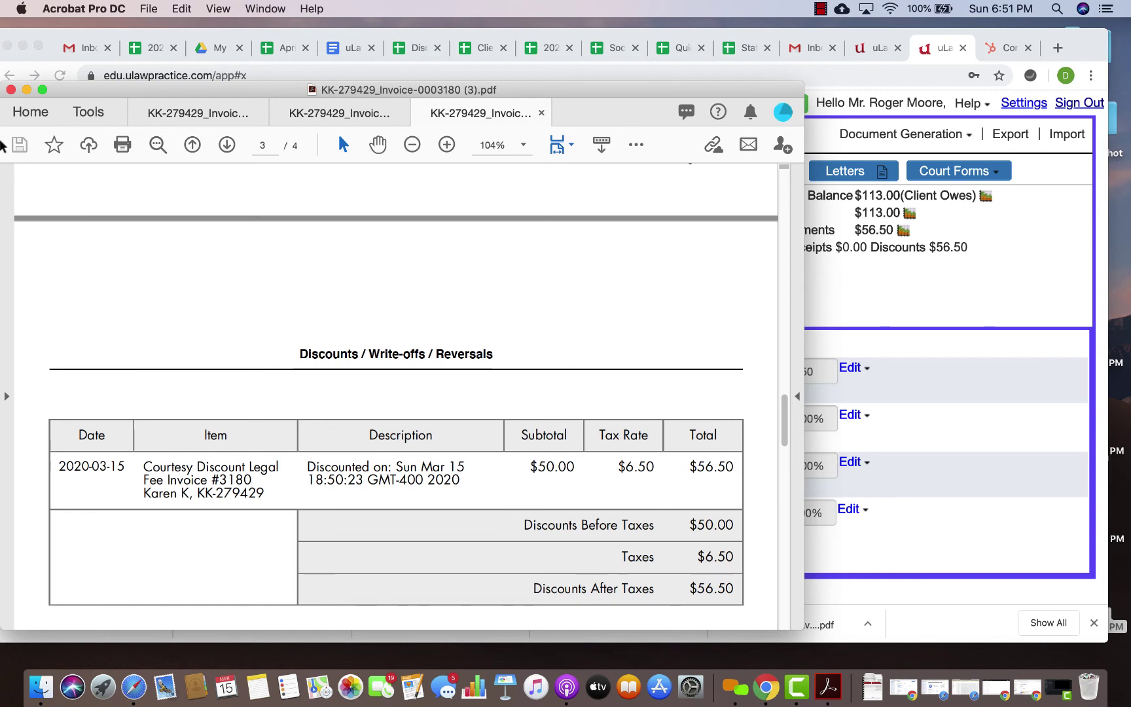
left_click(9, 89)
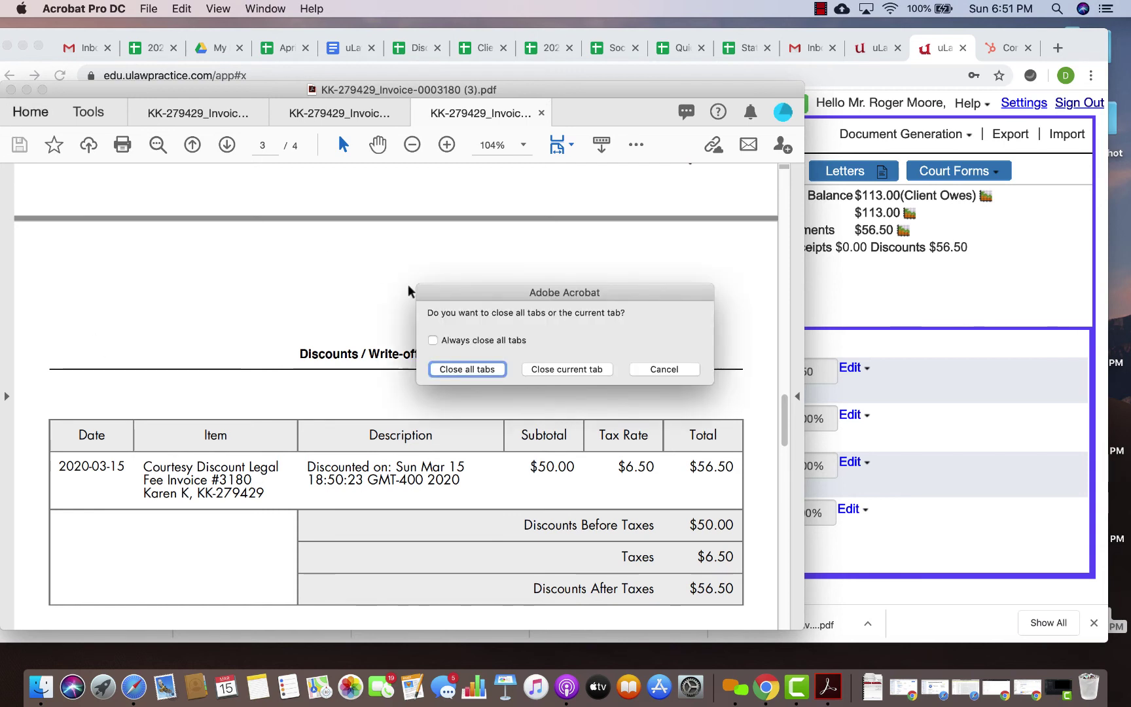
left_click(469, 368)
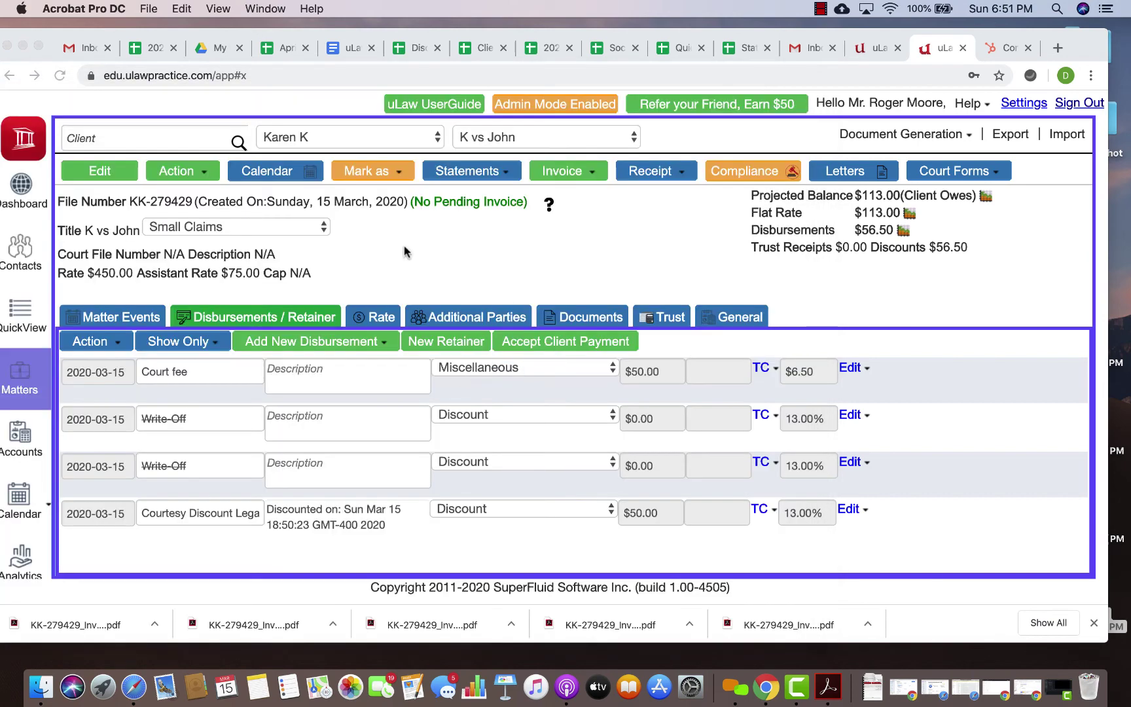
left_click(203, 171)
scroll(220, 497, "down", 5)
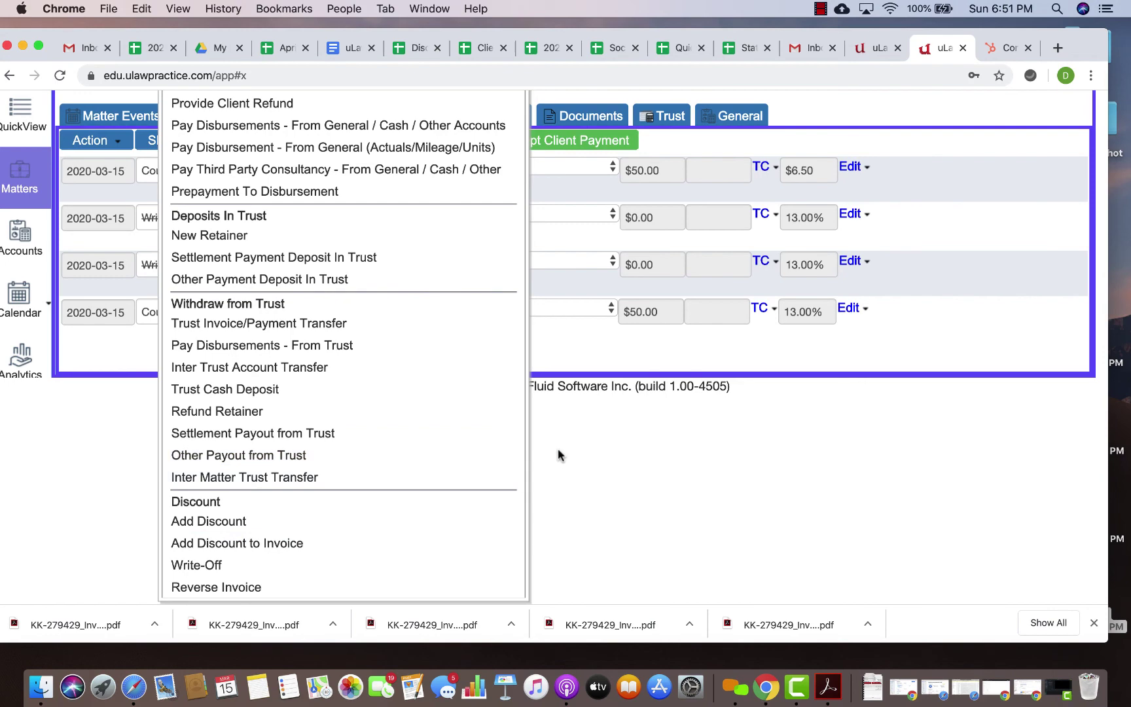
left_click_drag(229, 528, 646, 504)
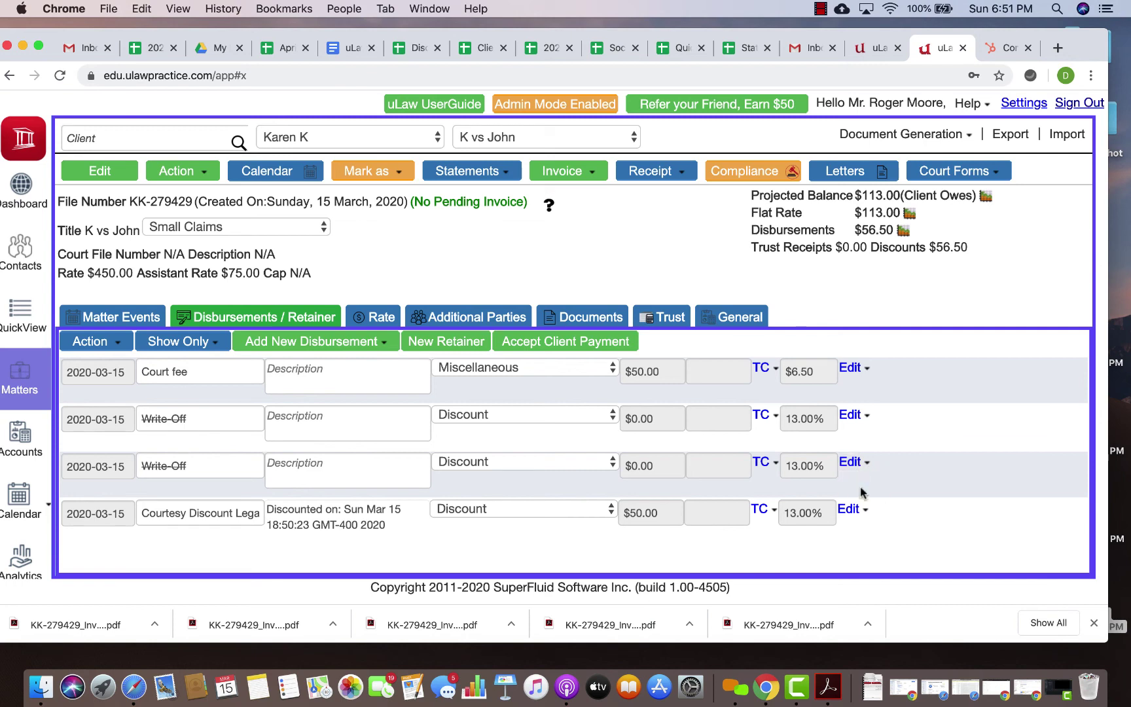
Step: Unlock the Write-Off entry and save it at $50.00 pre-tax with the HST tax code
left_click(850, 462)
left_click(426, 475)
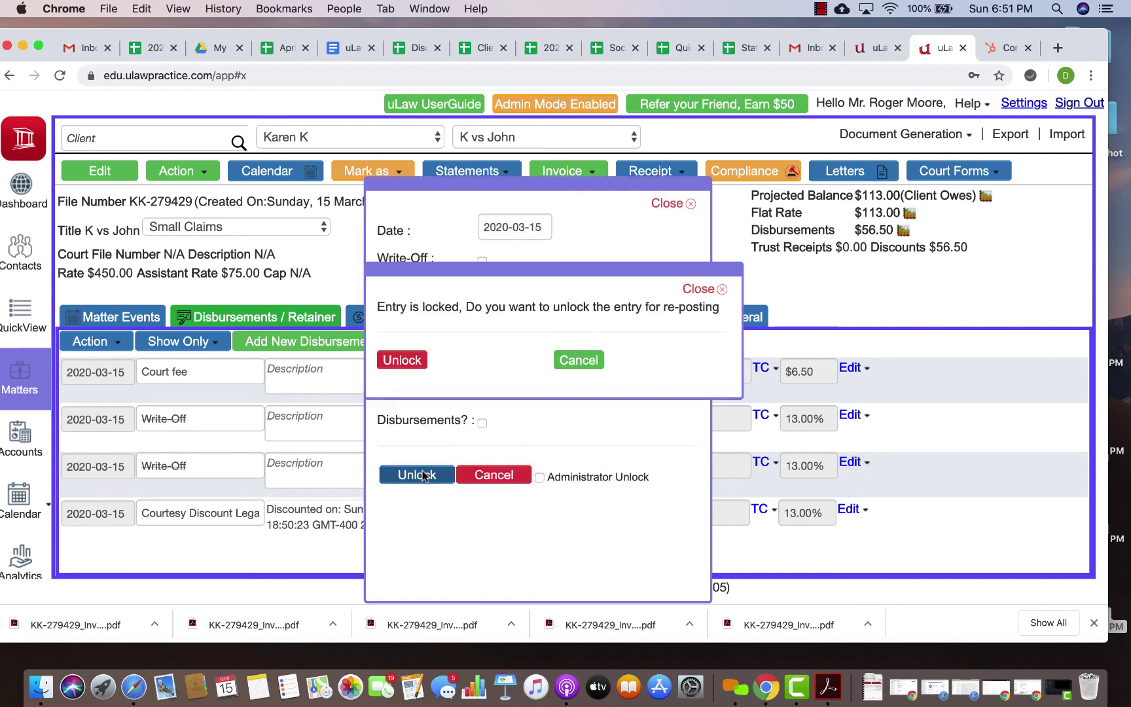
left_click(402, 360)
double_click(494, 360)
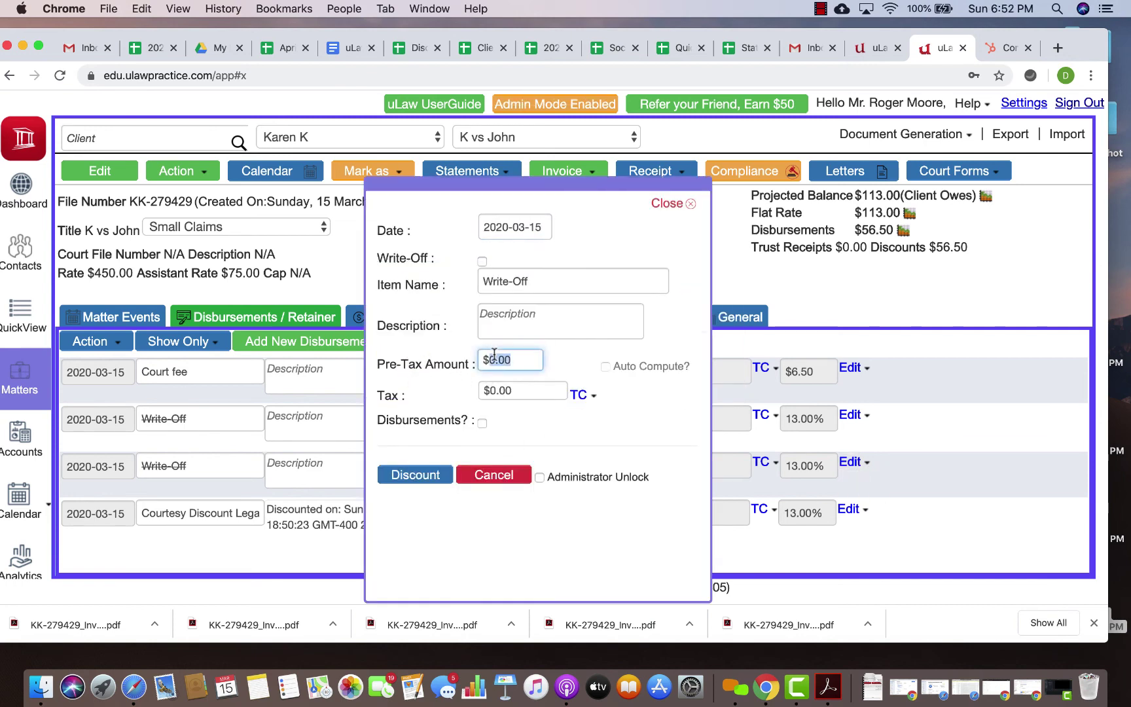
type("50")
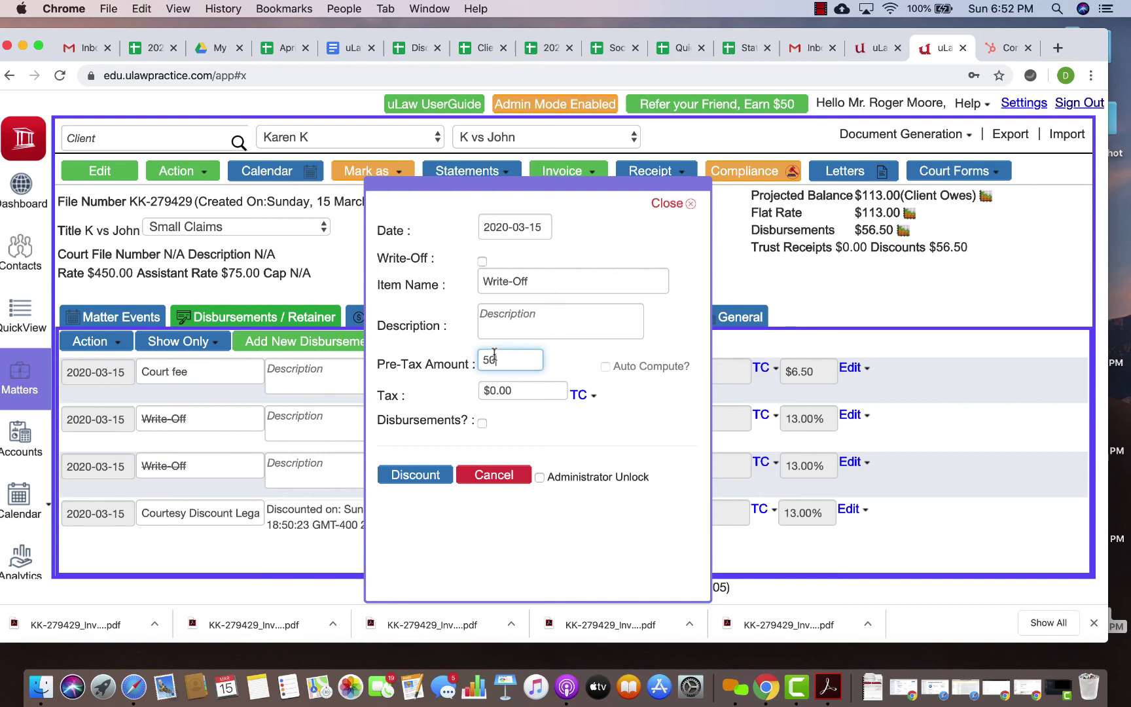
left_click(584, 369)
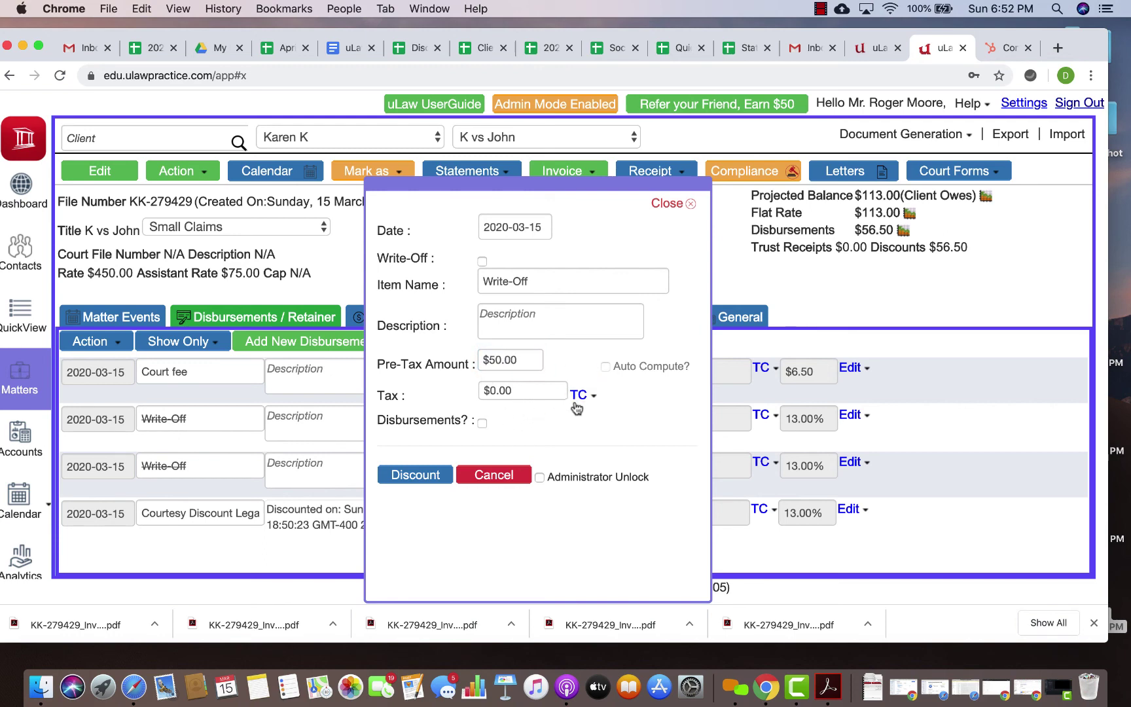
left_click(579, 396)
left_click(587, 456)
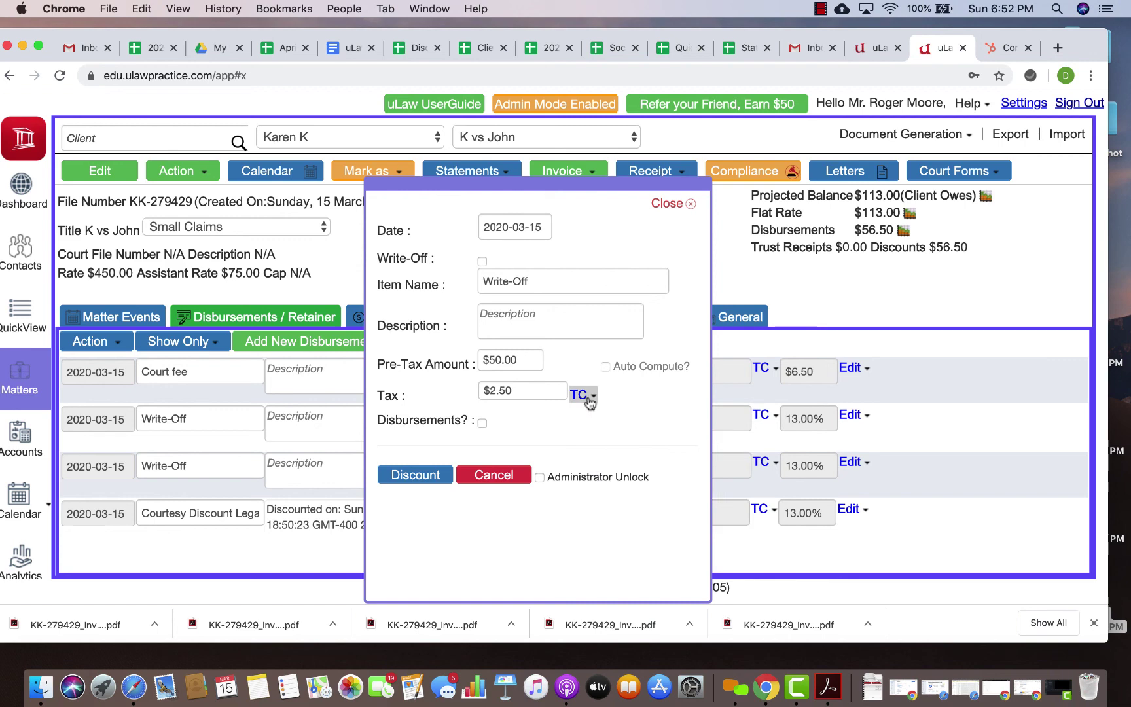
left_click(579, 395)
left_click(595, 433)
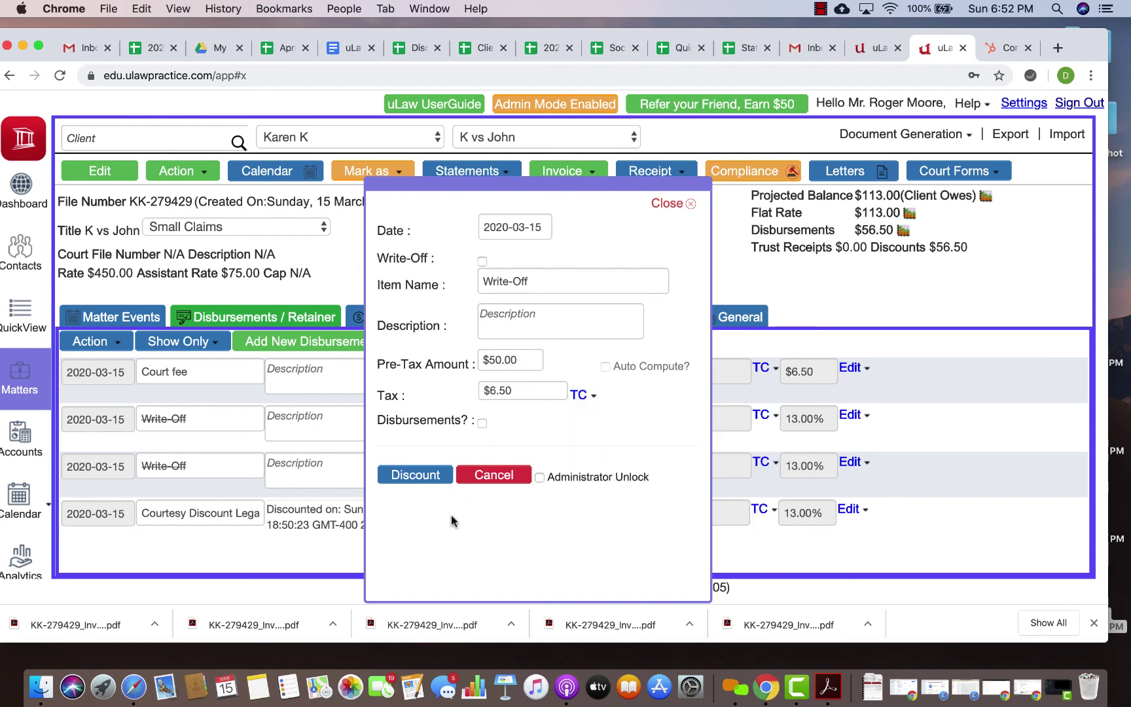
left_click(423, 478)
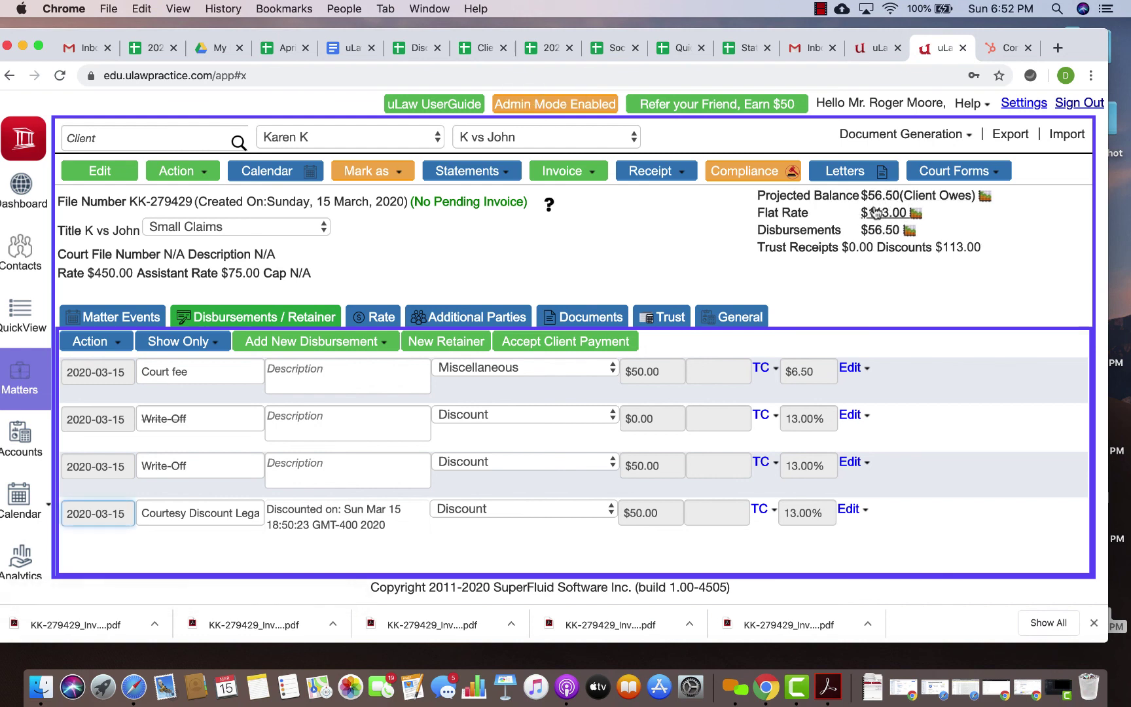
Step: Show the General account report and scroll down to its statement table
left_click(728, 317)
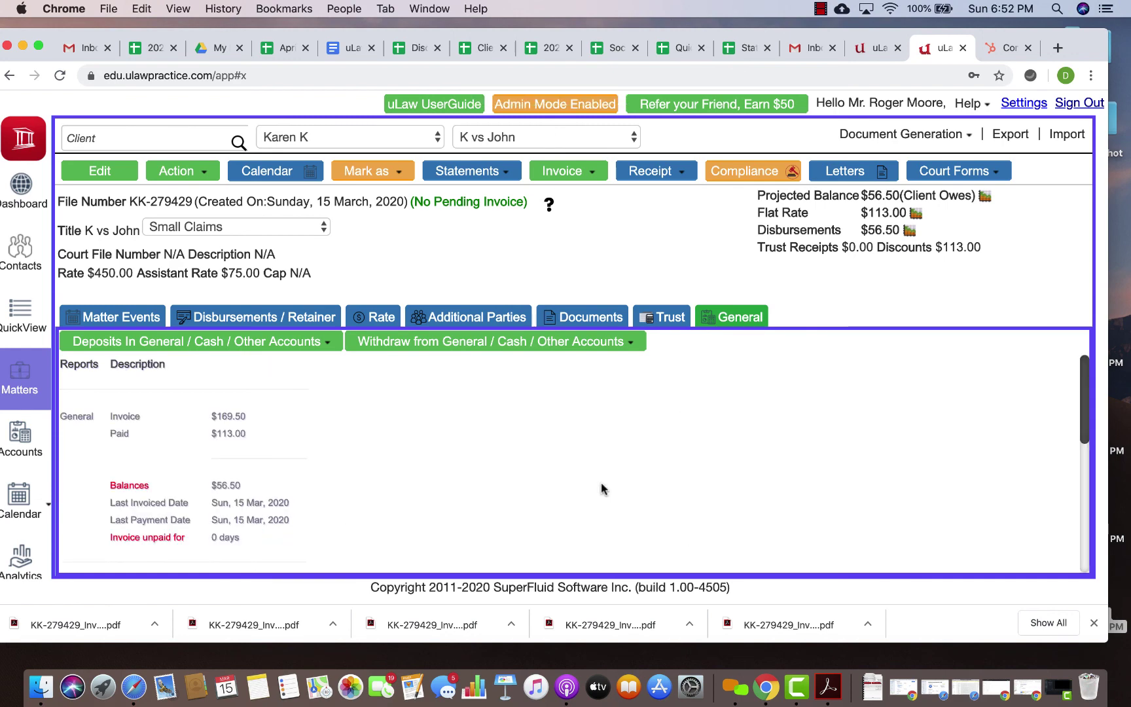
scroll(601, 489, "down", 10)
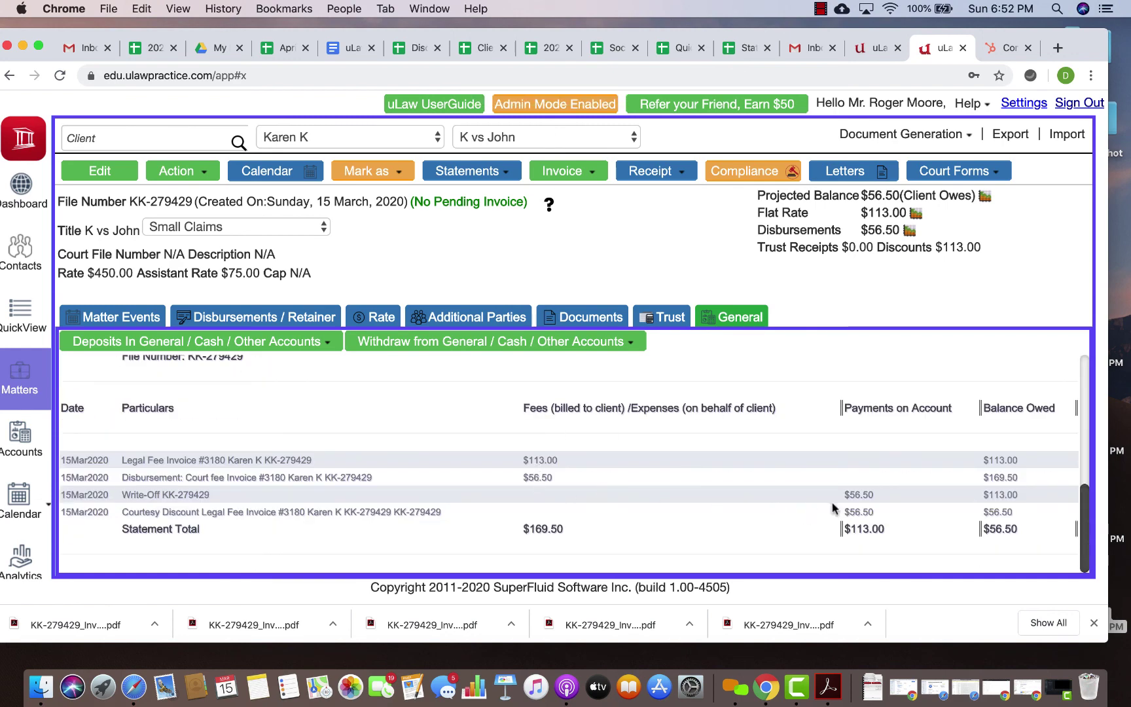